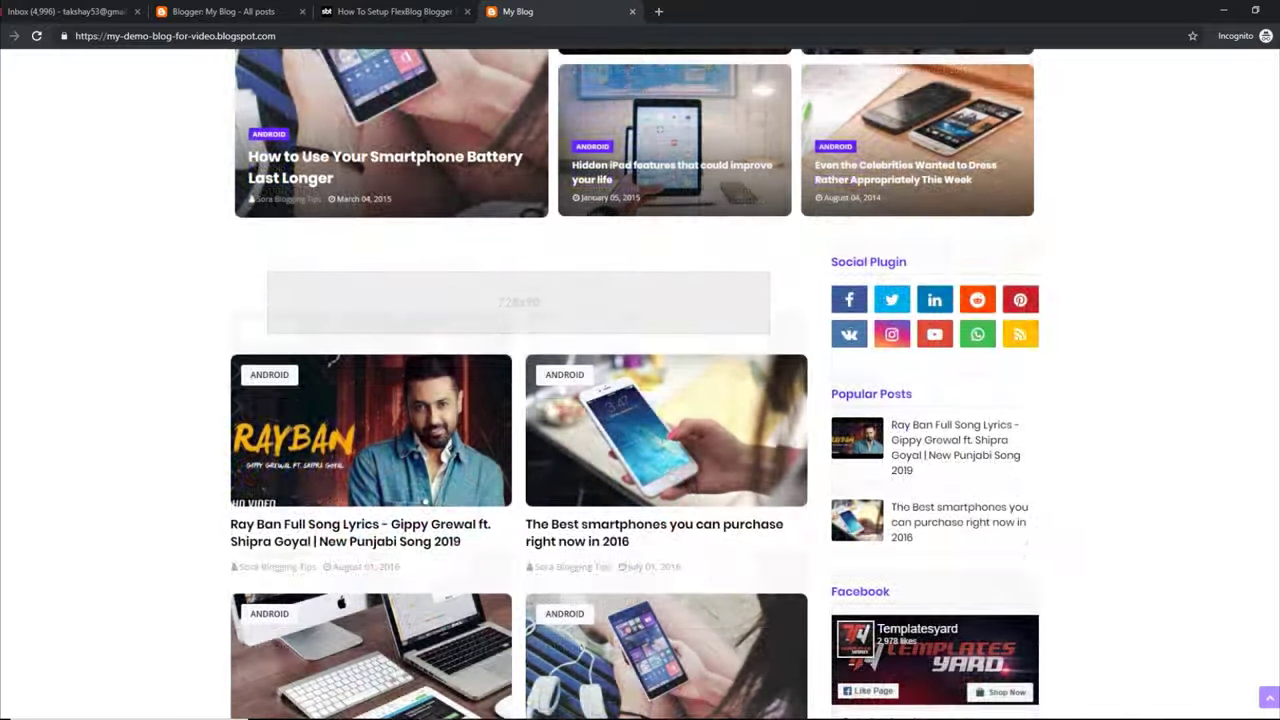
Step: Look over the demo blog's home page and its Features menu
scroll(640, 384, "down", 1)
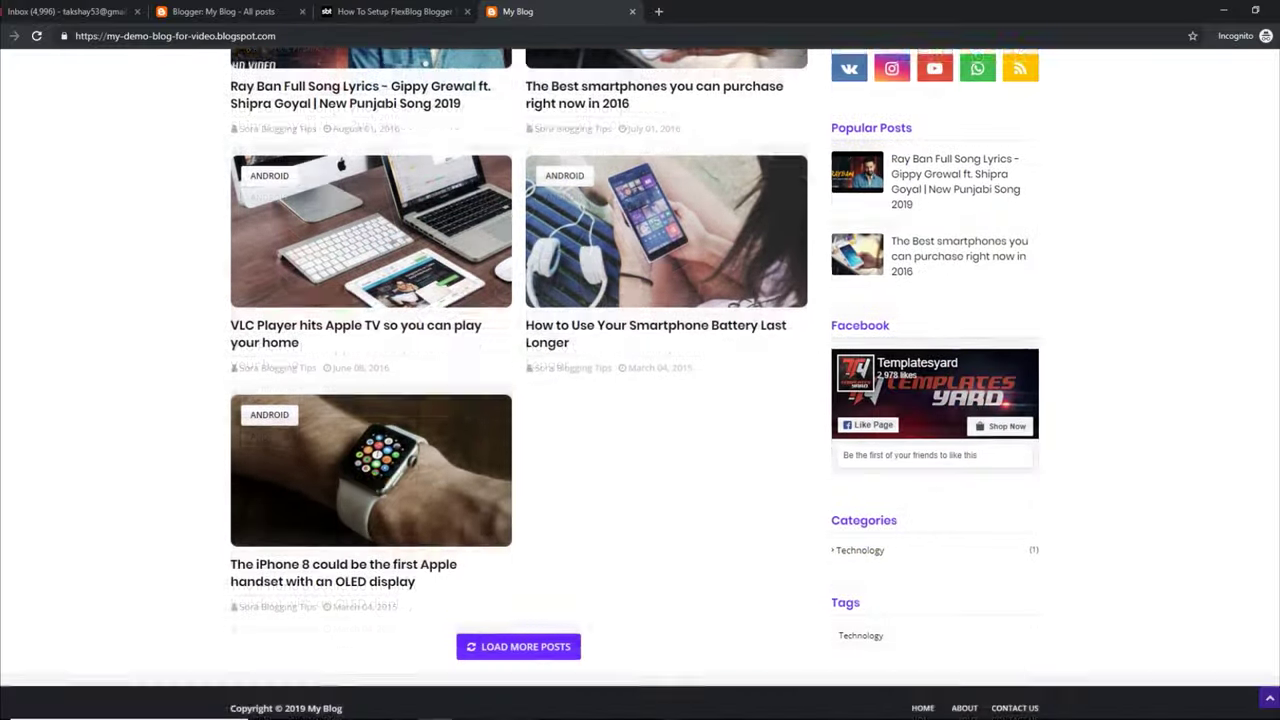
scroll(640, 384, "up", 4)
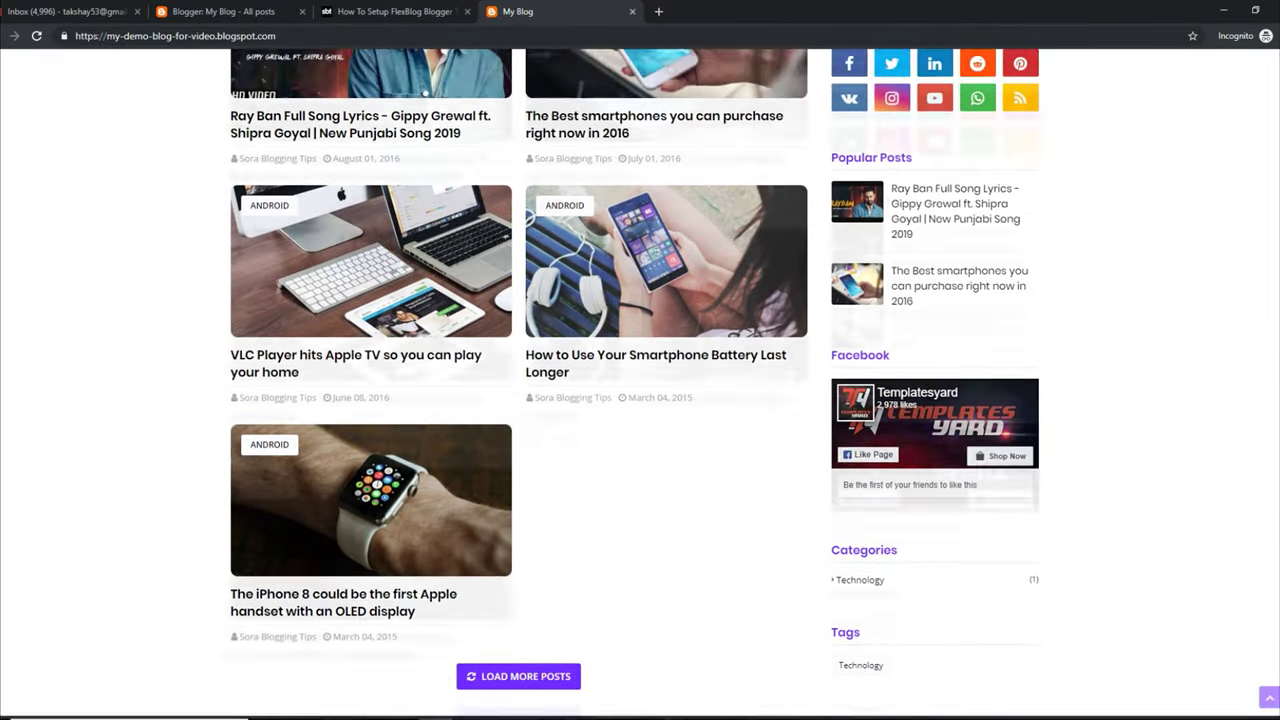
scroll(640, 384, "up", 4)
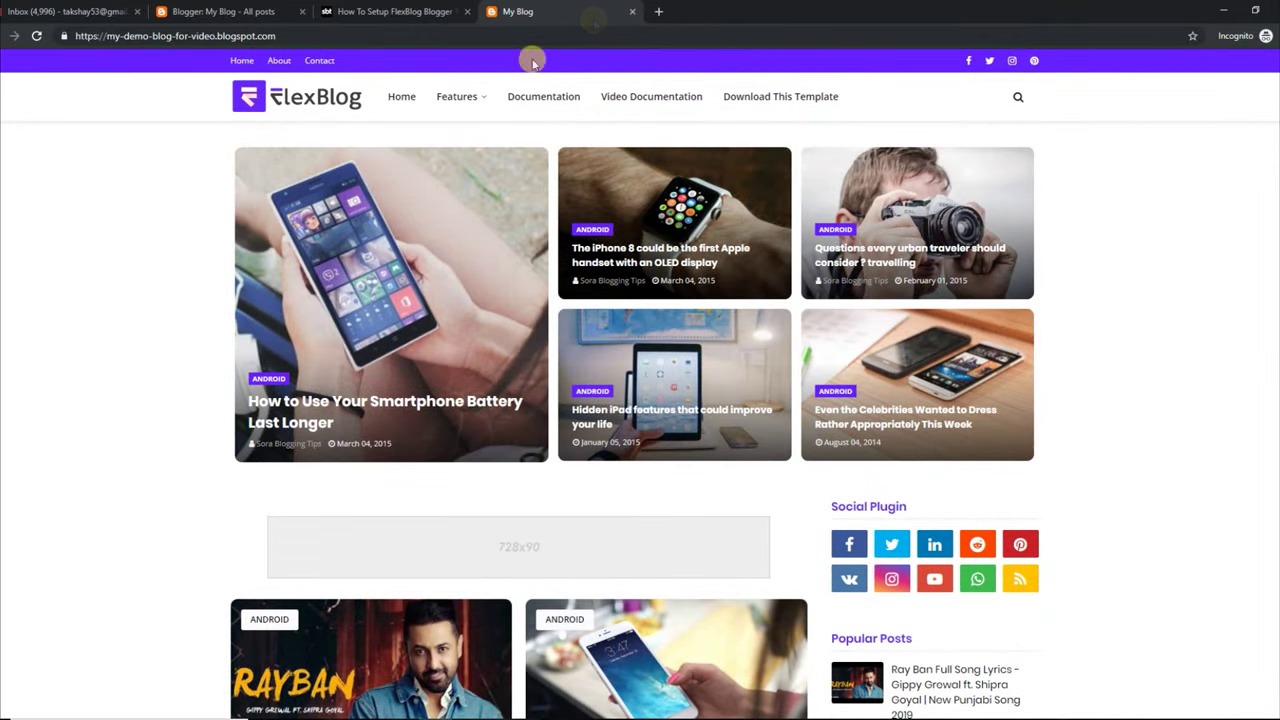
mouse_move(456, 96)
mouse_move(460, 134)
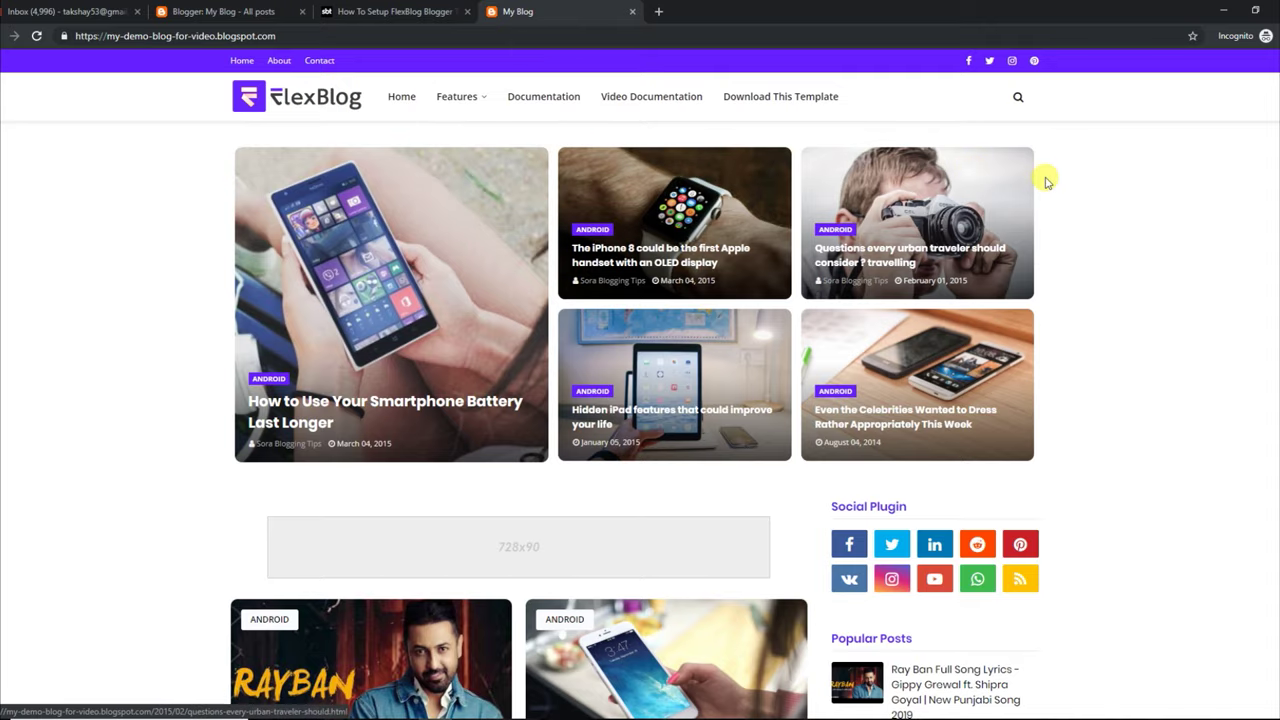
Step: Switch to the FlexBlog setup documentation and view the article's title at the start of the page
left_click(380, 12)
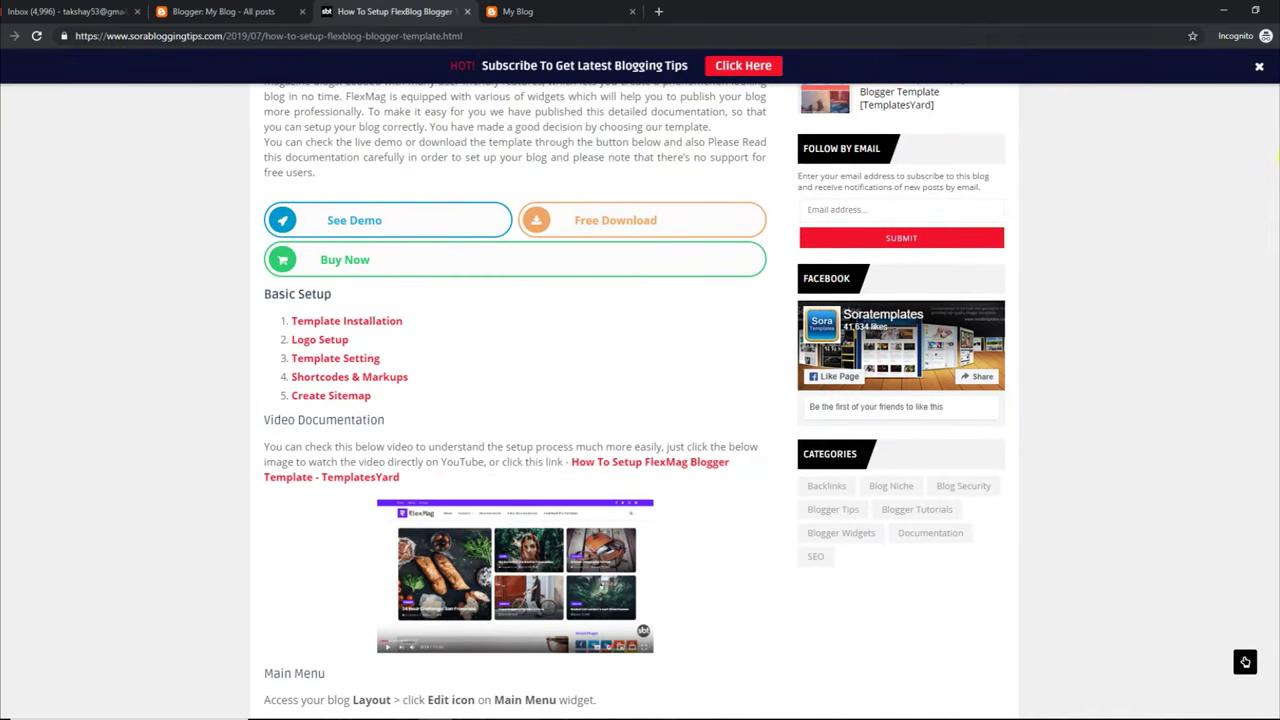
left_click(1245, 661)
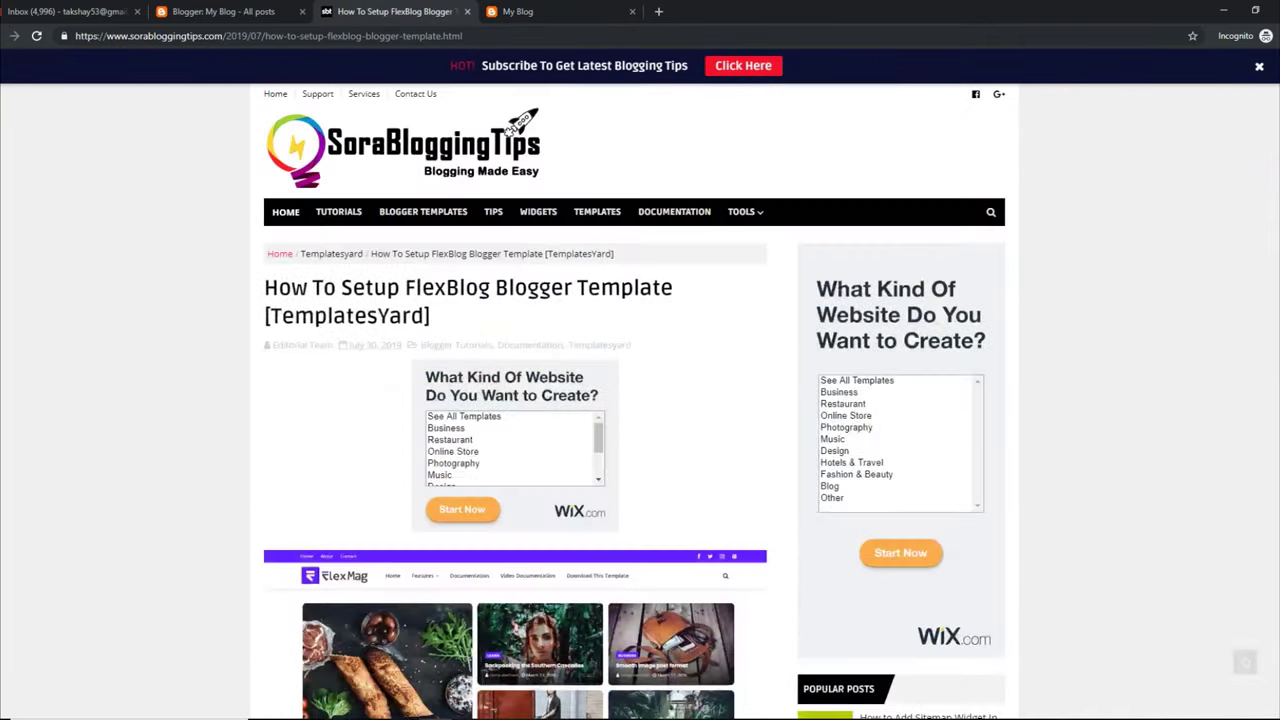
left_click_drag(258, 283, 466, 316)
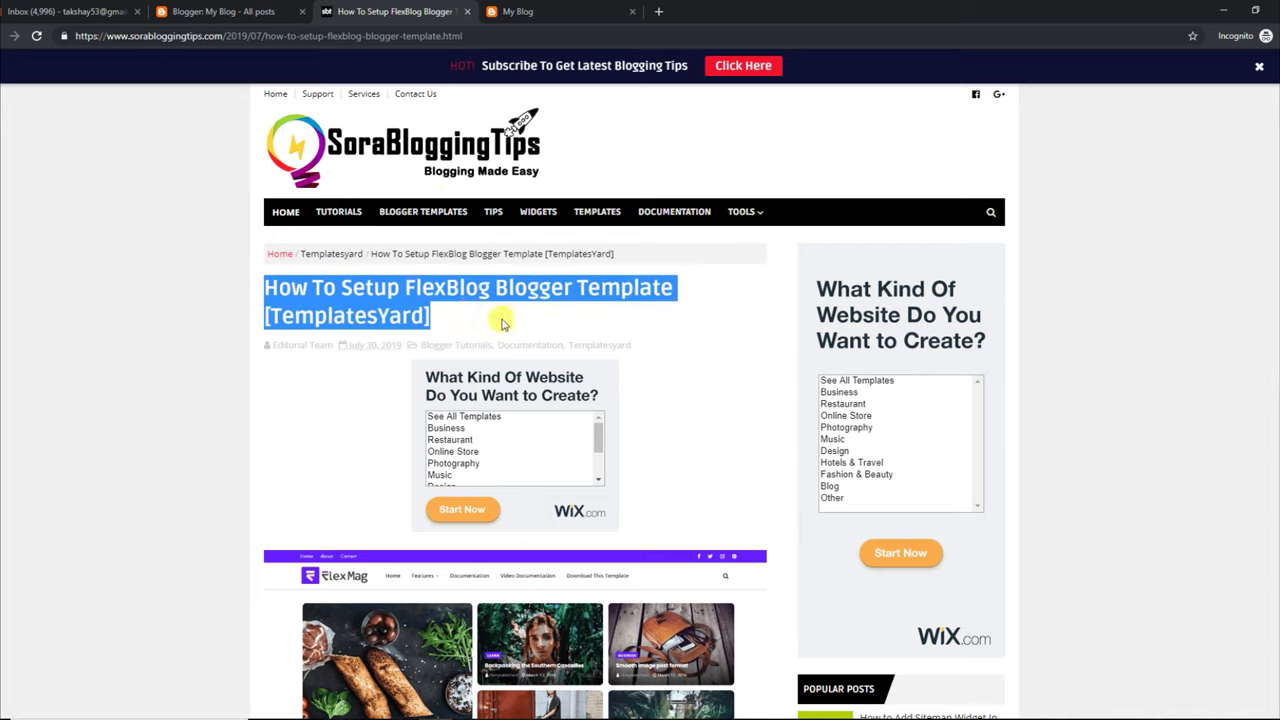
left_click(503, 322)
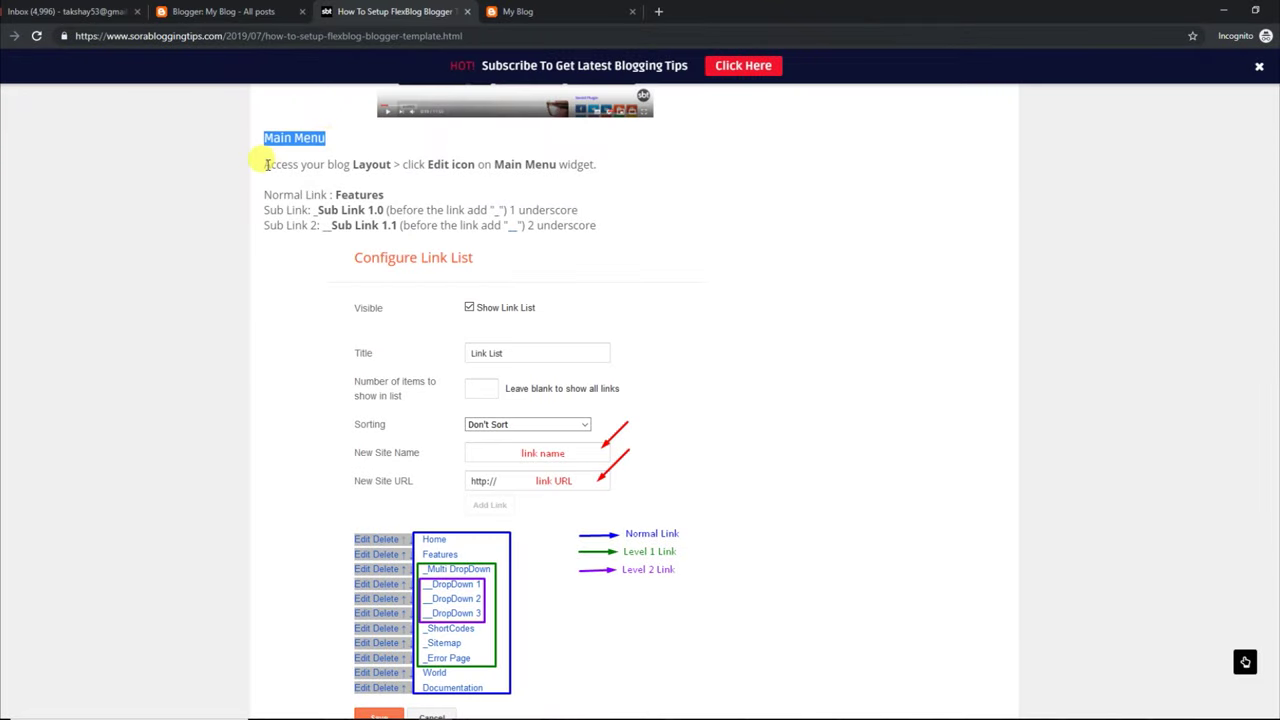
Step: Read the documentation's Main Menu section on normal links, sub links and second-level sub links
left_click_drag(267, 164, 598, 165)
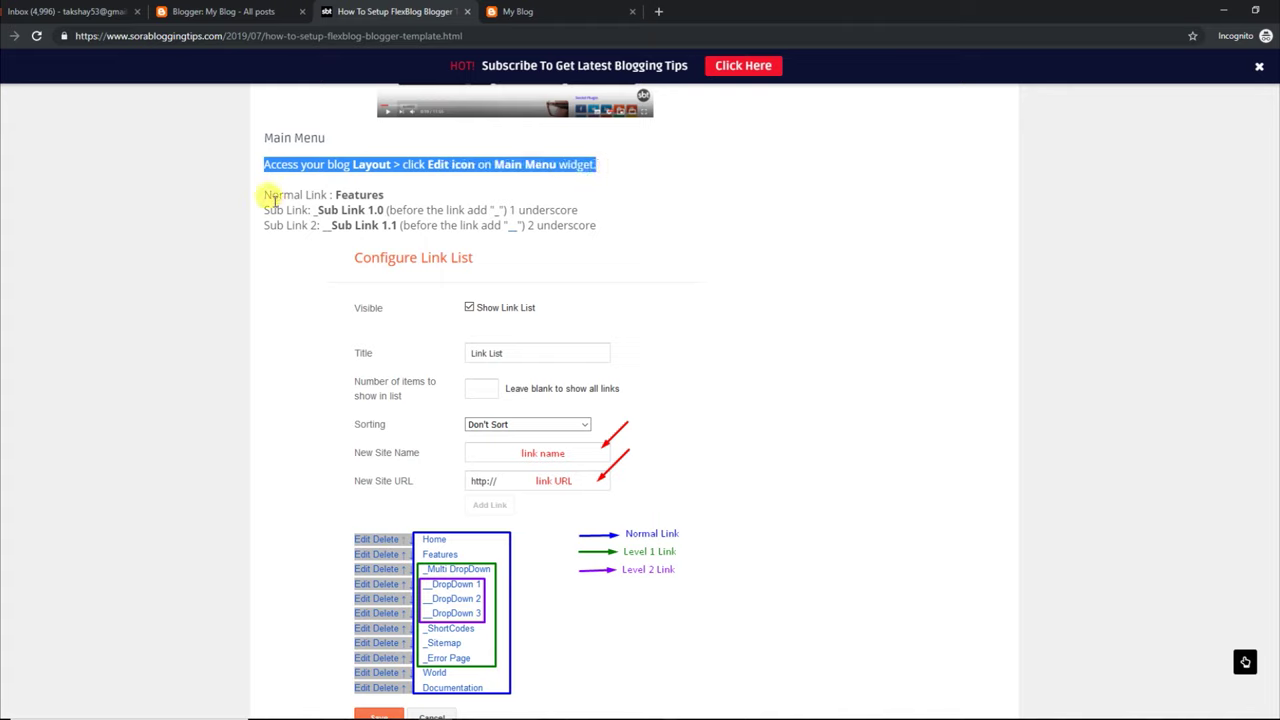
left_click_drag(267, 194, 390, 197)
left_click_drag(267, 212, 598, 218)
left_click_drag(267, 225, 610, 235)
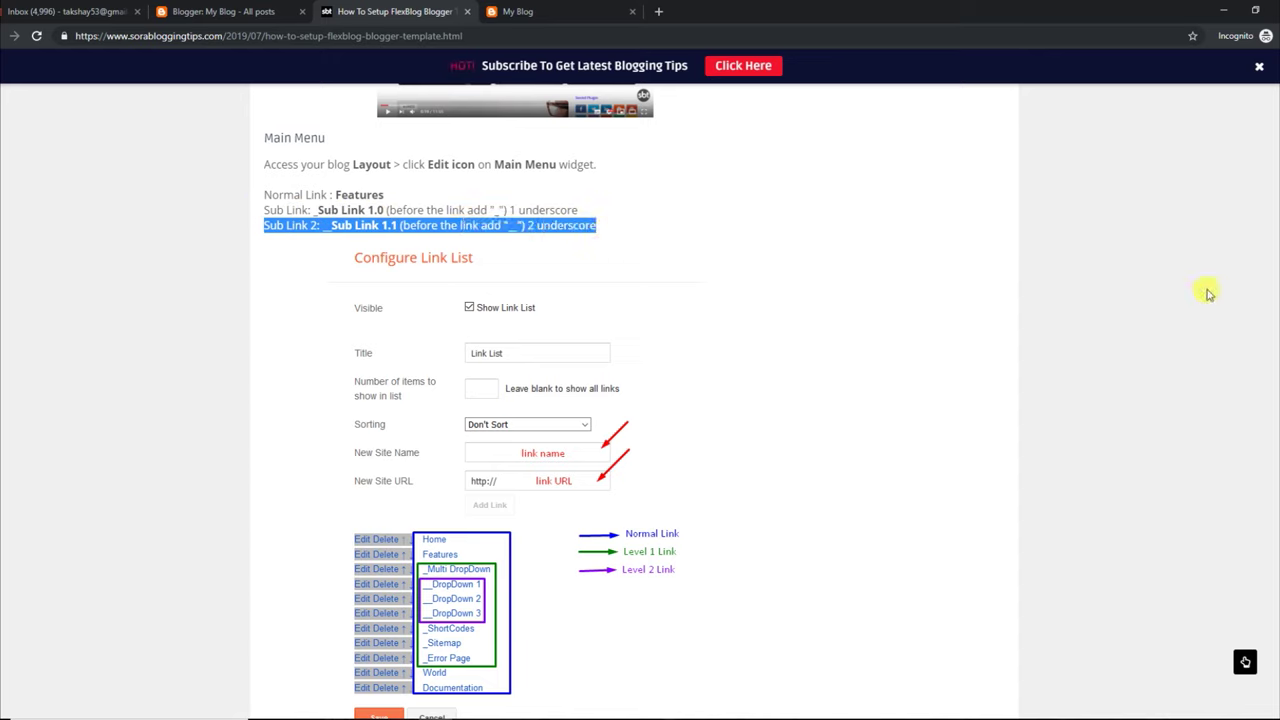
scroll(640, 400, "down", 3)
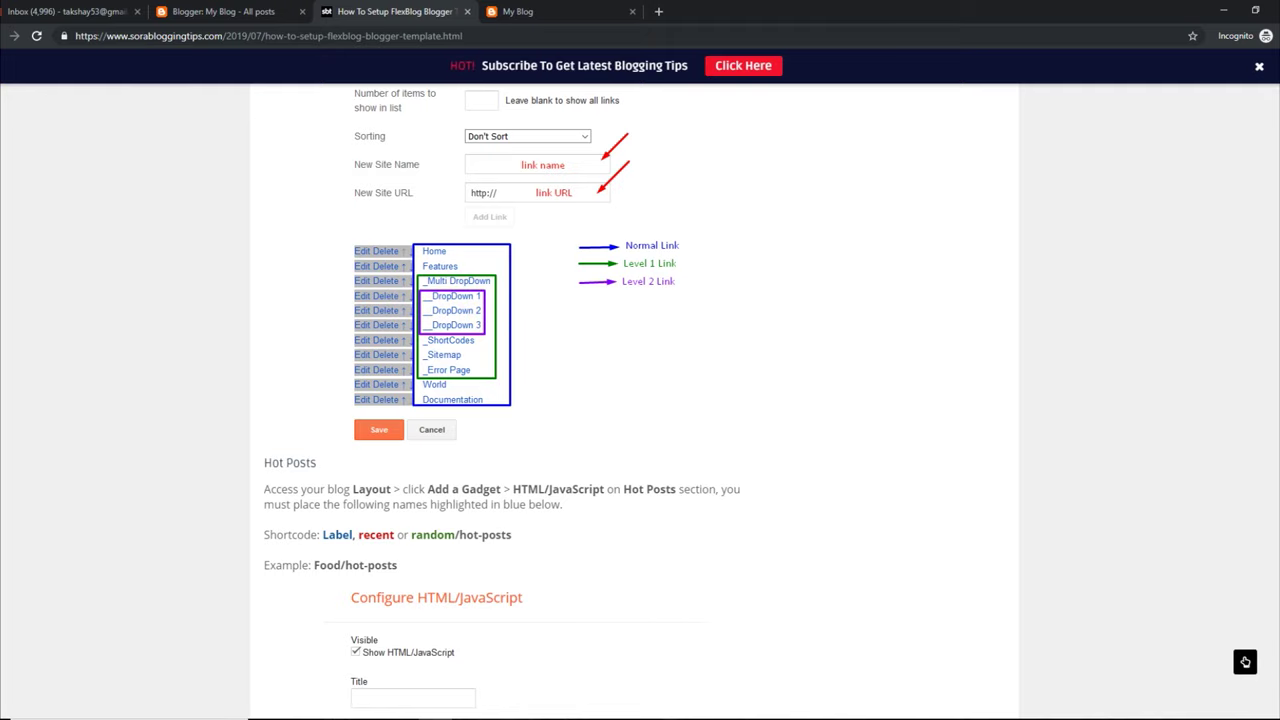
scroll(1245, 661, "up", 3)
Step: Switch to the Blogger dashboard and open the blog's Layout page at the Main Menu section
left_click(545, 11)
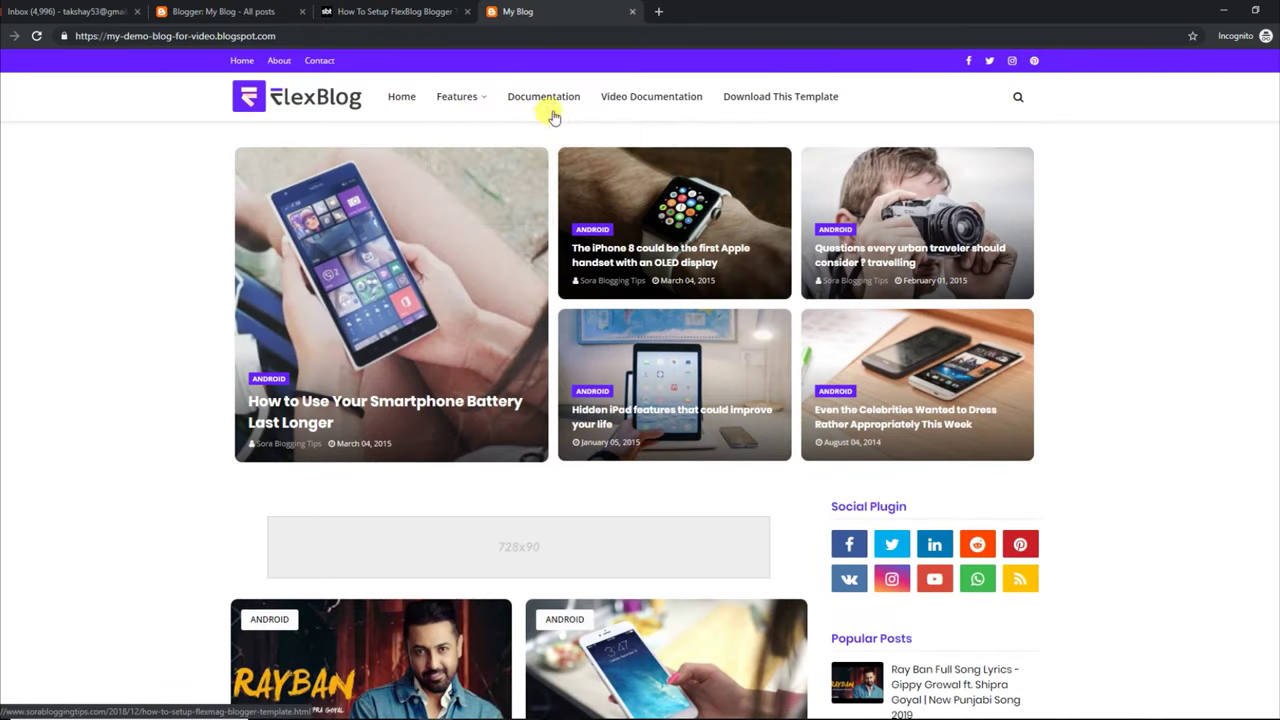
left_click(250, 11)
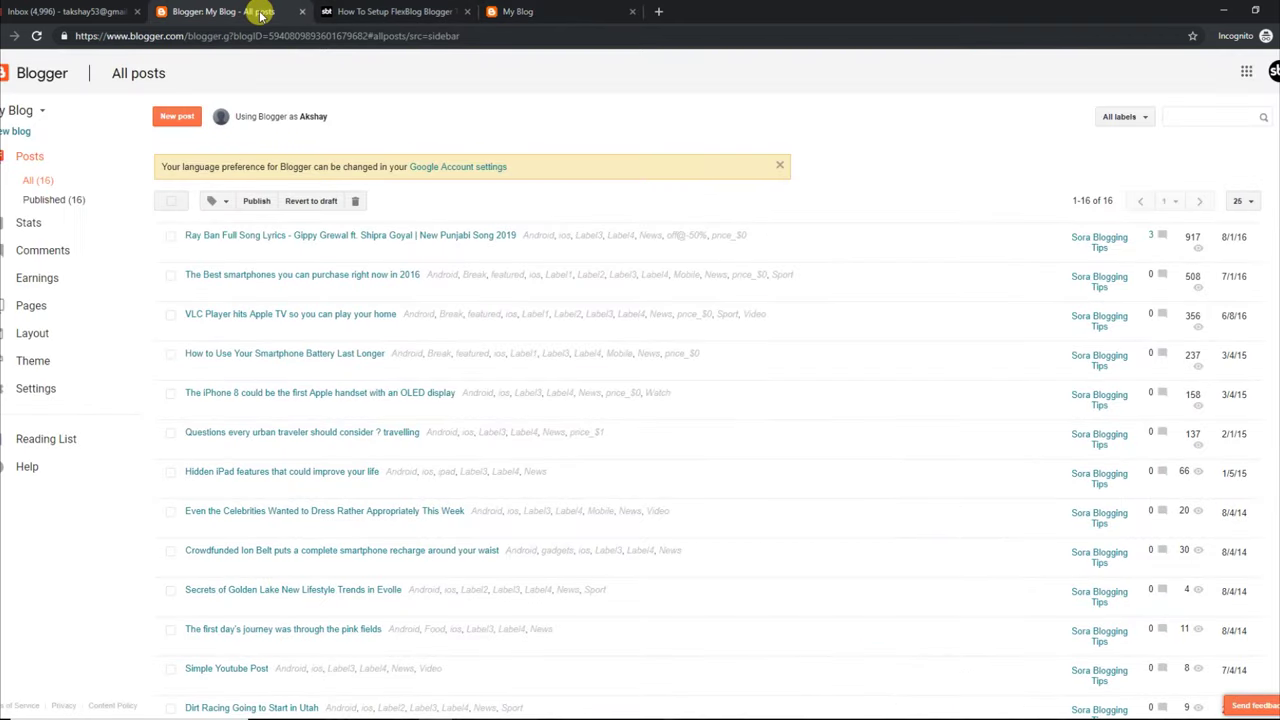
left_click(51, 334)
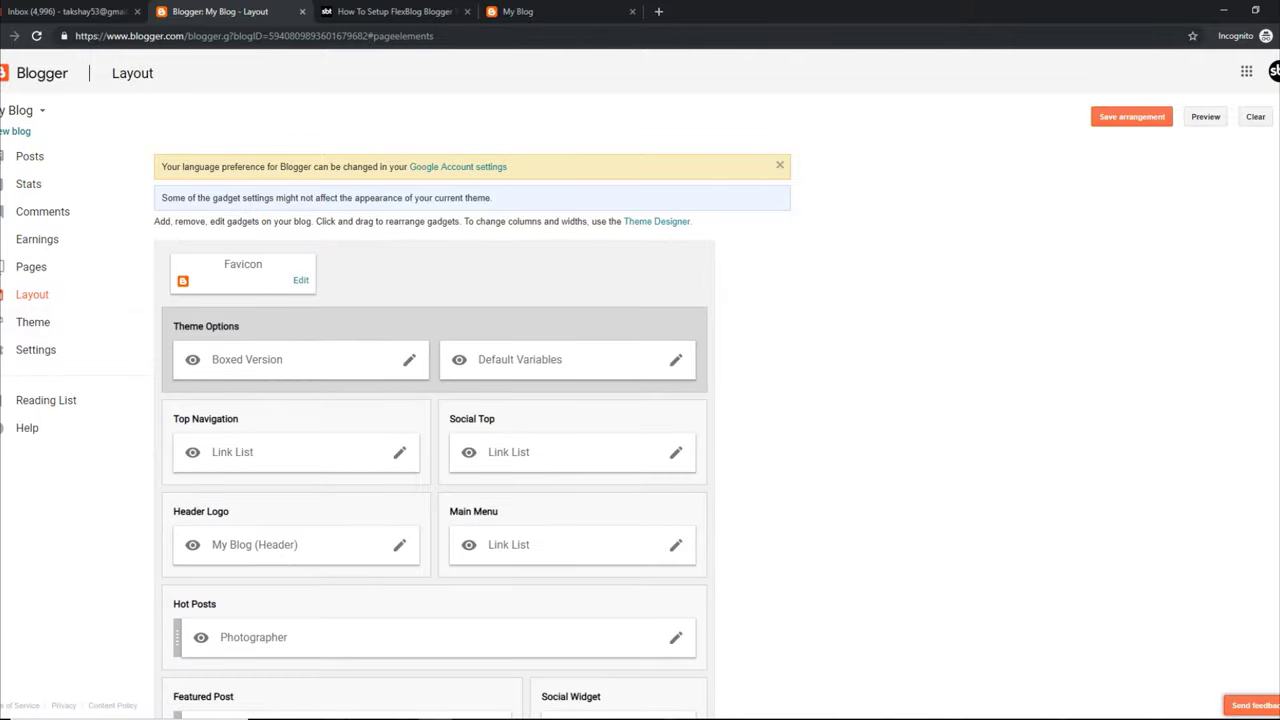
scroll(434, 430, "down", 2)
scroll(434, 430, "up", 1)
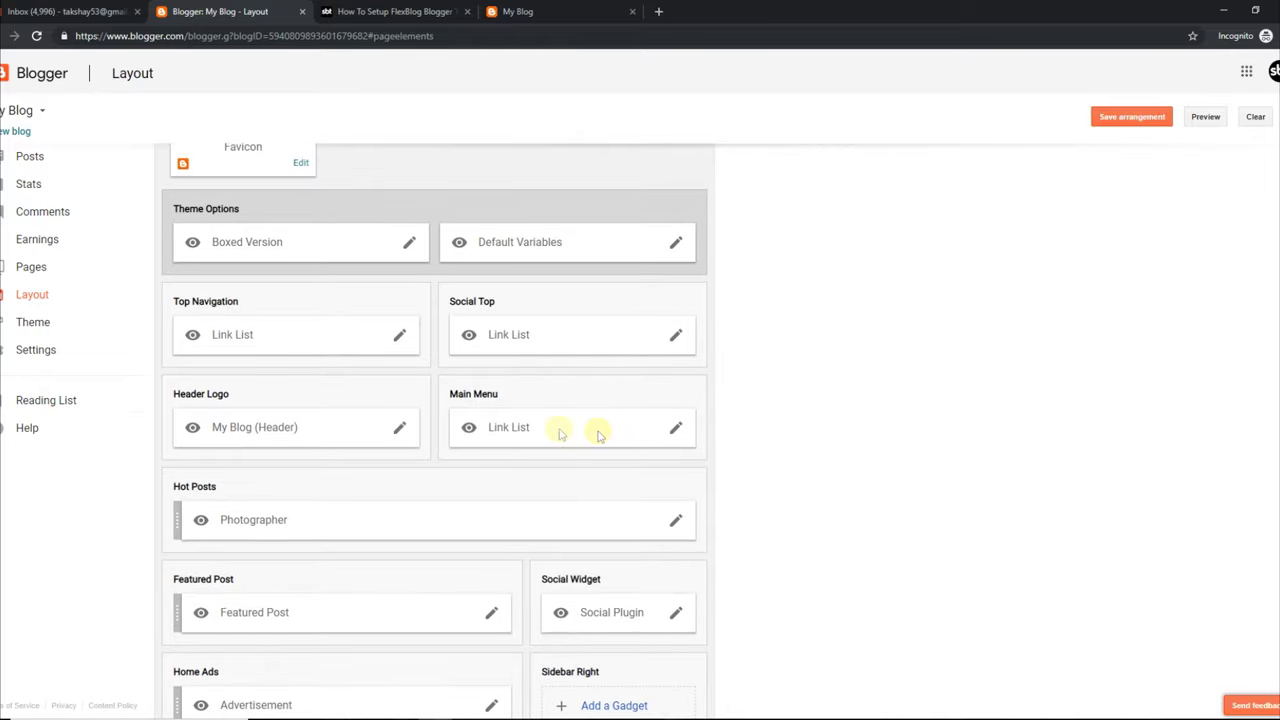
Step: Rename the __DropDown 1 entry in the Main Menu link list as __Link 1
left_click(676, 427)
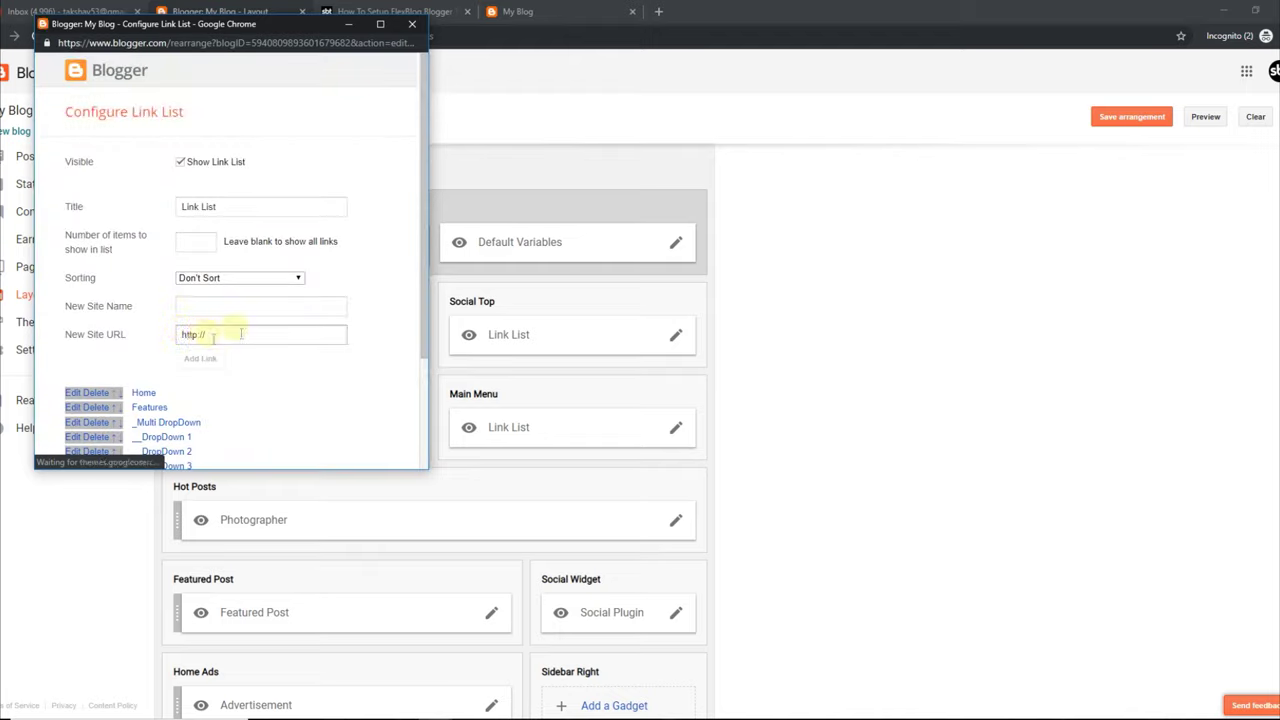
scroll(170, 388, "down", 1)
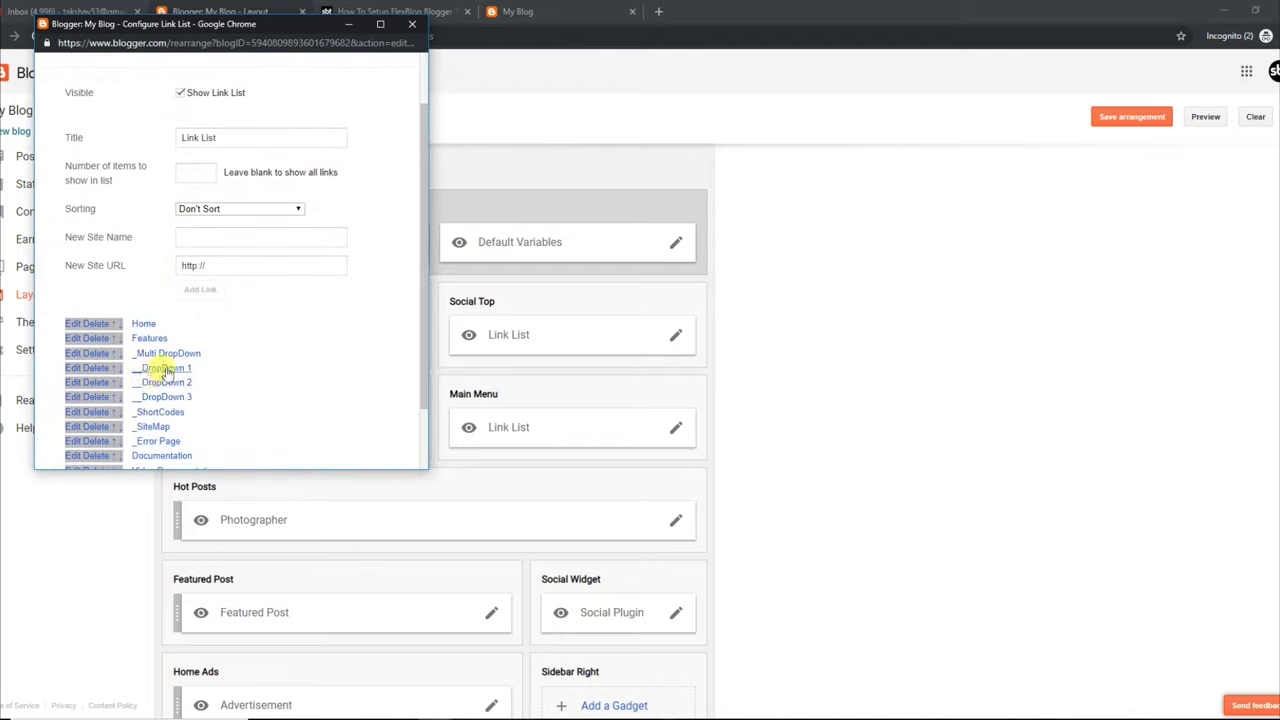
left_click(87, 368)
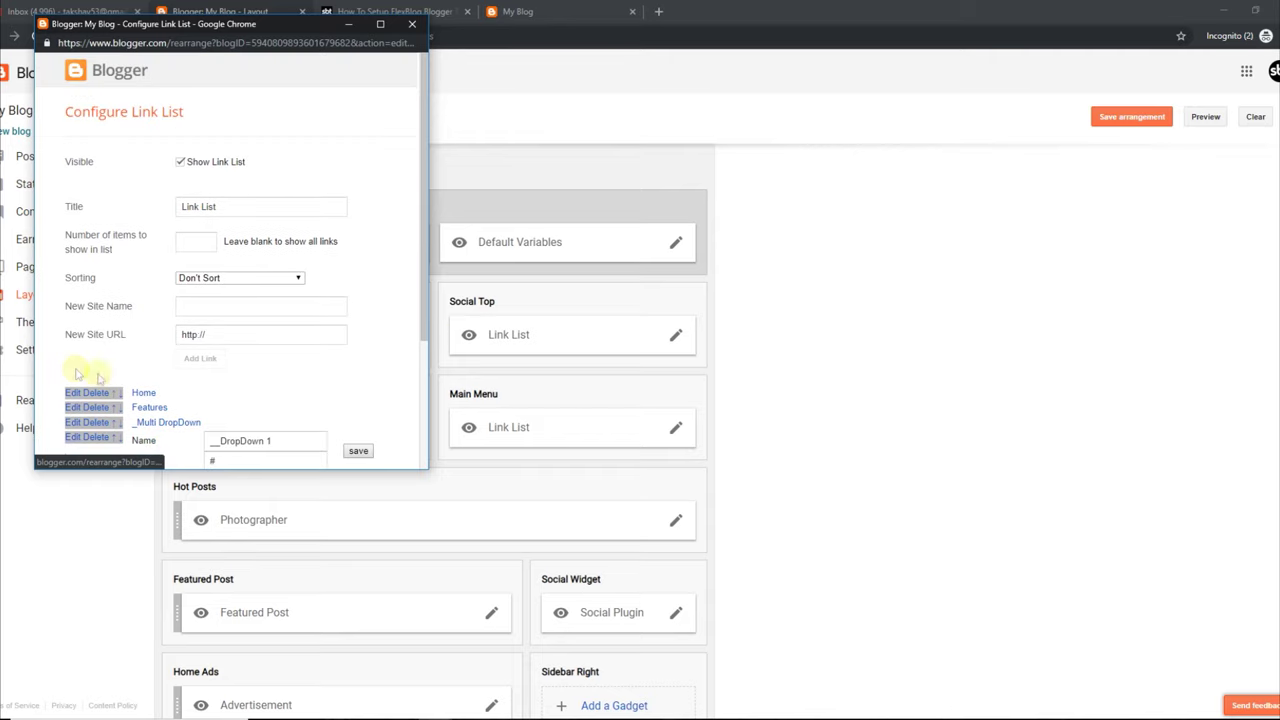
scroll(419, 350, "down", 1)
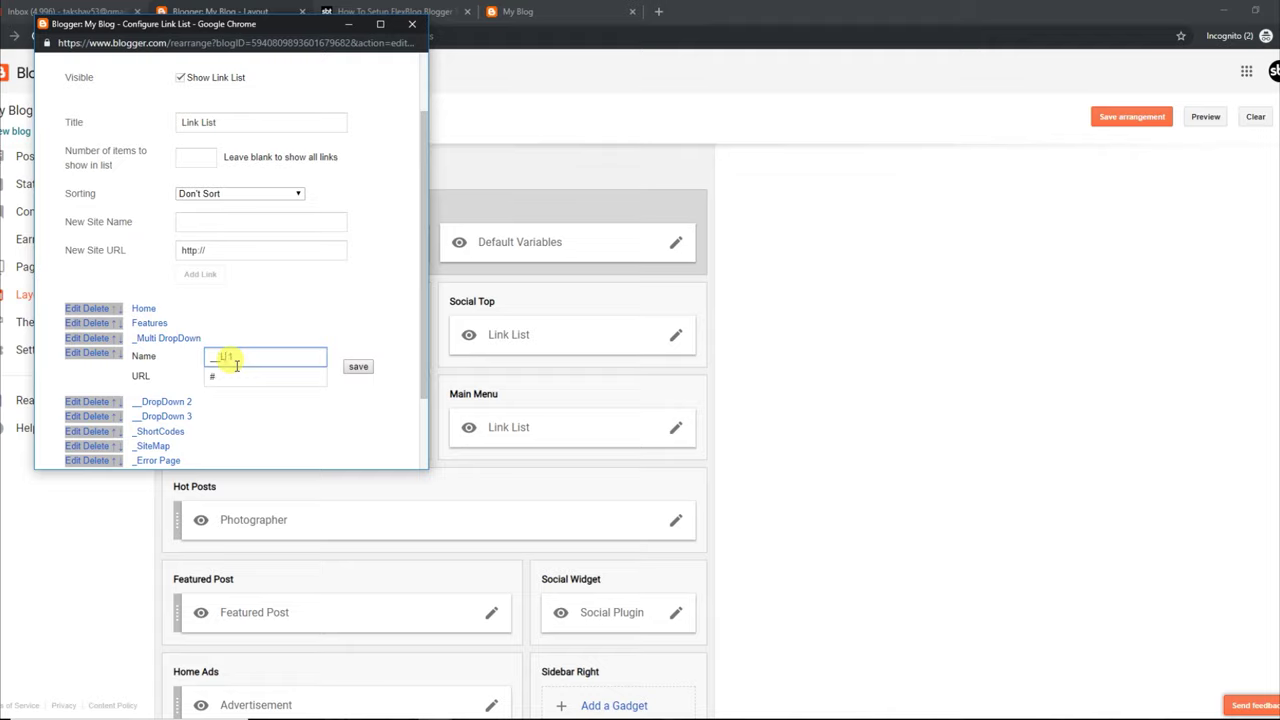
left_click(357, 367)
scroll(412, 340, "down", 1)
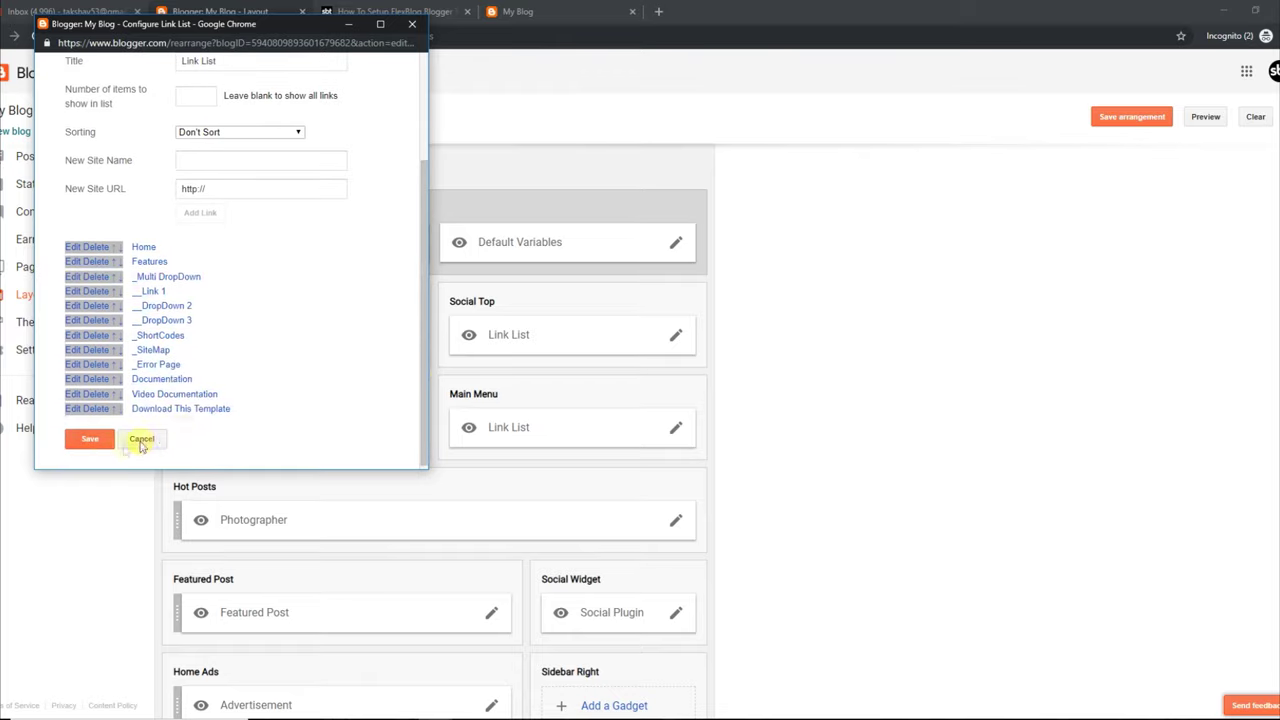
Step: Check the Multi DropDown submenu under Features on the demo blog, reloading the page to refresh the menu
left_click(436, 8)
left_click(372, 11)
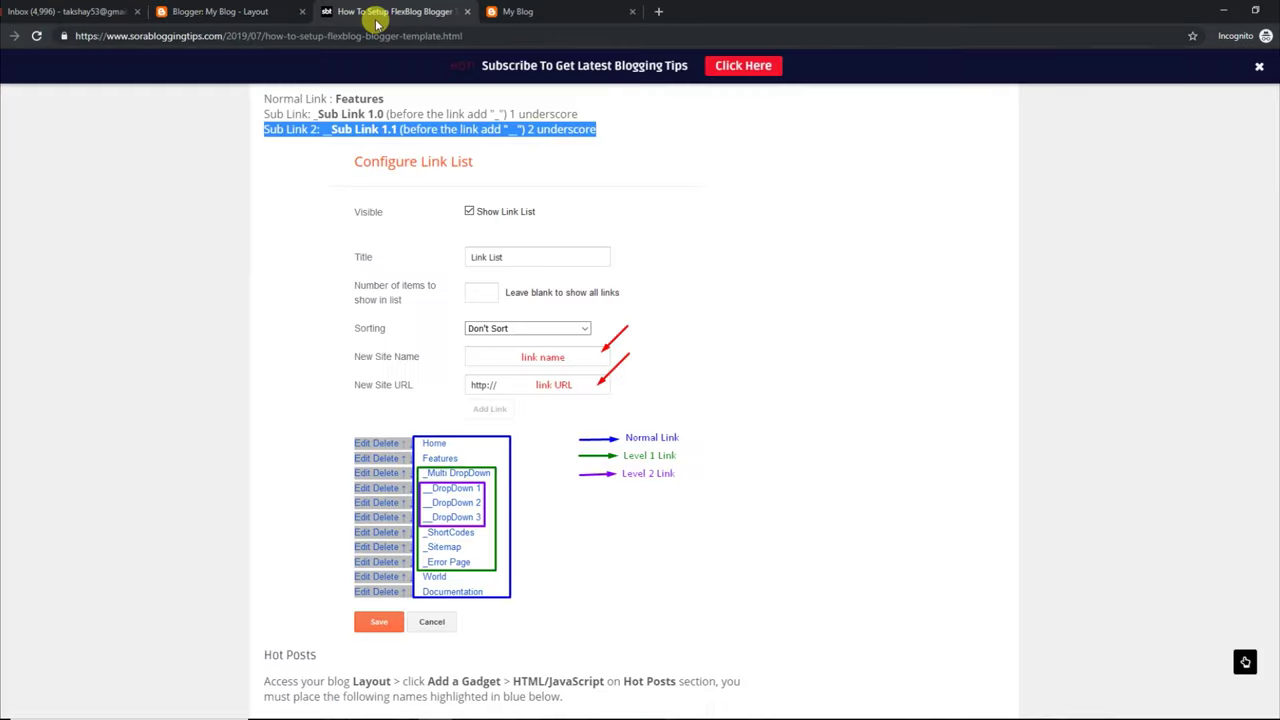
left_click(530, 12)
mouse_move(457, 94)
mouse_move(452, 133)
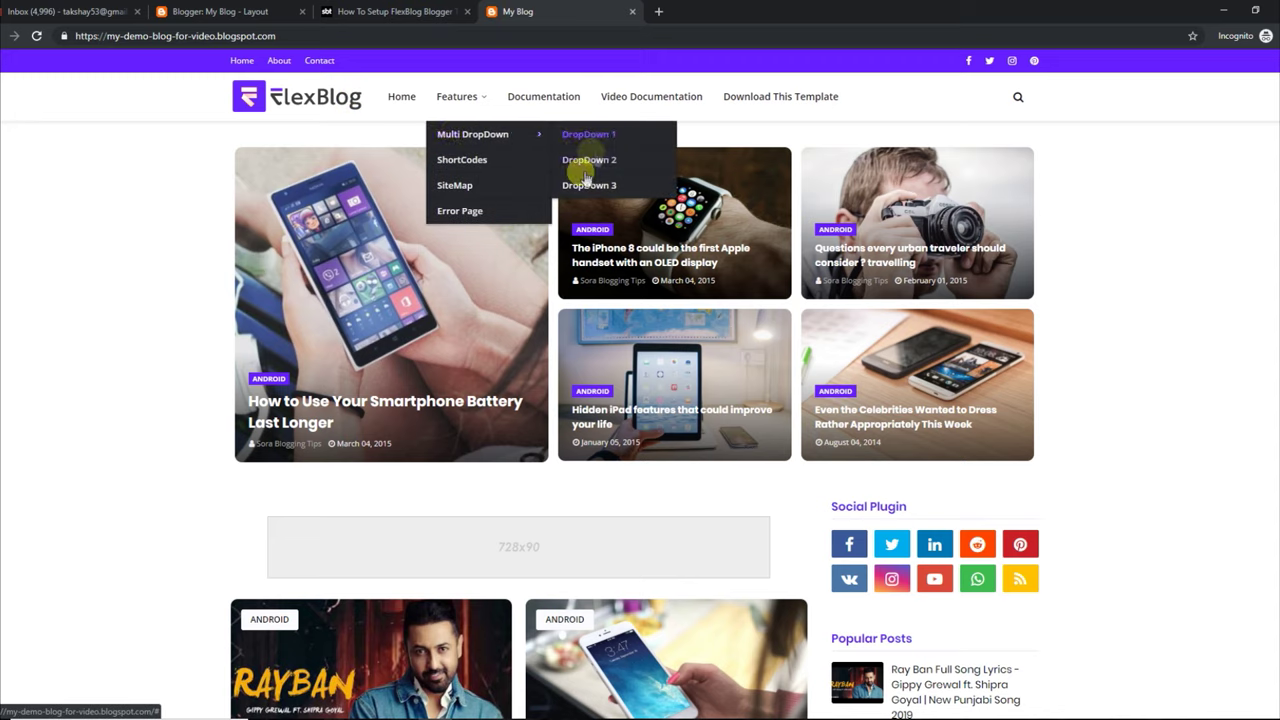
left_click(35, 38)
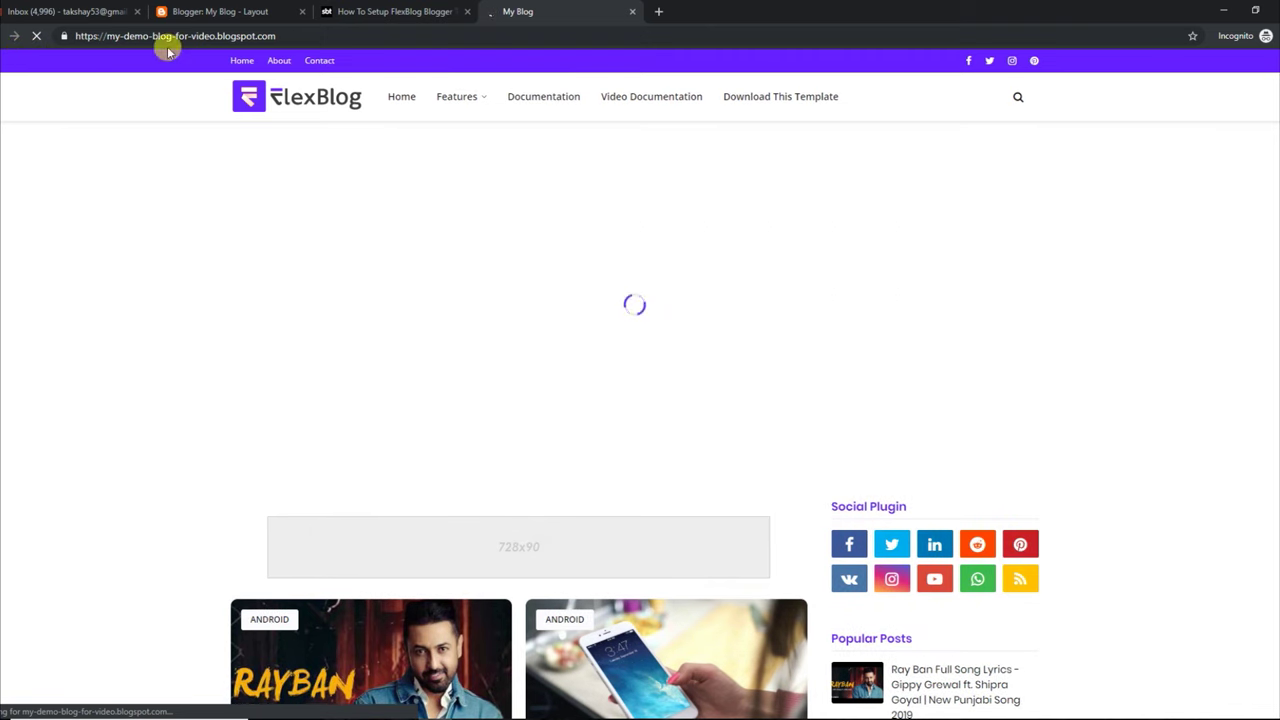
mouse_move(457, 94)
mouse_move(474, 137)
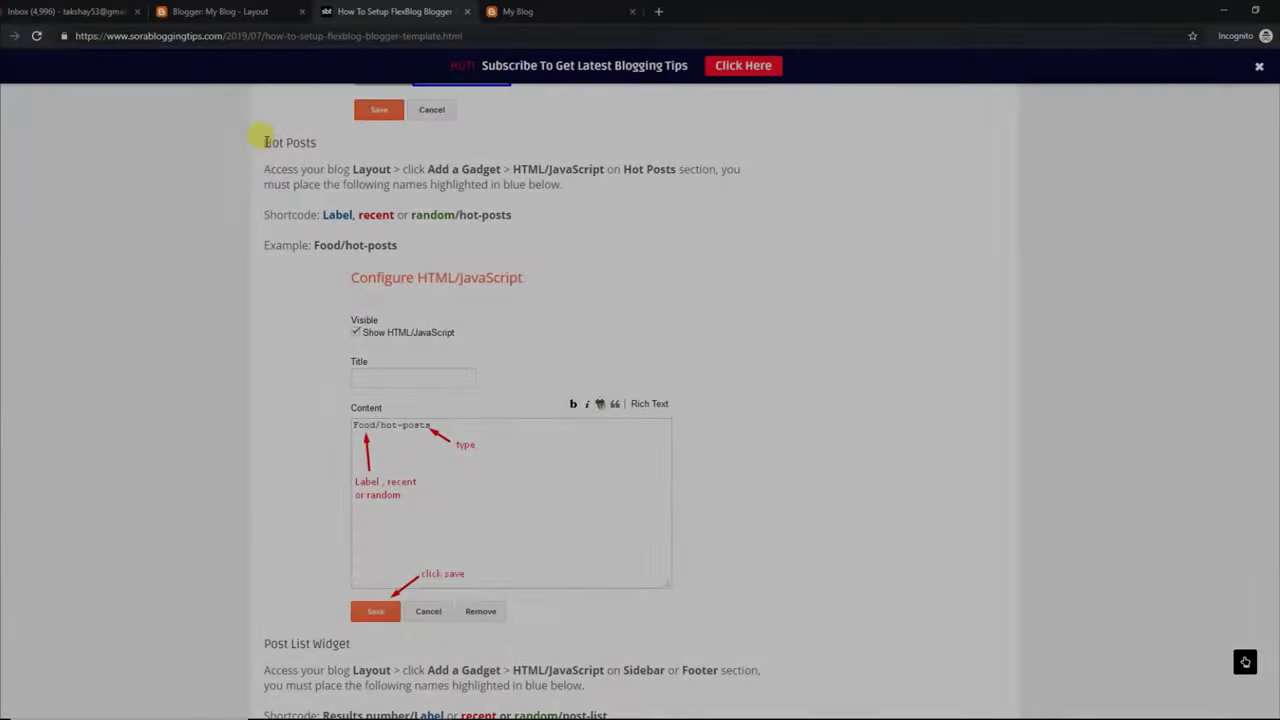
Step: Read the documentation's Hot Posts section and examine the Hot Posts gadget's settings in the Blogger layout
left_click_drag(263, 142, 692, 184)
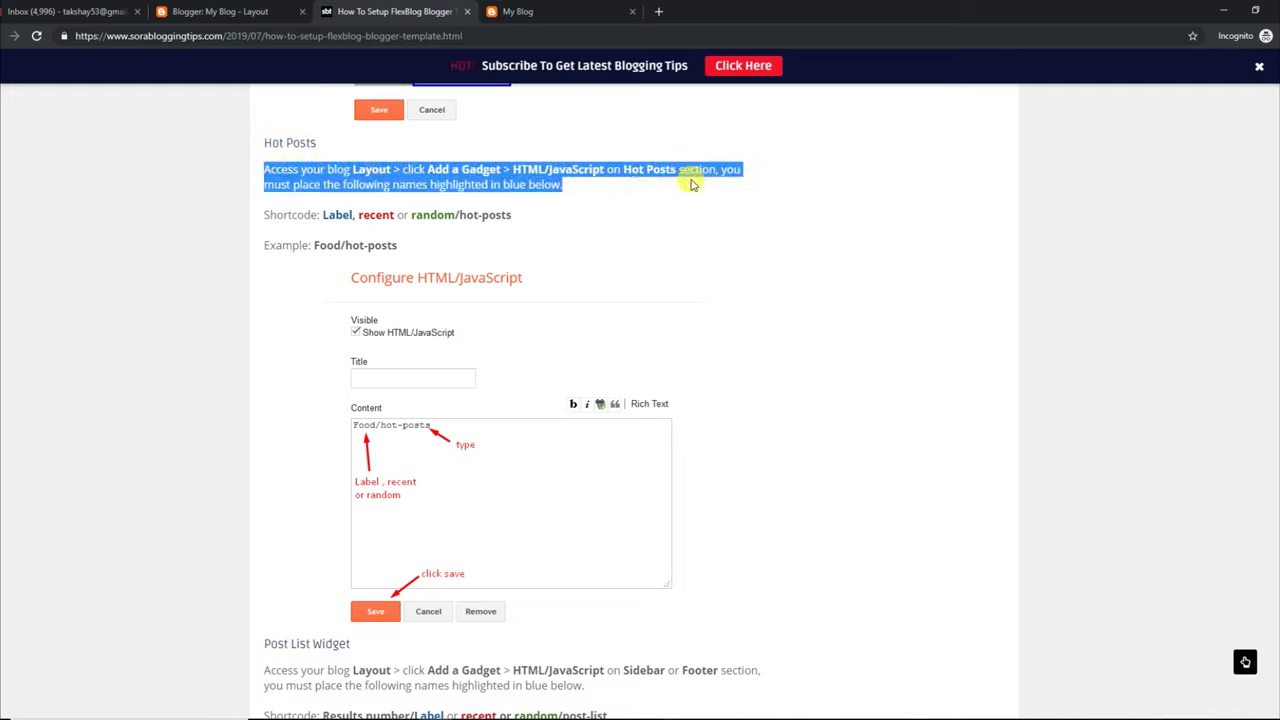
left_click_drag(267, 214, 499, 214)
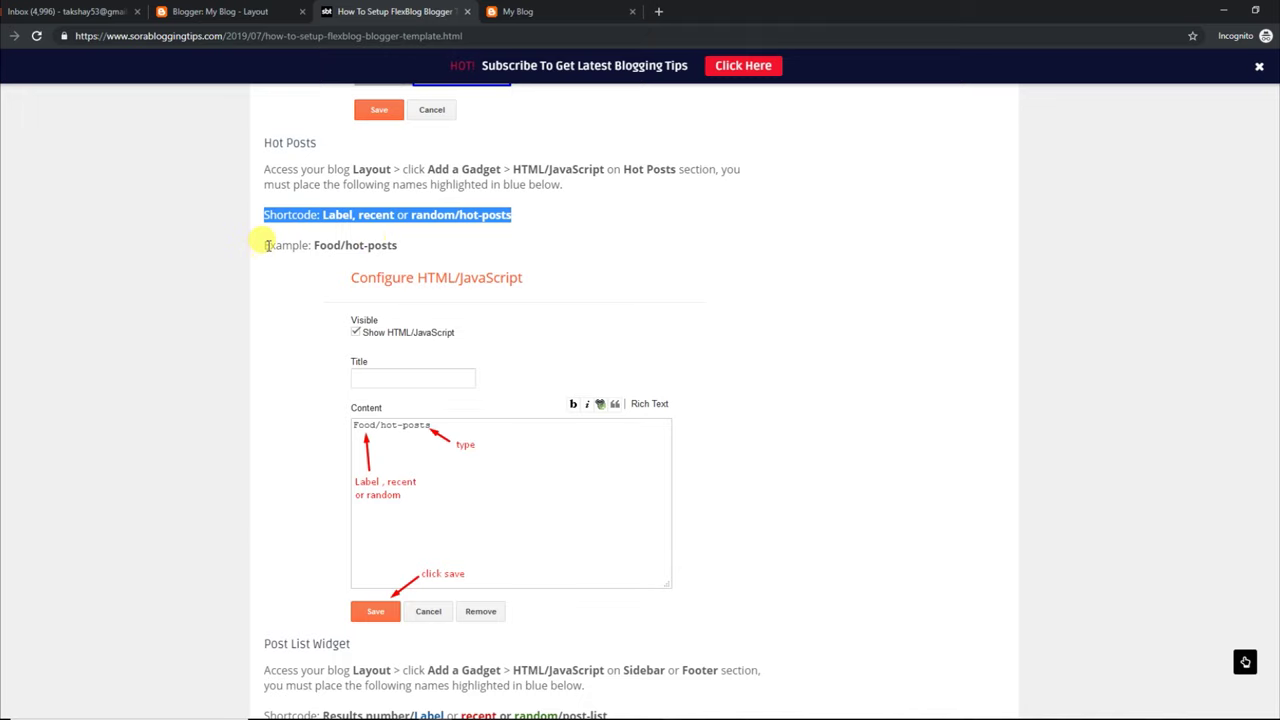
left_click_drag(267, 245, 403, 250)
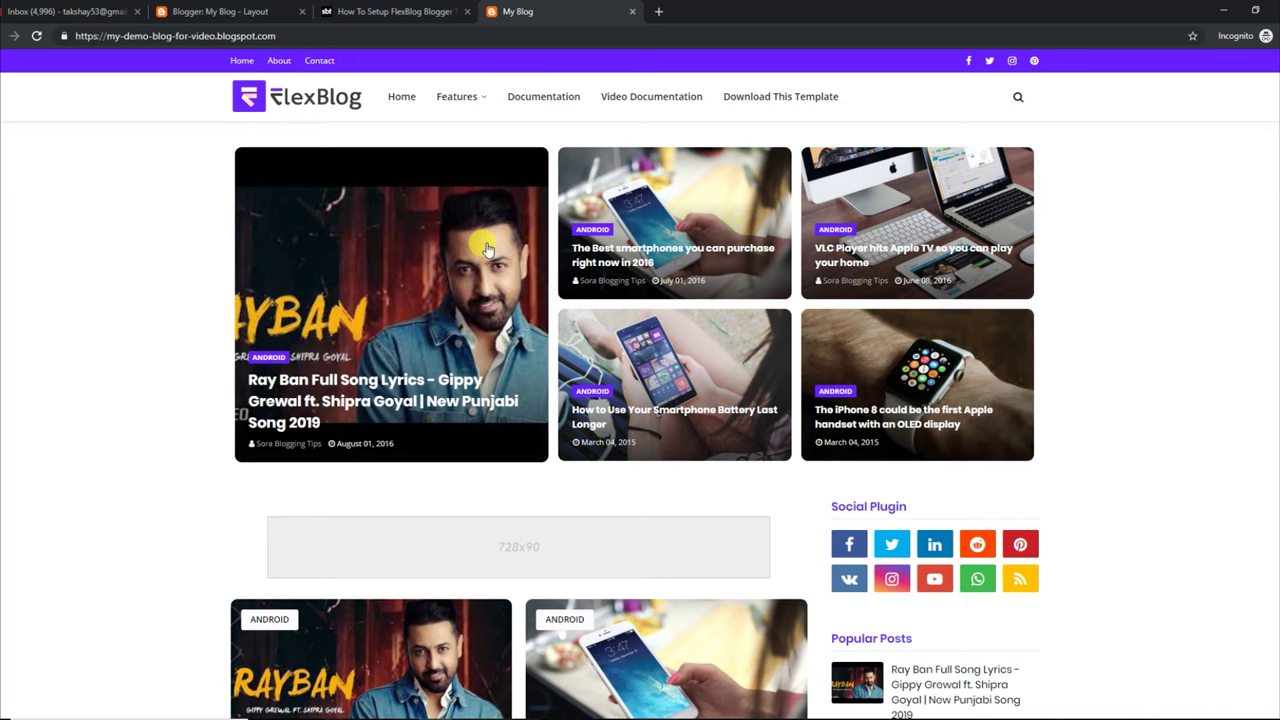
left_click(244, 12)
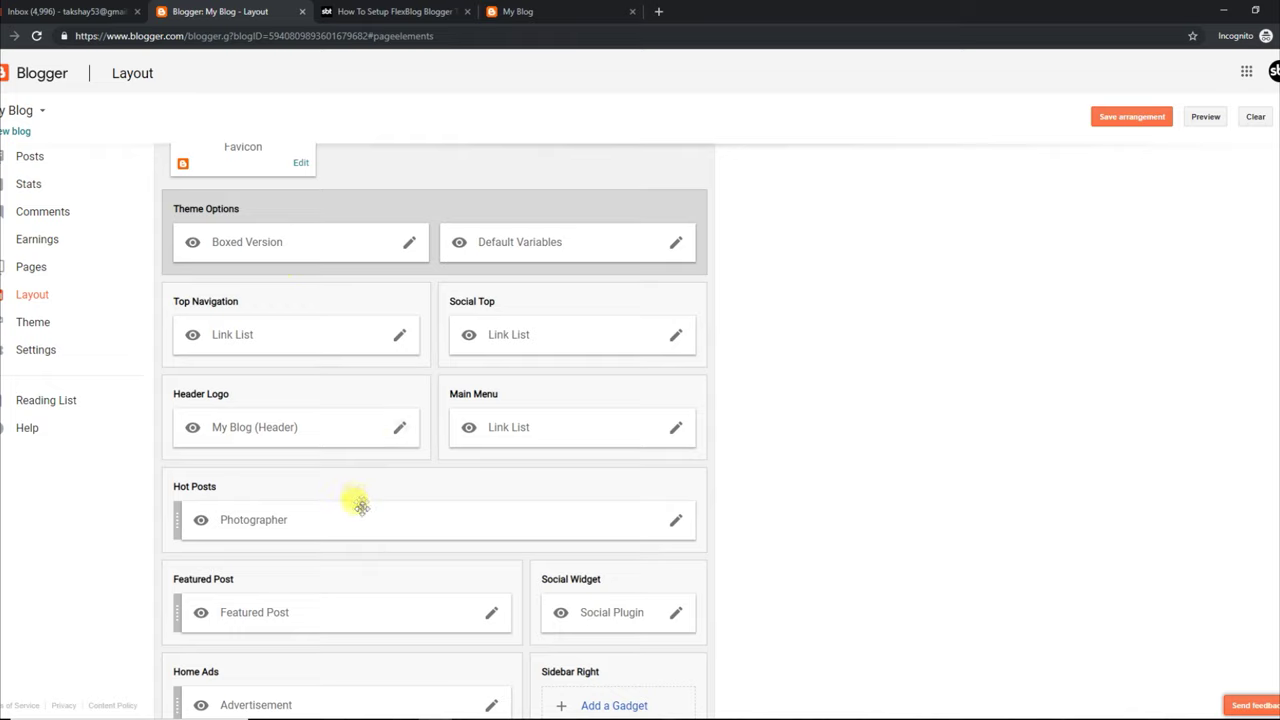
left_click(677, 523)
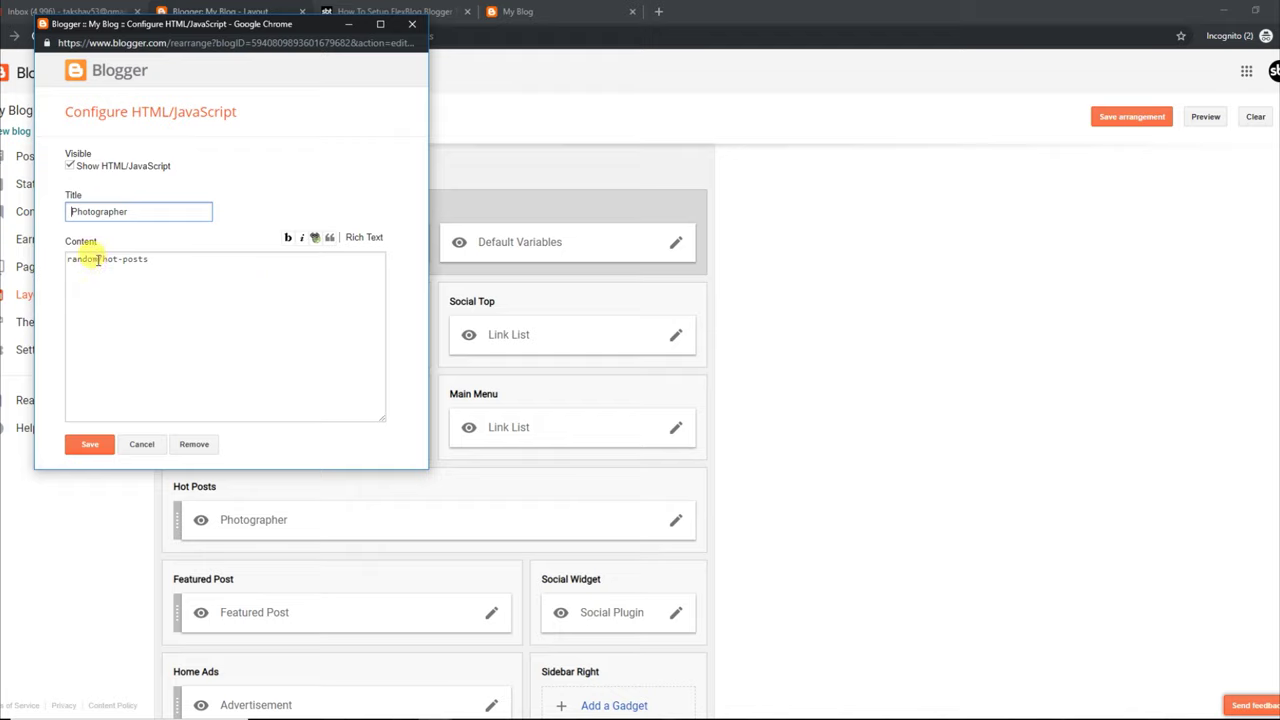
Step: Copy the word "recent" from the Hot Posts shortcode line in the setup documentation
left_click(478, 10)
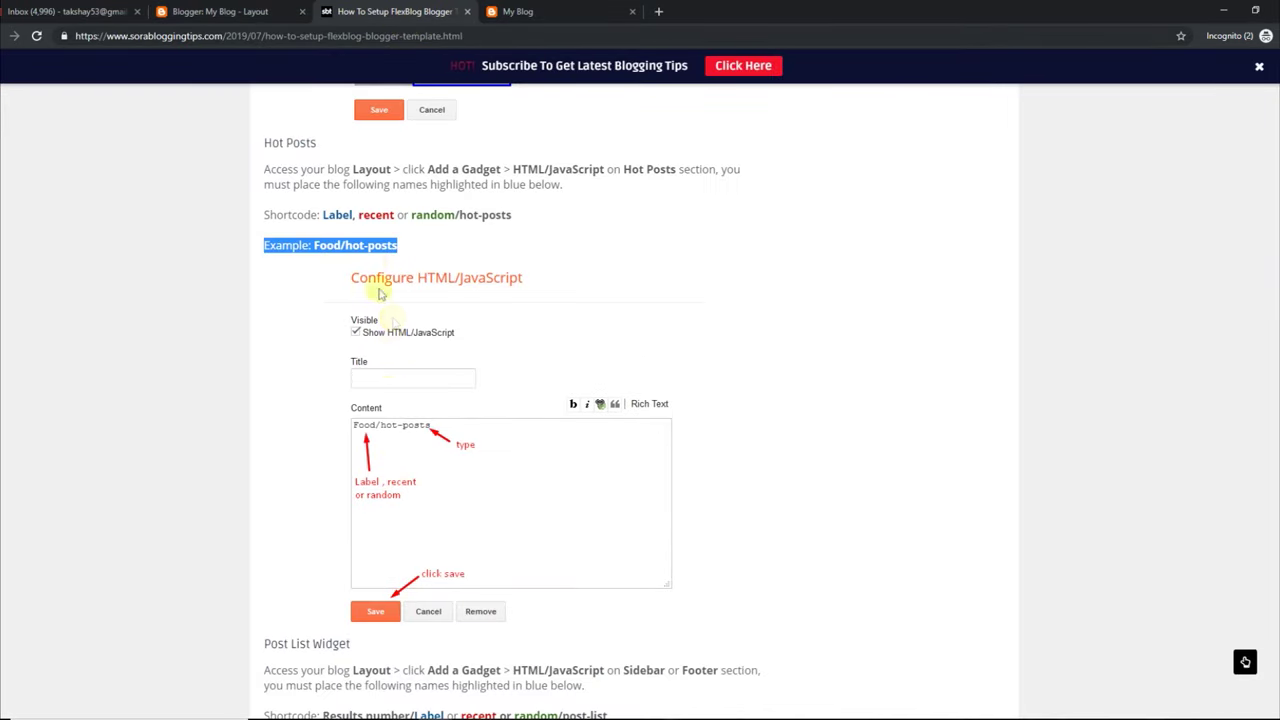
left_click_drag(396, 214, 364, 215)
right_click(370, 216)
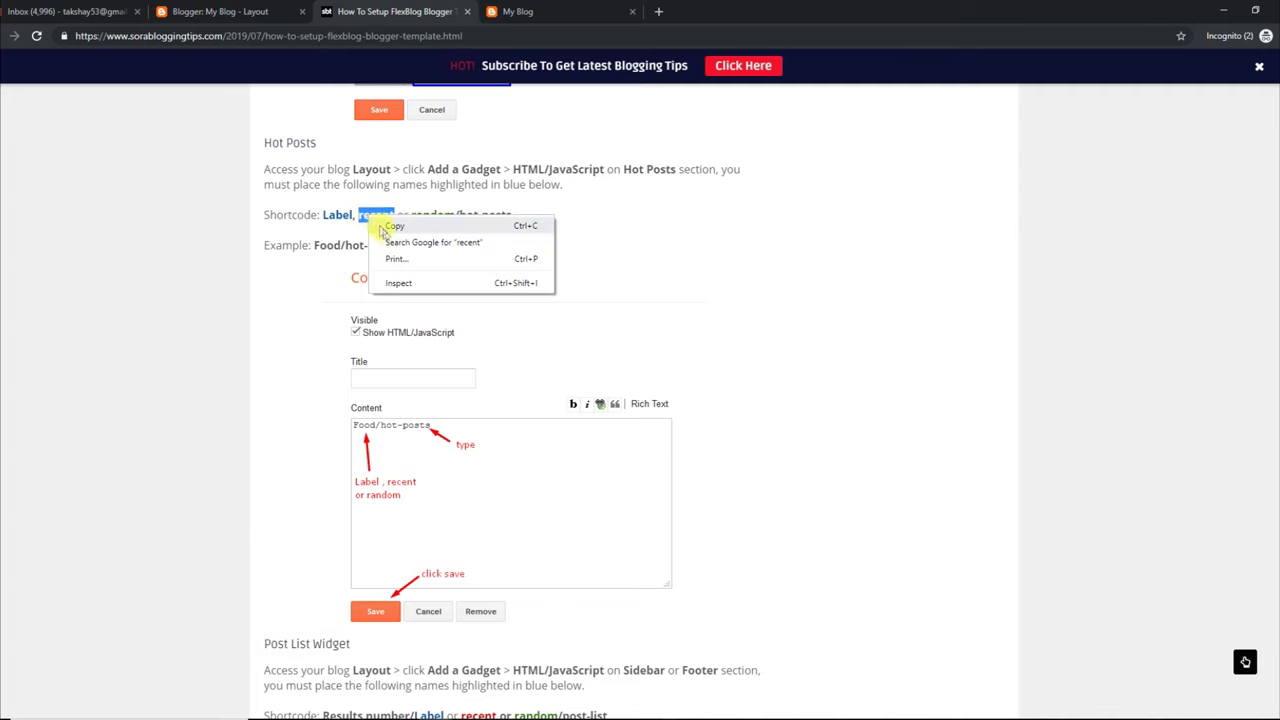
left_click(394, 227)
Step: Change the Hot Posts gadget's content to recent/hot-posts in the Blogger layout and save the gadget
left_click(245, 11)
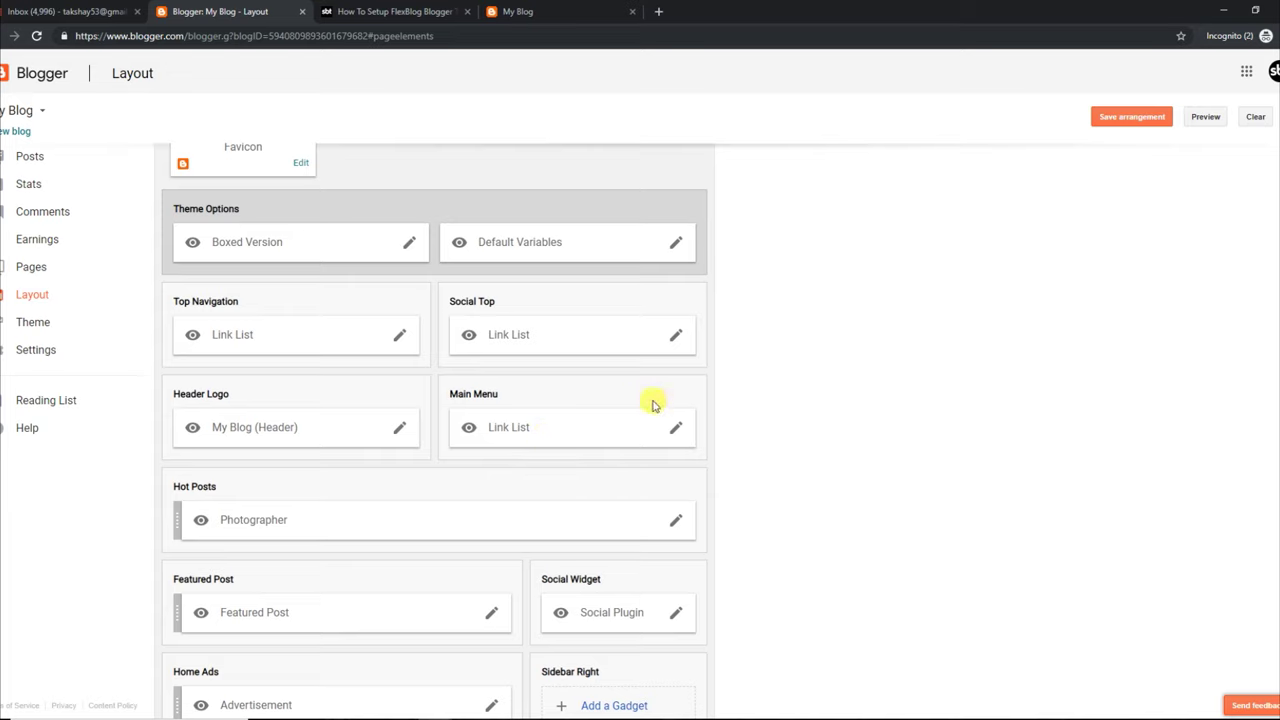
left_click(676, 522)
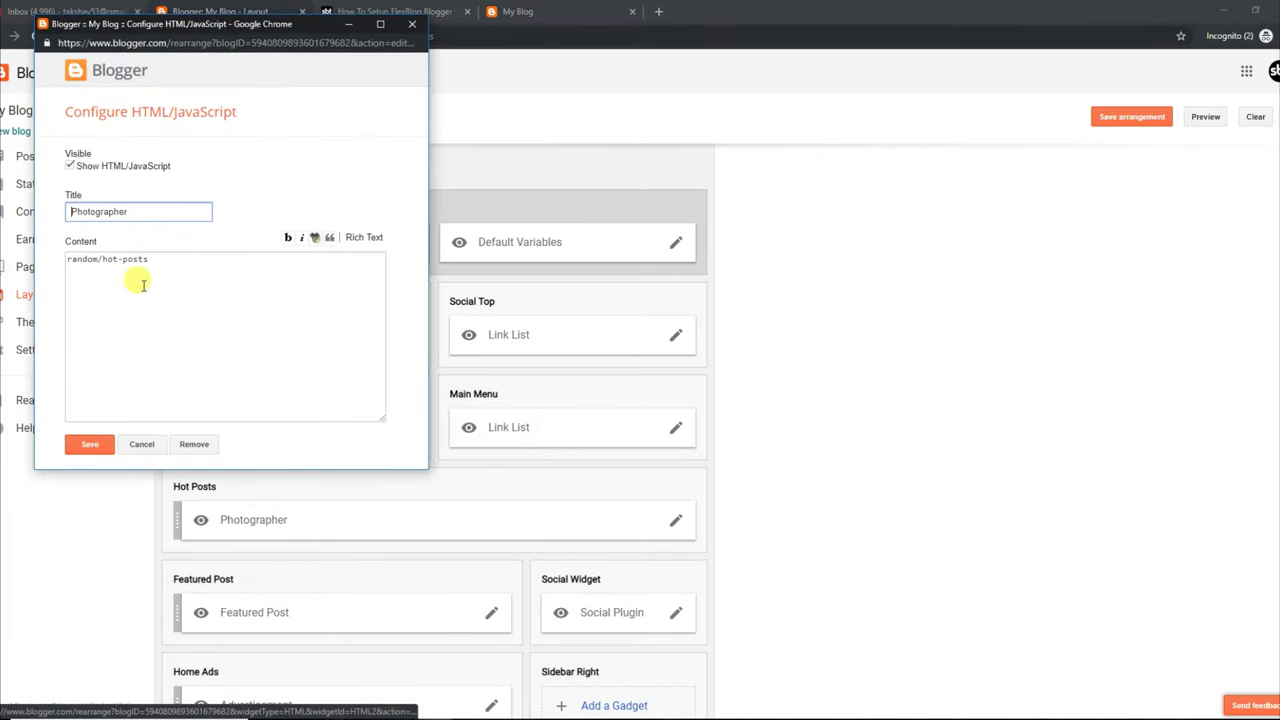
left_click_drag(99, 258, 69, 259)
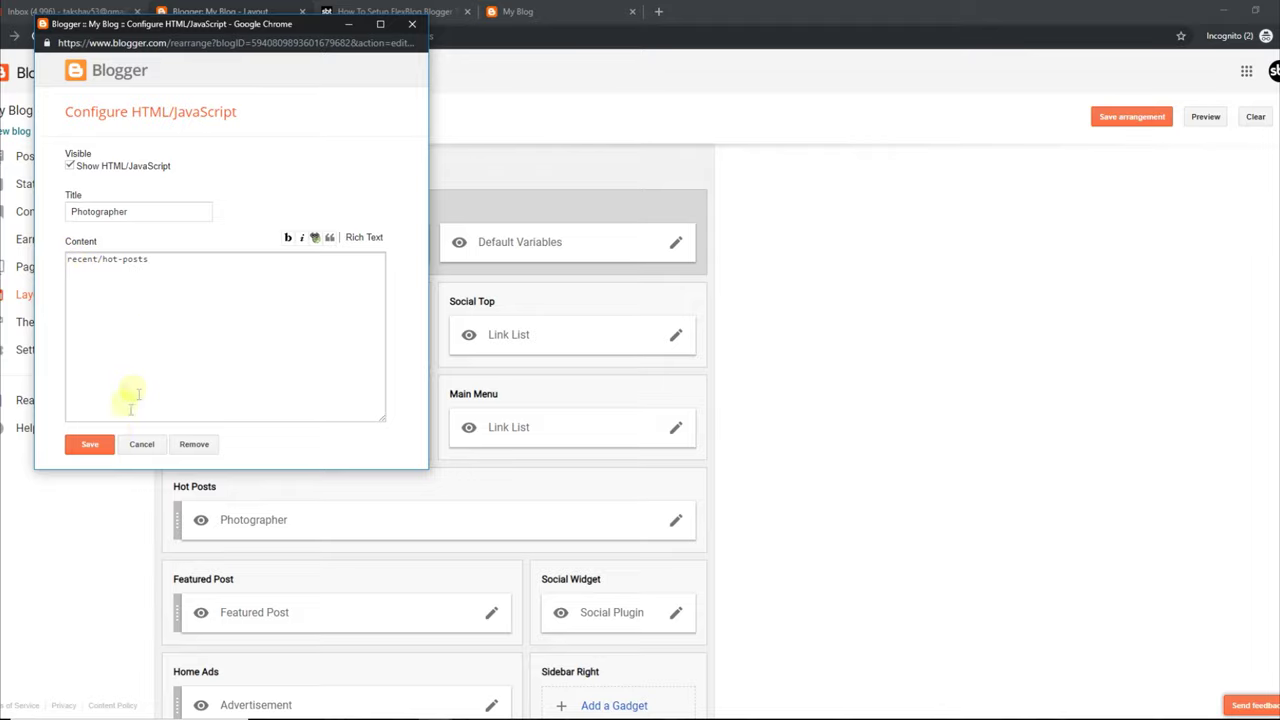
left_click(107, 447)
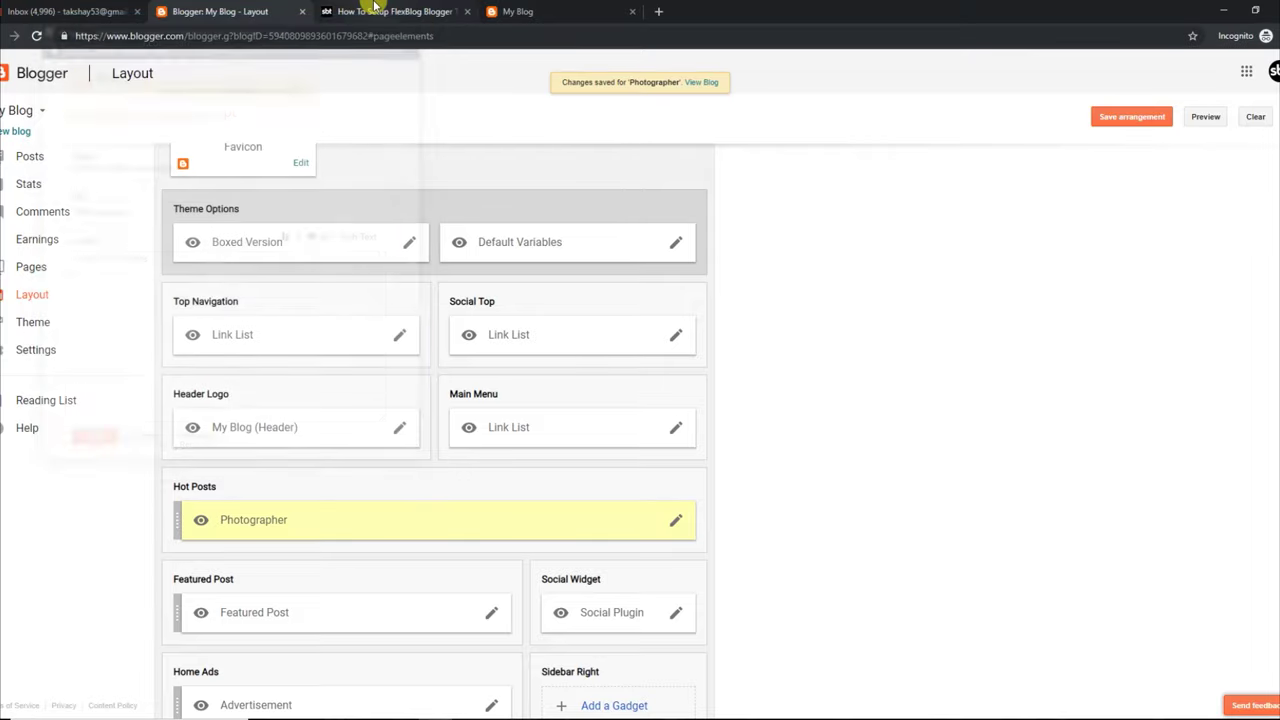
Step: Reload the demo blog's home page and check the posts displayed in the Hot Posts area
left_click(375, 11)
left_click(512, 11)
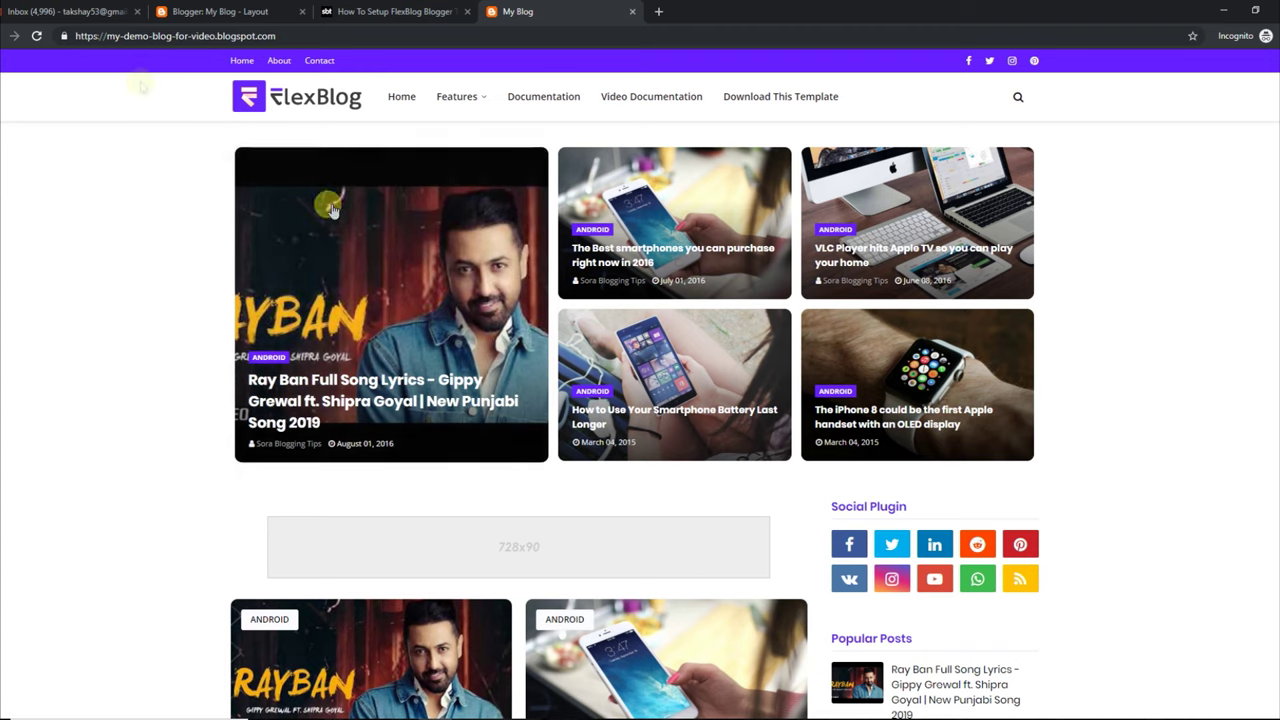
left_click(36, 36)
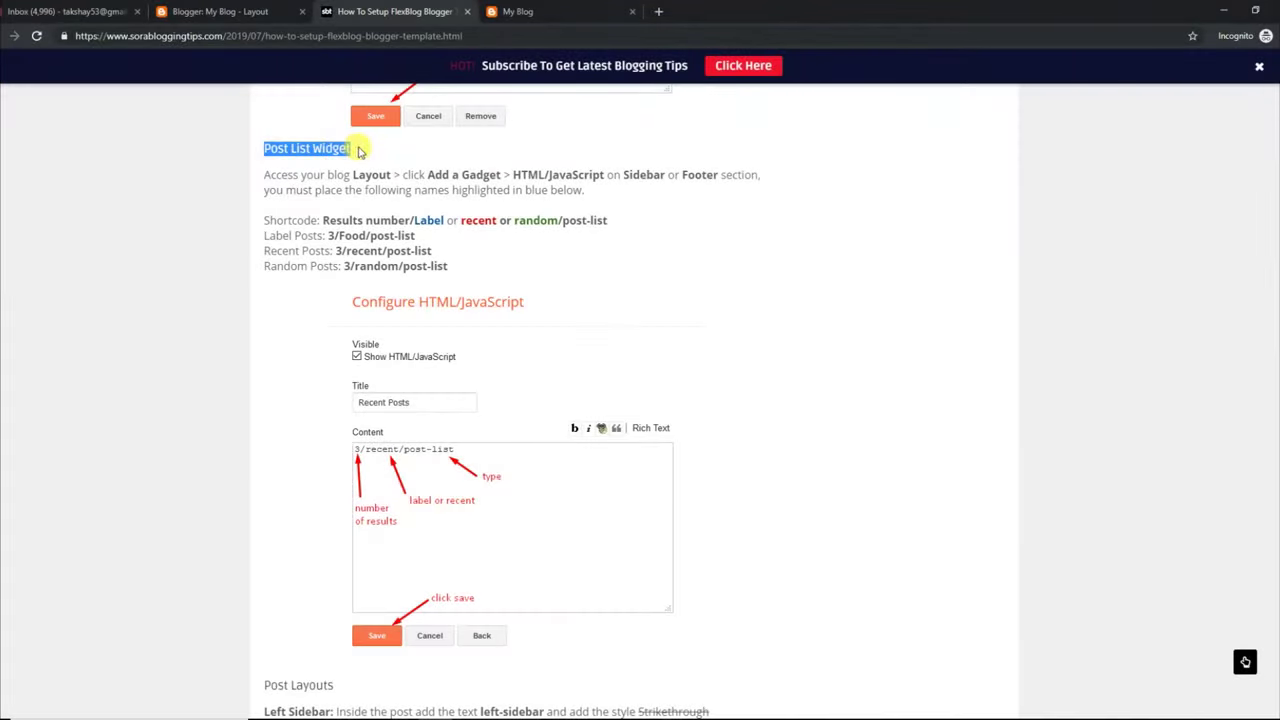
Step: Read the documentation's Post List Widget section and copy the recent posts shortcode 3/recent/post-list
left_click_drag(266, 173, 683, 196)
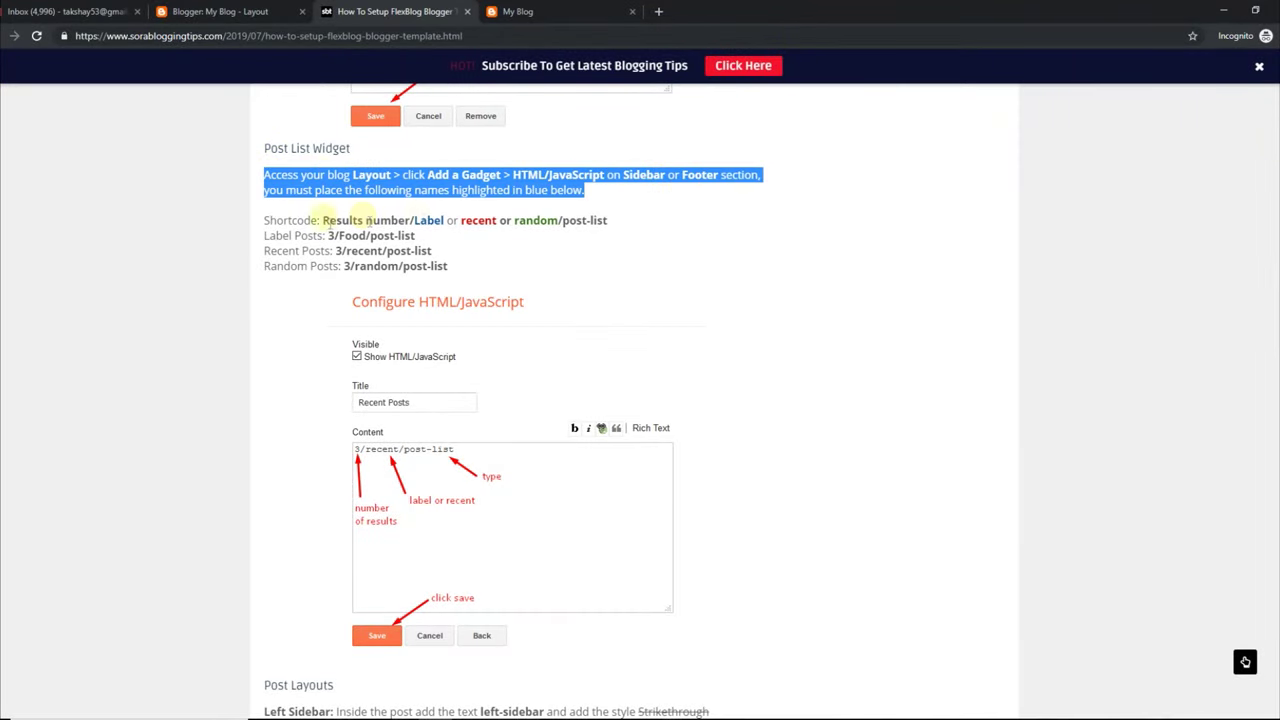
left_click_drag(265, 219, 600, 253)
left_click(405, 251)
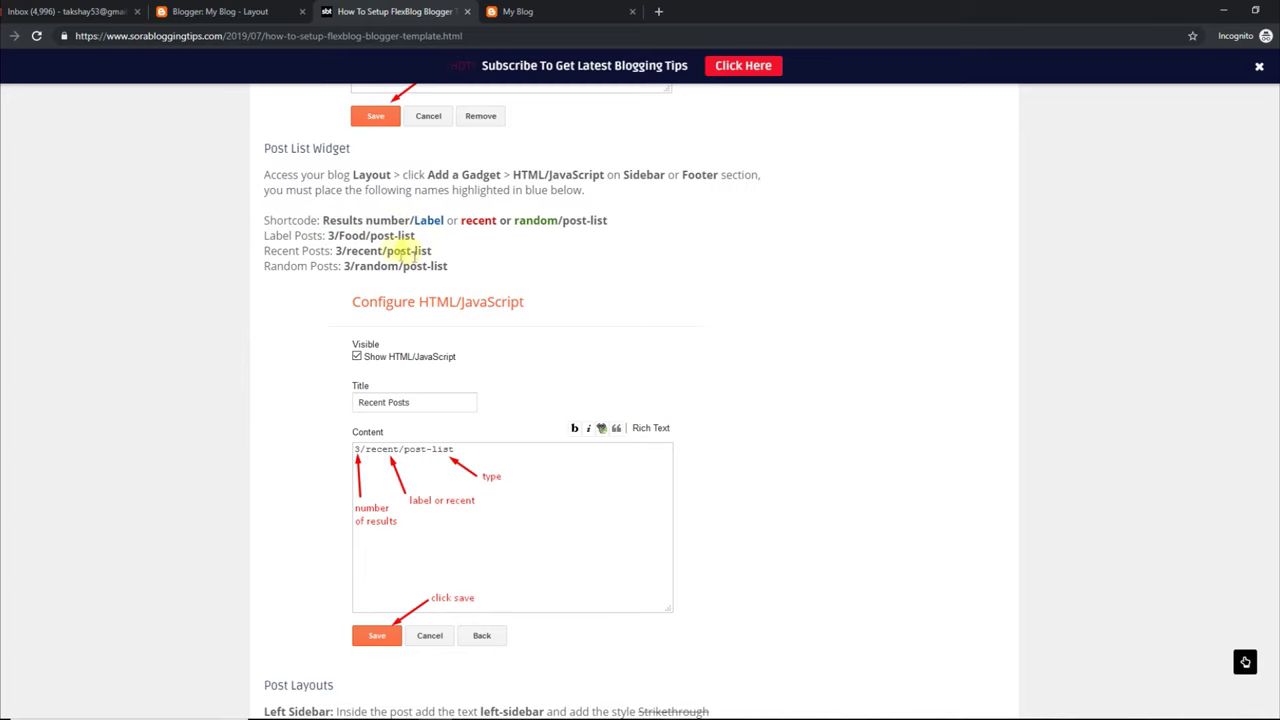
left_click_drag(432, 251, 346, 252)
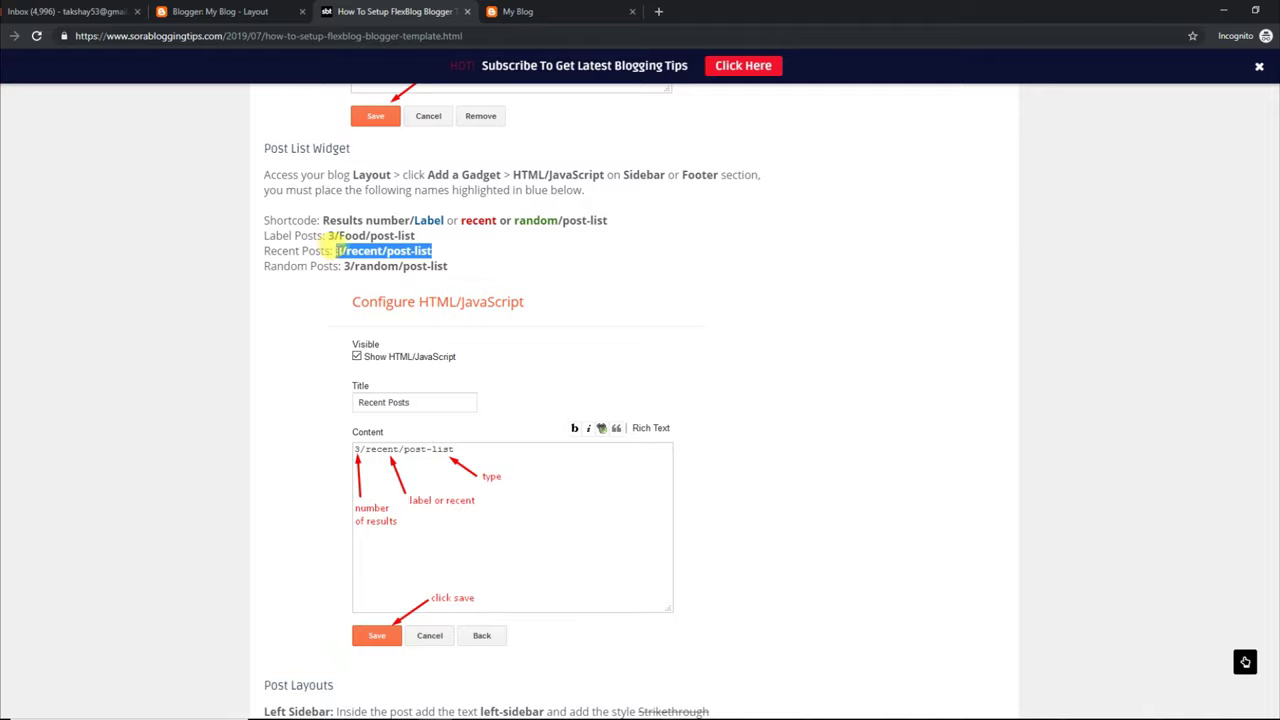
right_click(337, 251)
left_click(360, 260)
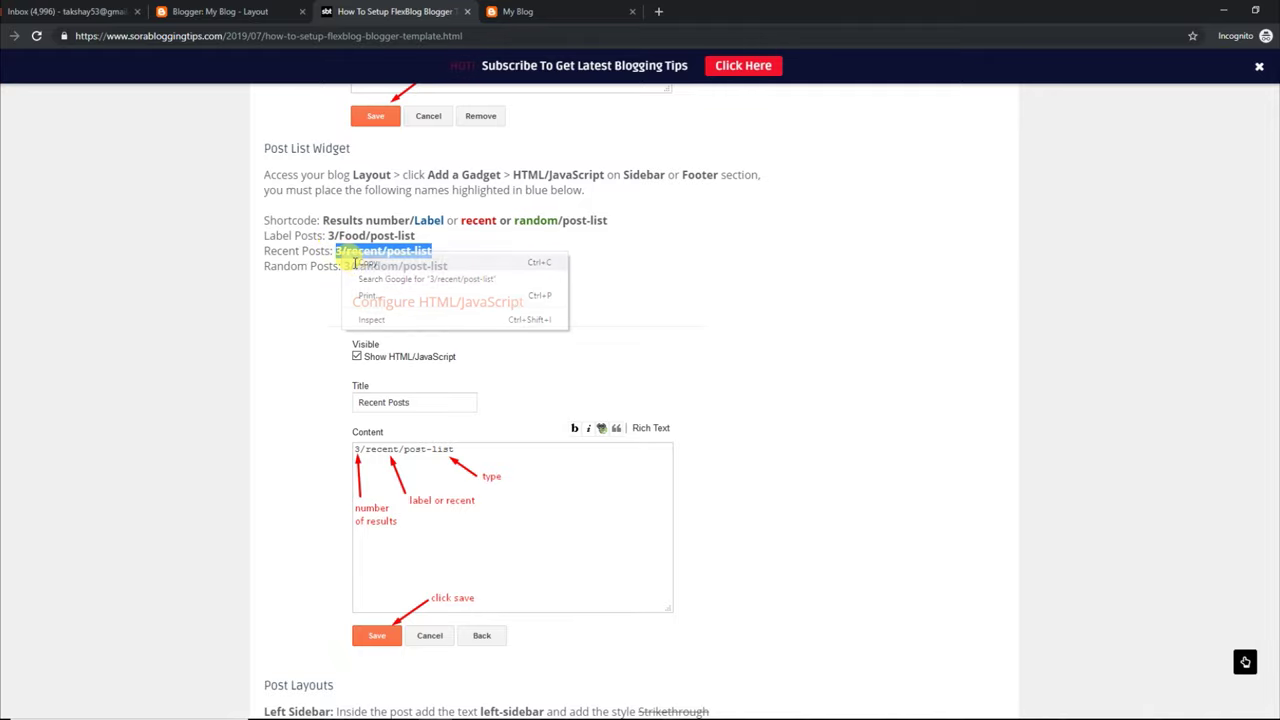
Step: Look over the demo blog's sidebar and add an HTML/JavaScript gadget to the Sidebar Right section of the Blogger layout
left_click(252, 10)
left_click(550, 10)
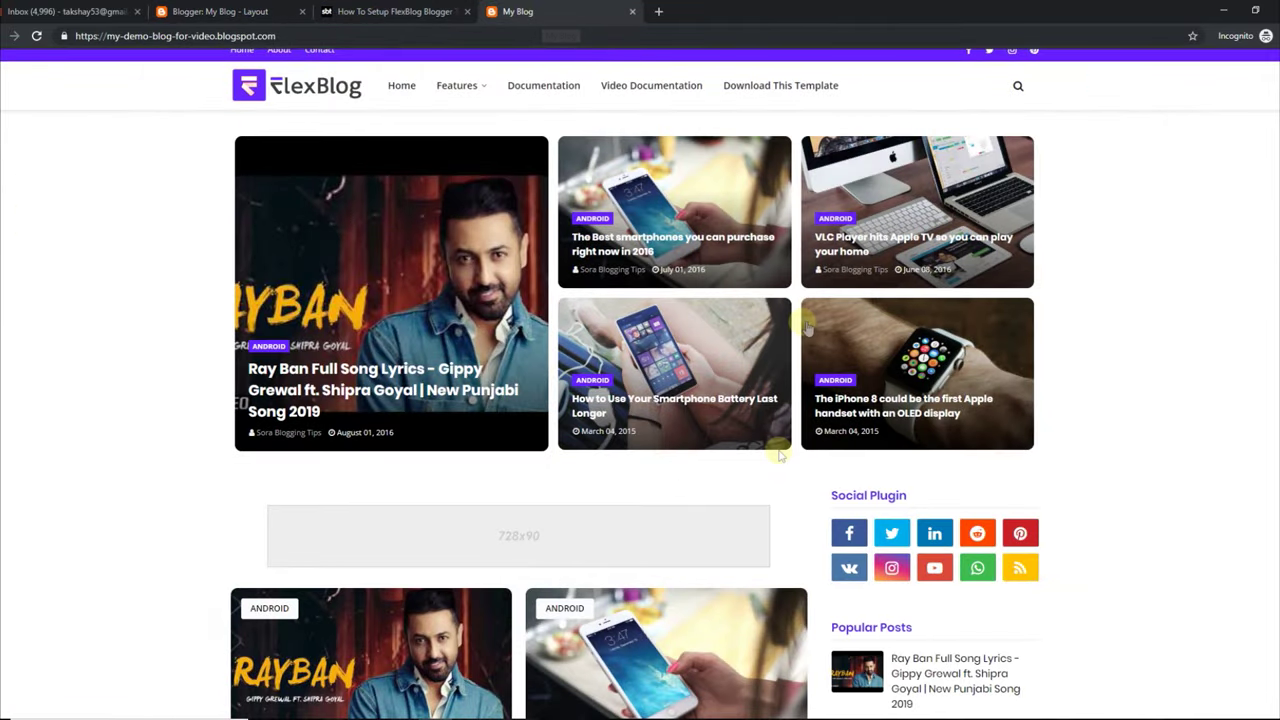
scroll(780, 455, "down", 4)
scroll(780, 455, "up", 4)
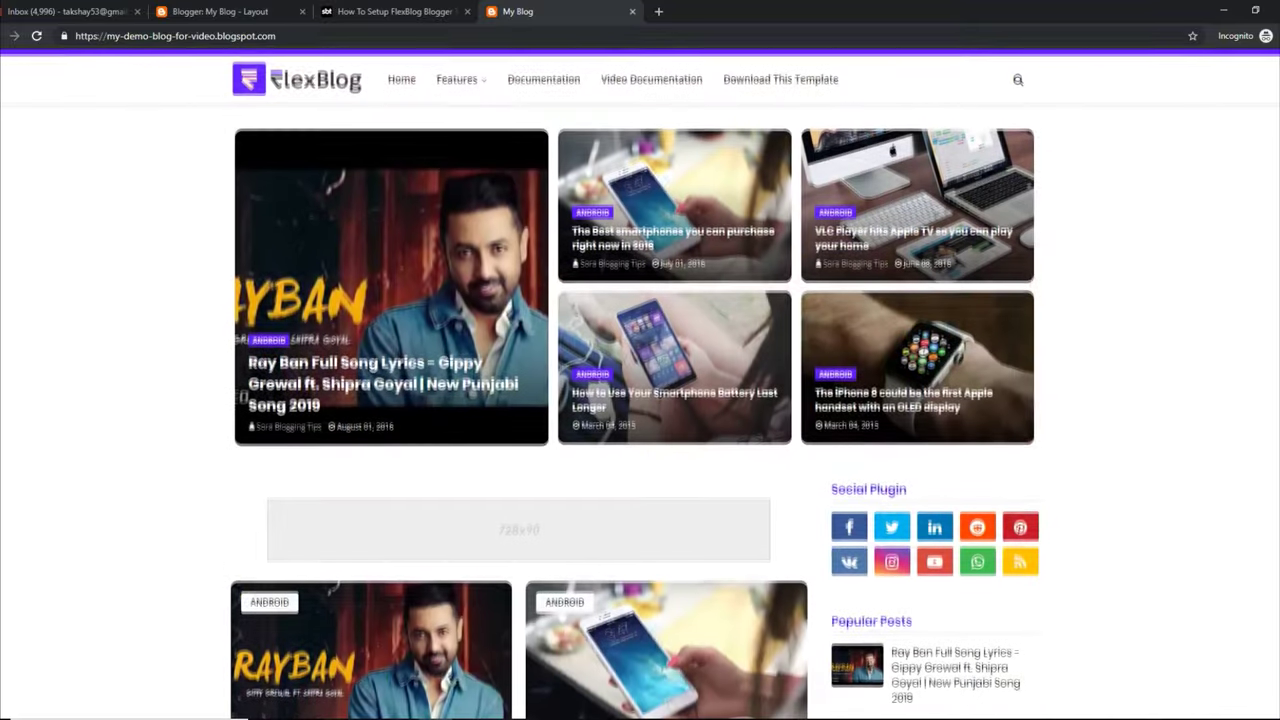
left_click(238, 10)
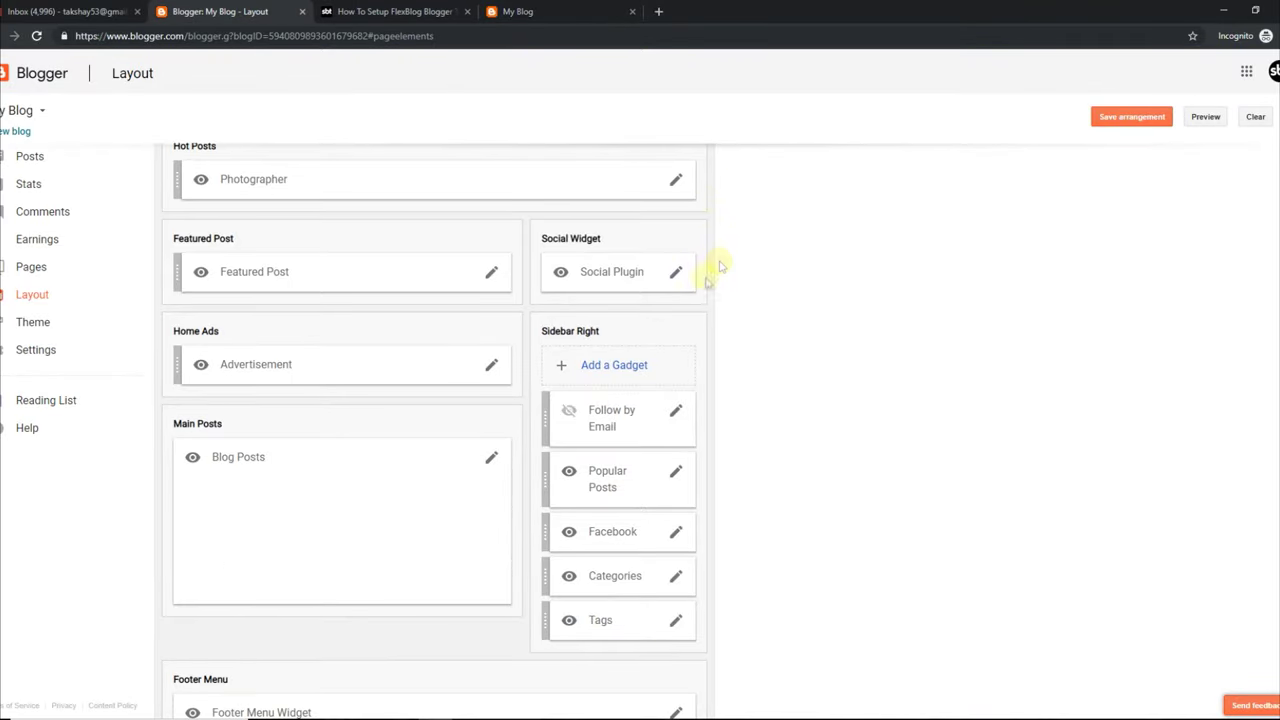
left_click(640, 366)
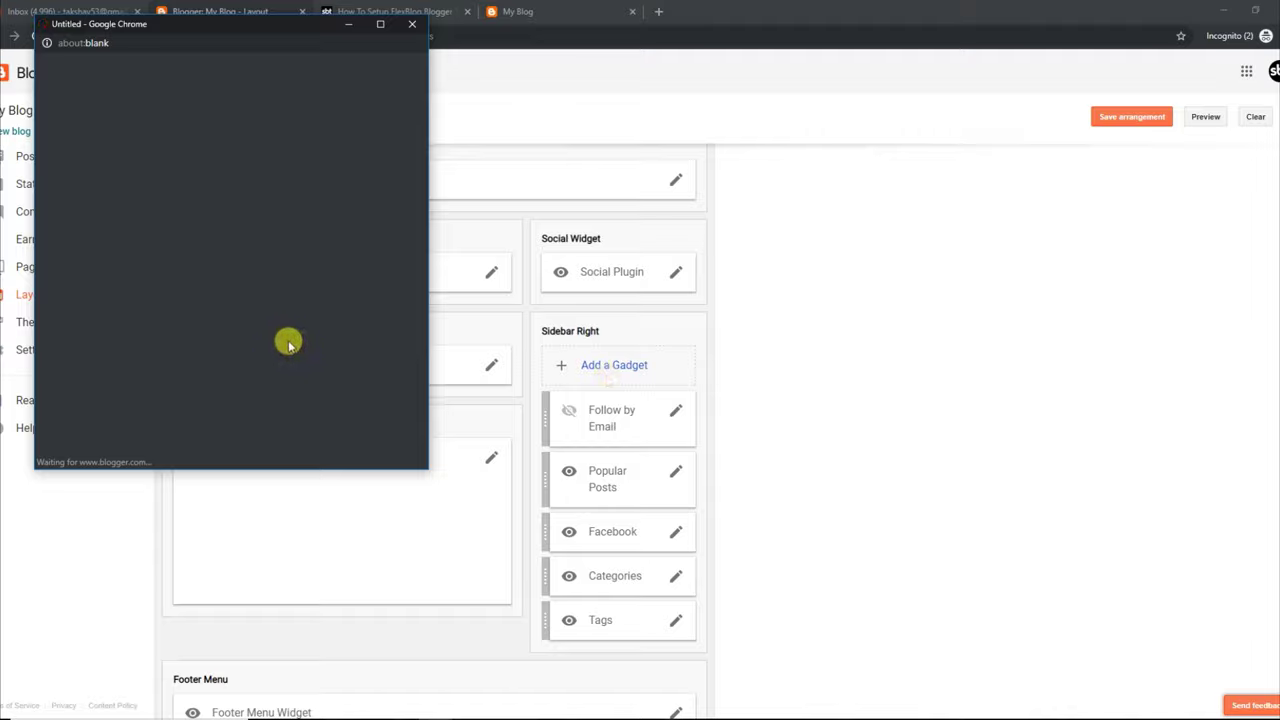
scroll(425, 155, "down", 1)
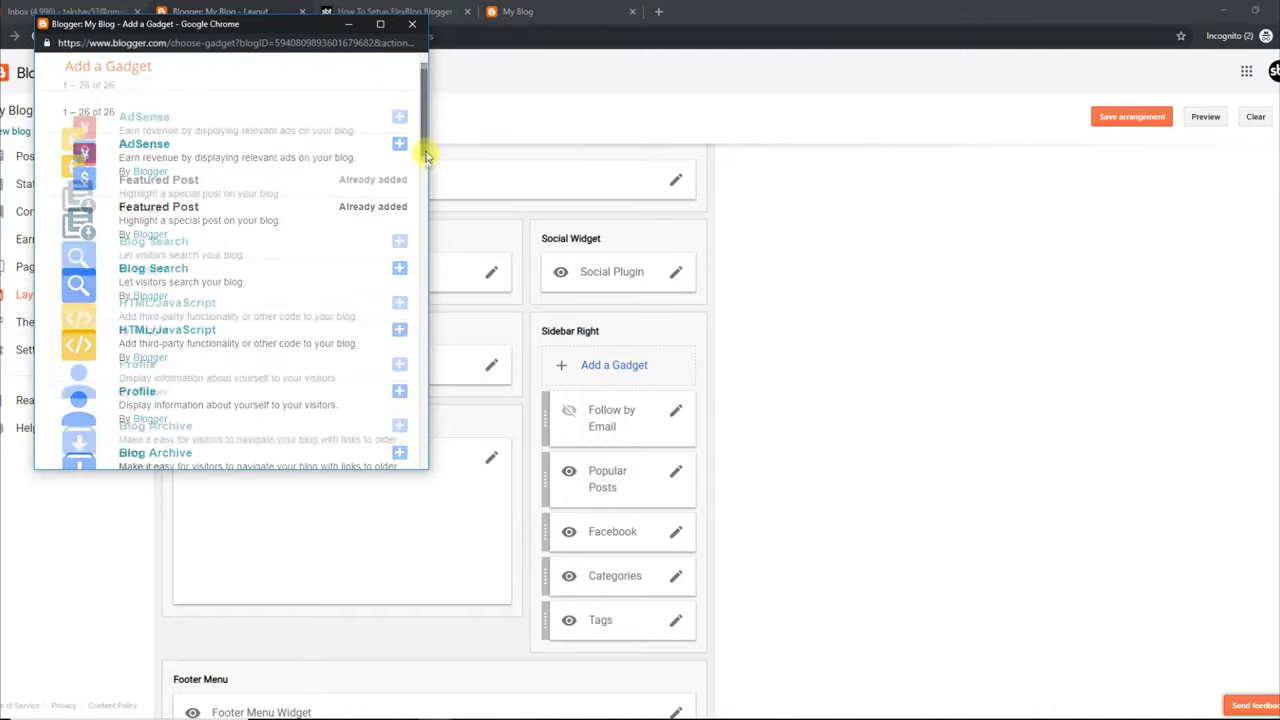
left_click(398, 276)
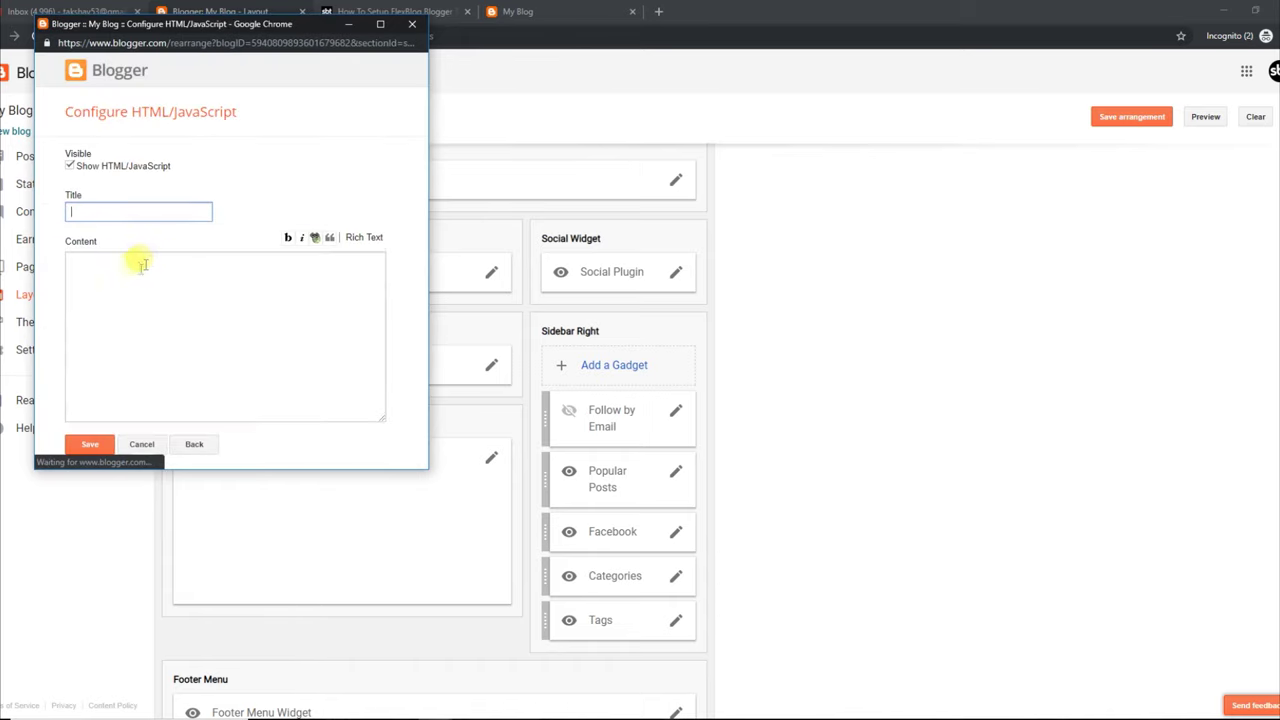
Step: Fill the new gadget with the content 3/recent/post-list and the title Recent-post, and save it
right_click(130, 266)
left_click(165, 352)
left_click(109, 209)
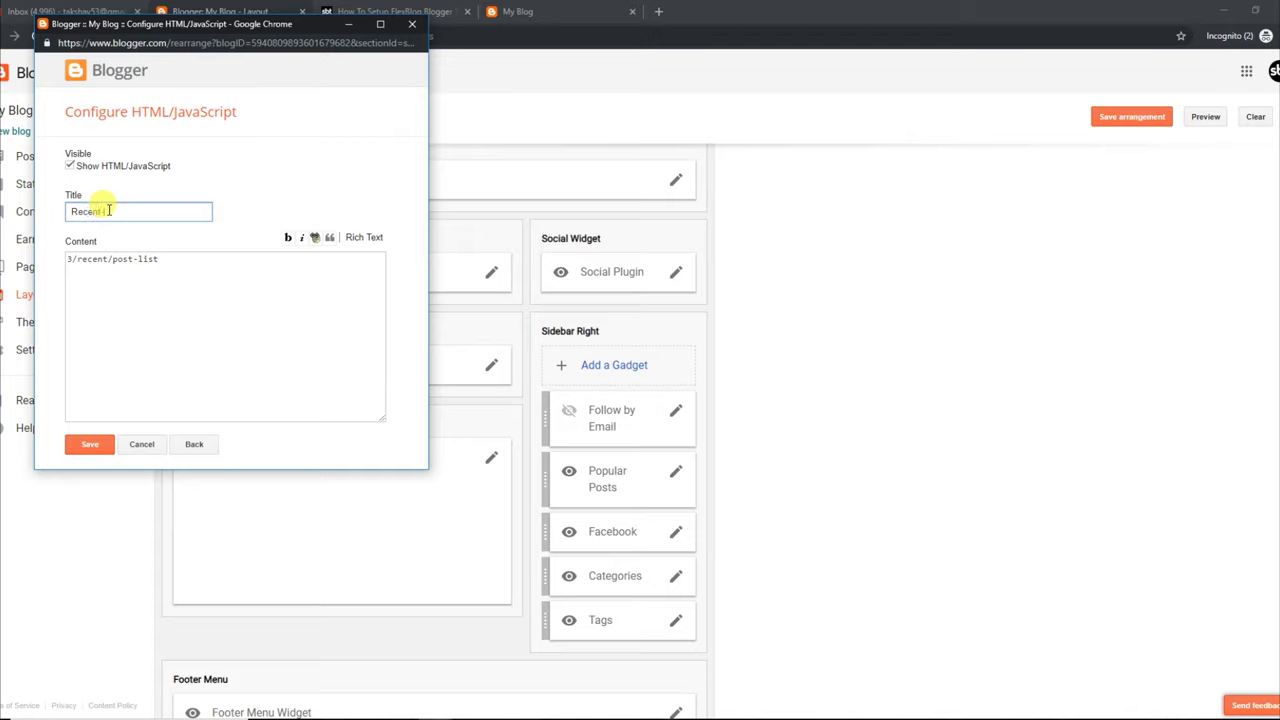
left_click(90, 444)
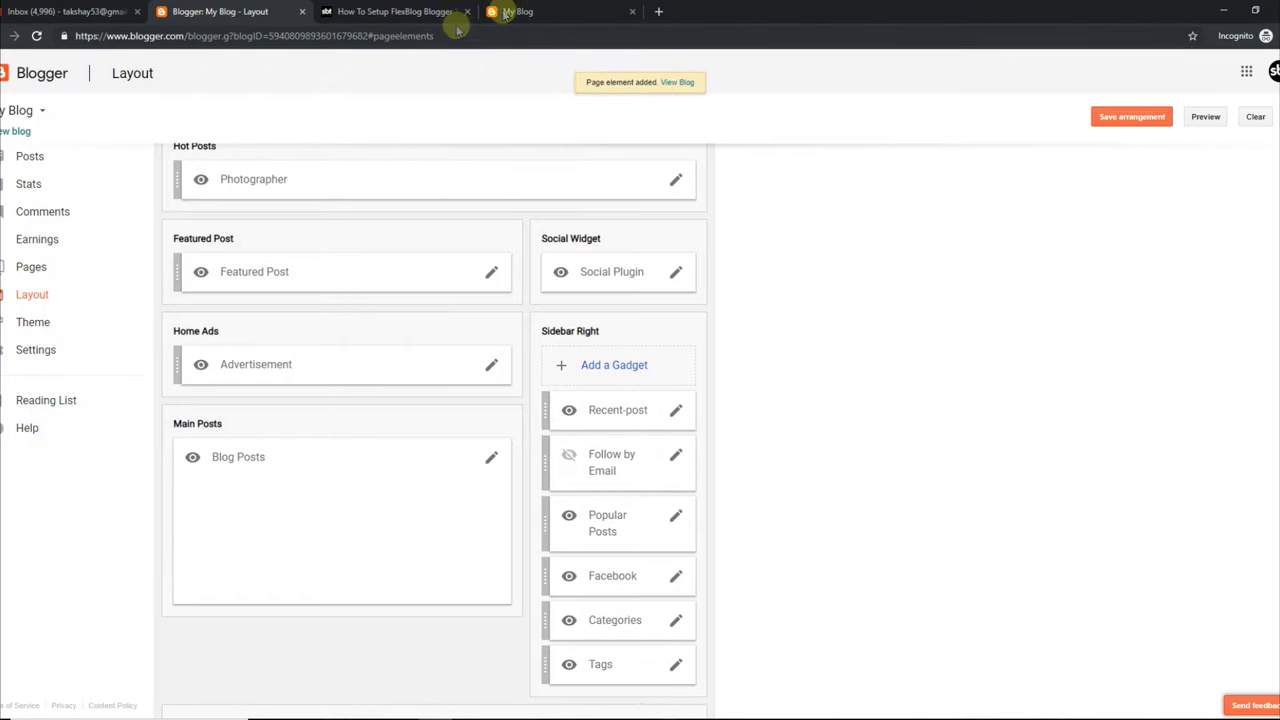
Step: Reload the demo blog and check the Recent-post widget in its sidebar
left_click(517, 11)
key("F5")
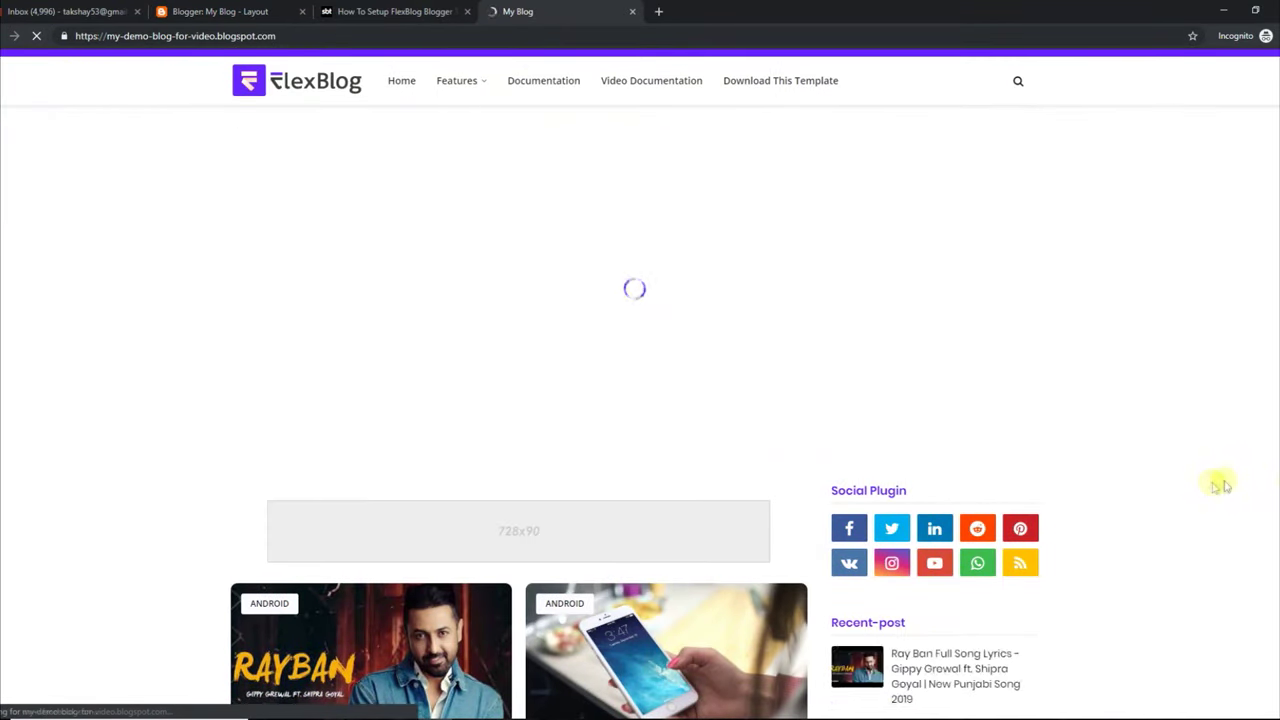
scroll(1000, 430, "down", 3)
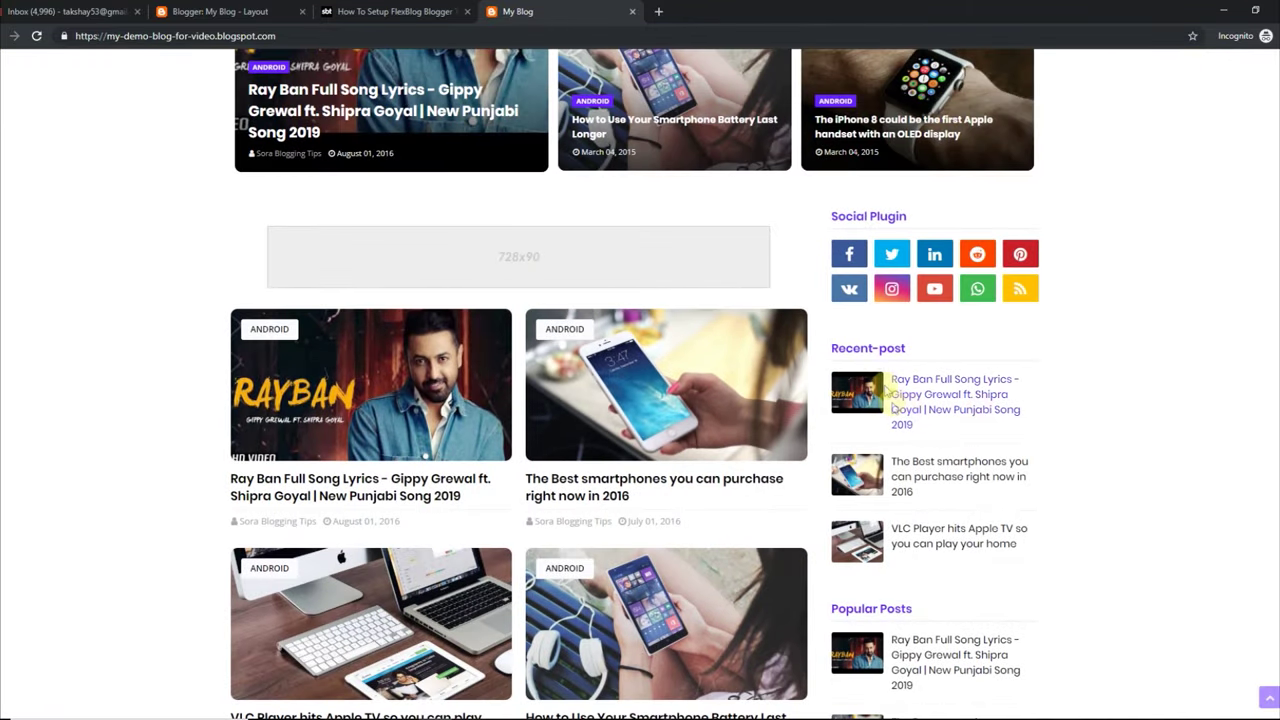
scroll(1040, 480, "up", 3)
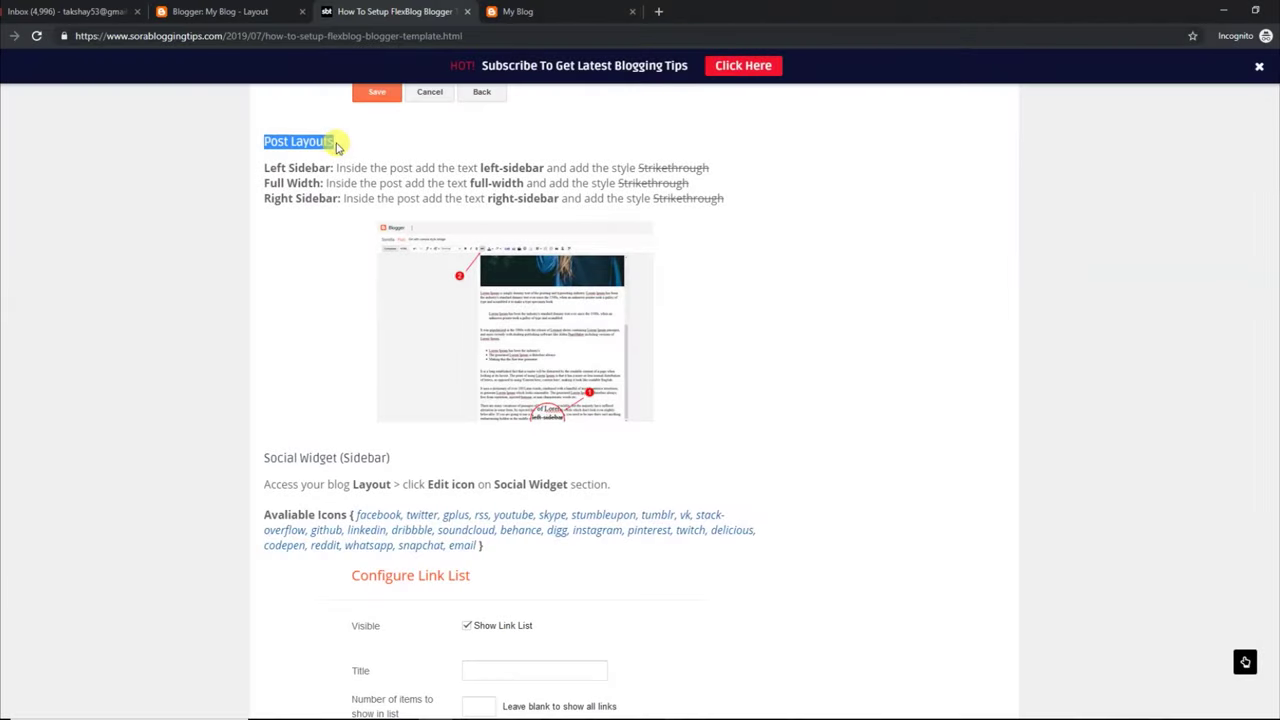
Step: Read the documentation's Post Layouts section and copy the words "Full Width" from its layout list
left_click_drag(260, 166, 693, 170)
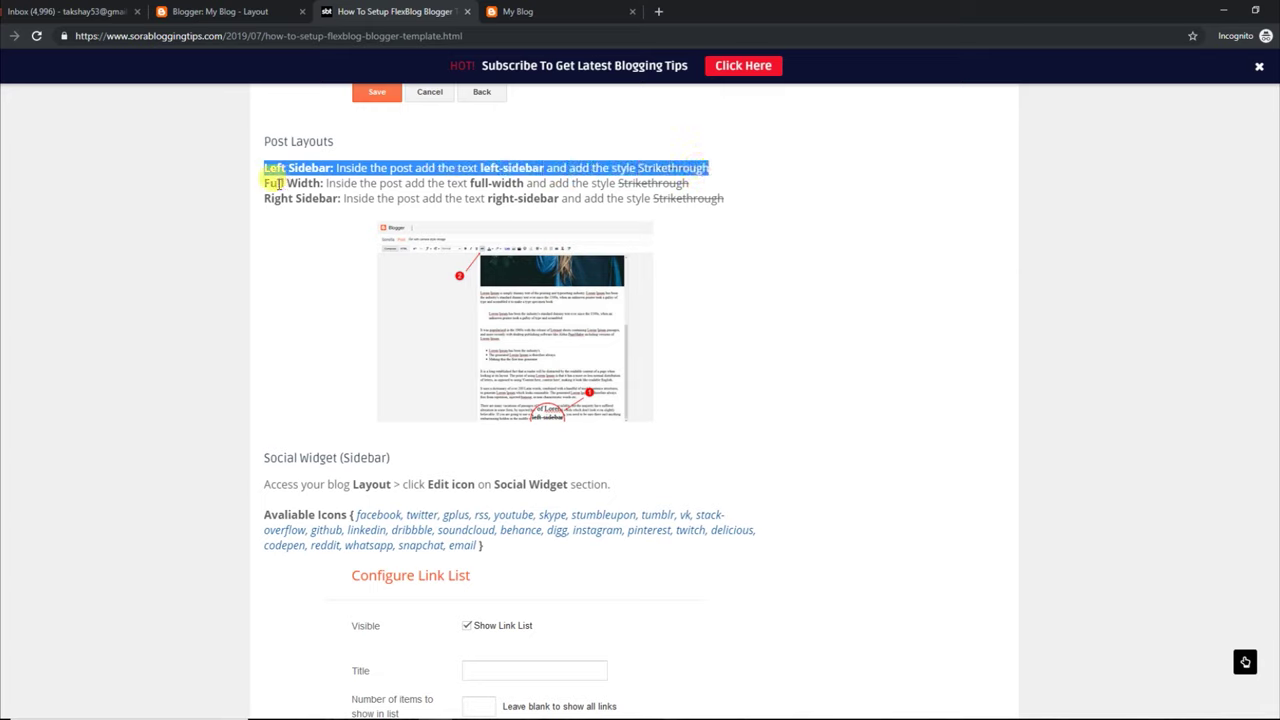
left_click_drag(265, 180, 740, 196)
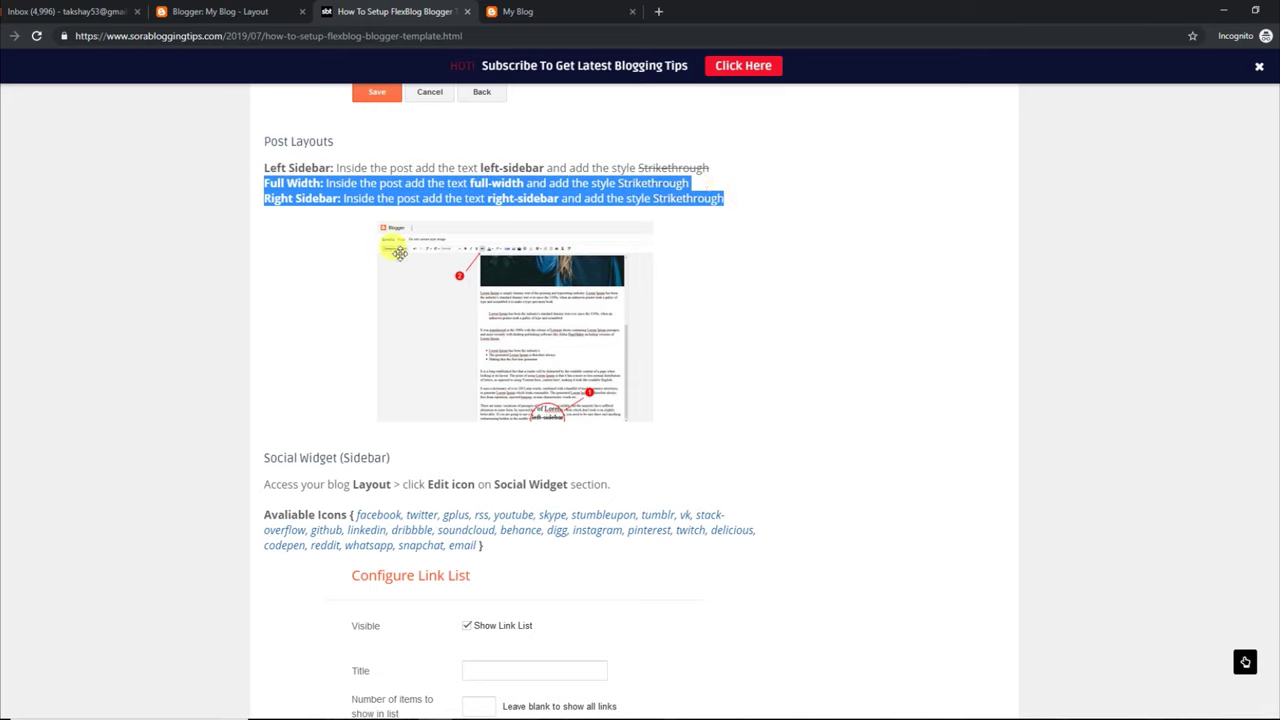
left_click(330, 196)
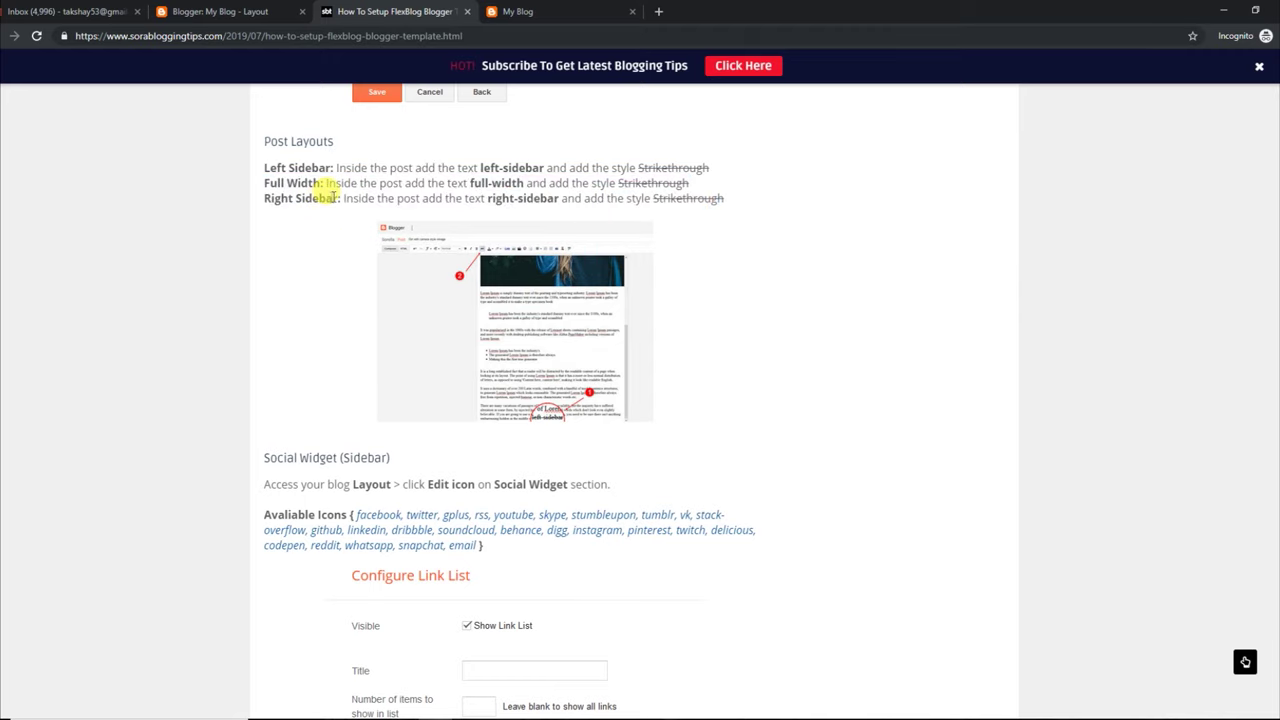
left_click_drag(321, 185, 276, 185)
right_click(278, 183)
left_click(300, 190)
Step: Open the post "VLC Player hits Apple TV so you can play your home" for editing from the Blogger posts list
left_click(240, 12)
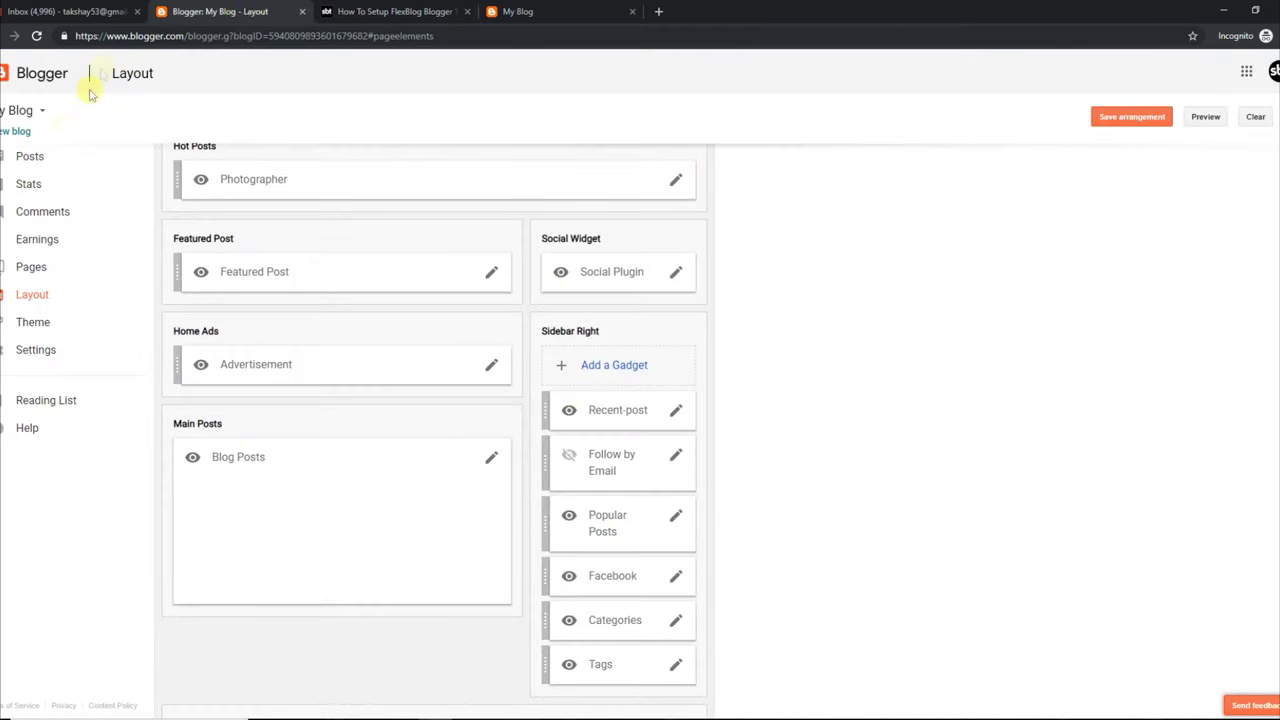
left_click(45, 157)
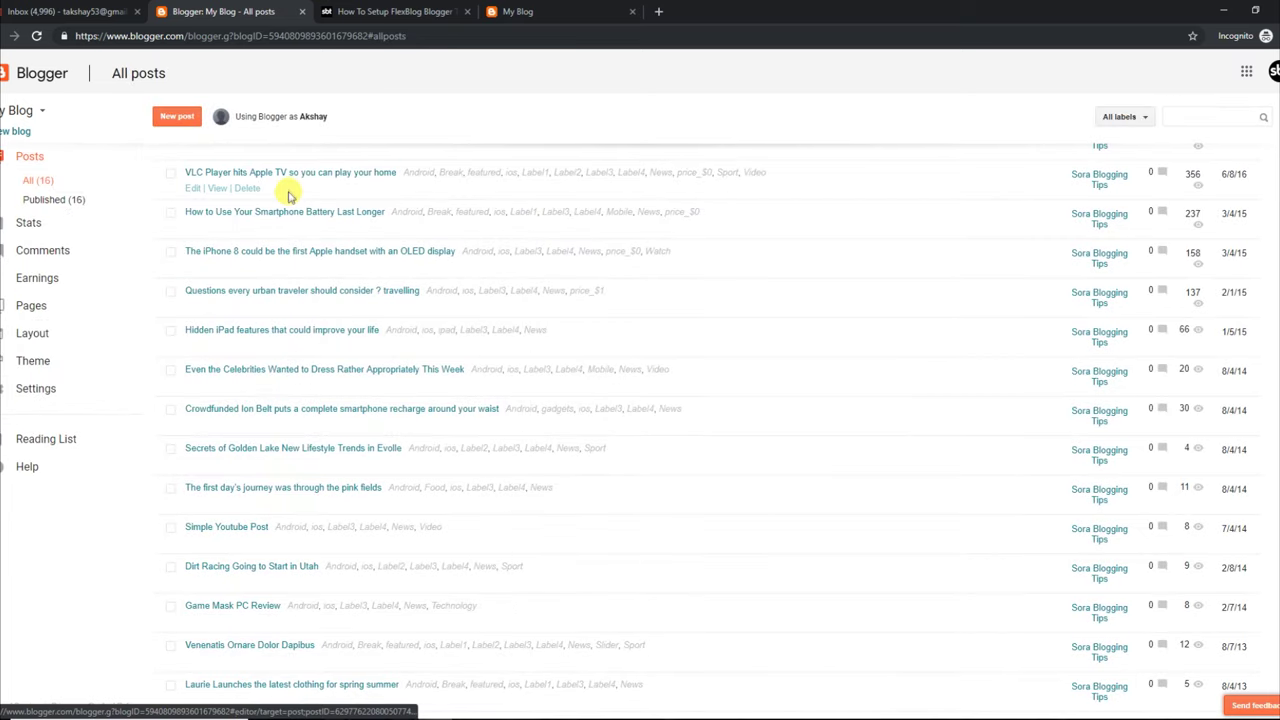
left_click(193, 189)
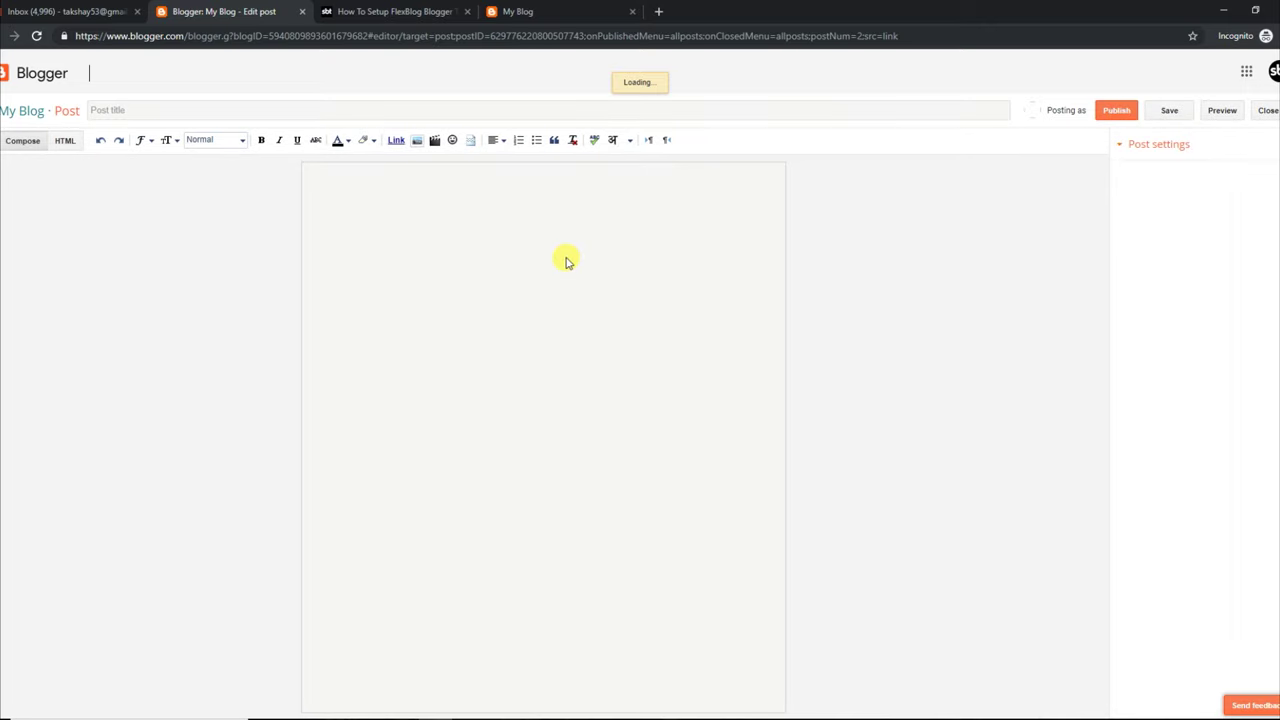
Step: Replace the right-sidebar text at the end of the post with "Full Width", apply the strikethrough style and update the post
left_click_drag(782, 280, 791, 500)
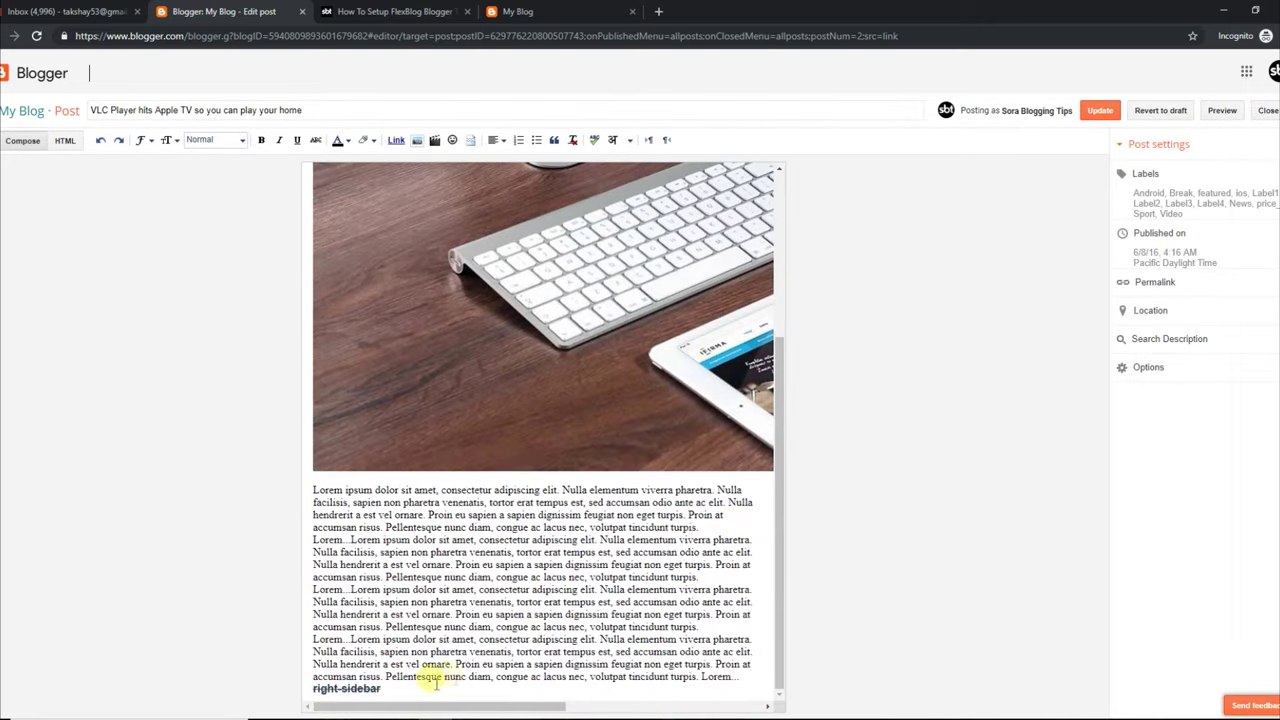
right_click(320, 688)
left_click(357, 606)
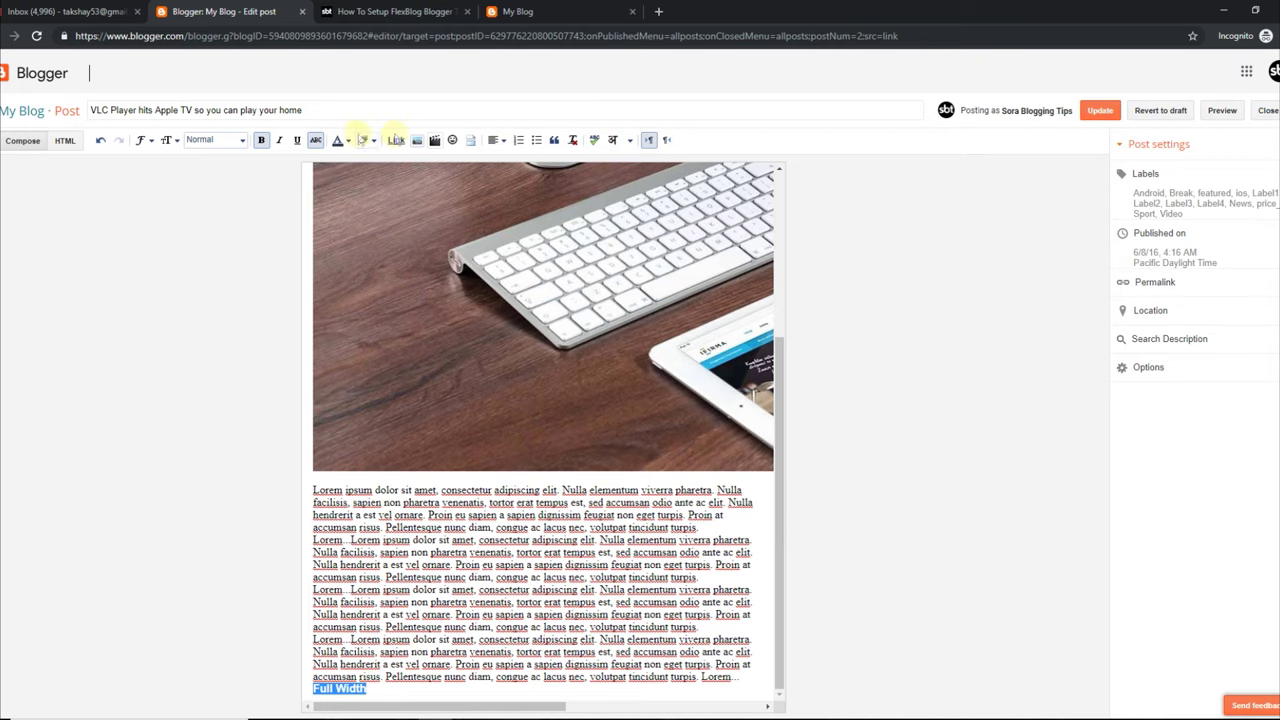
left_click(317, 141)
left_click(1100, 113)
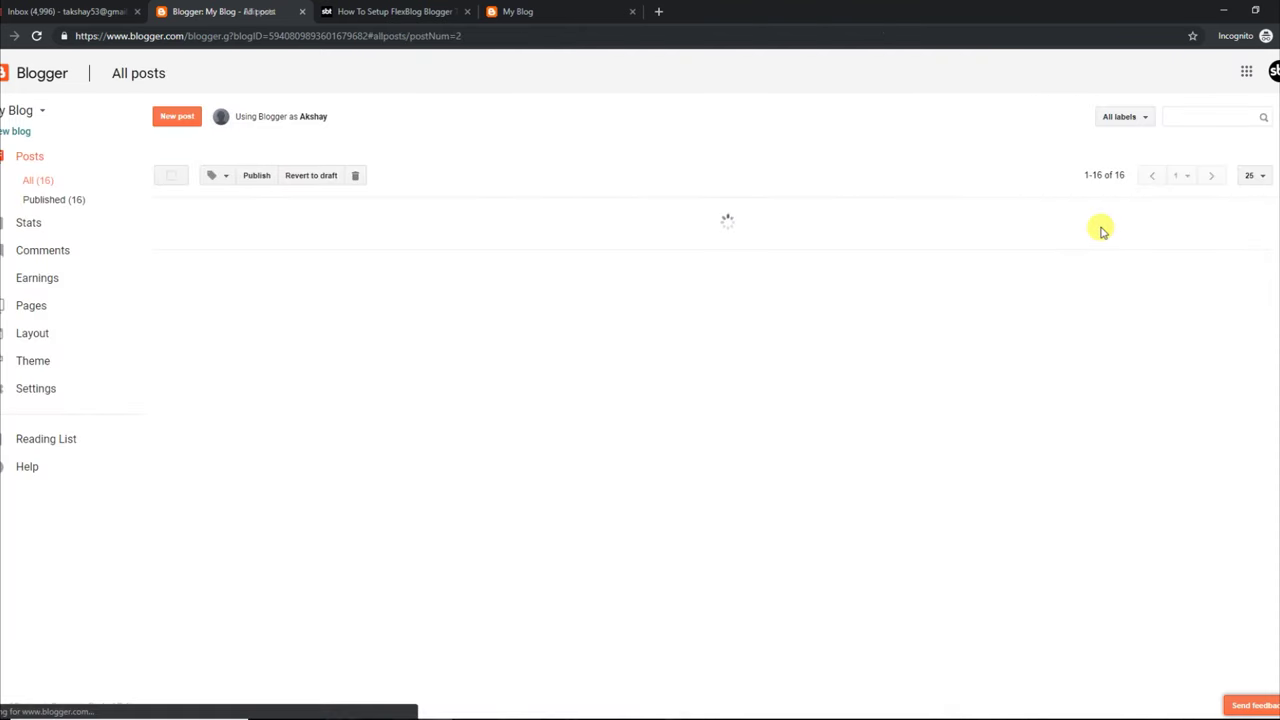
Step: View the published Ray Ban Full Song Lyrics post and examine its page layout and sidebar
left_click(210, 252)
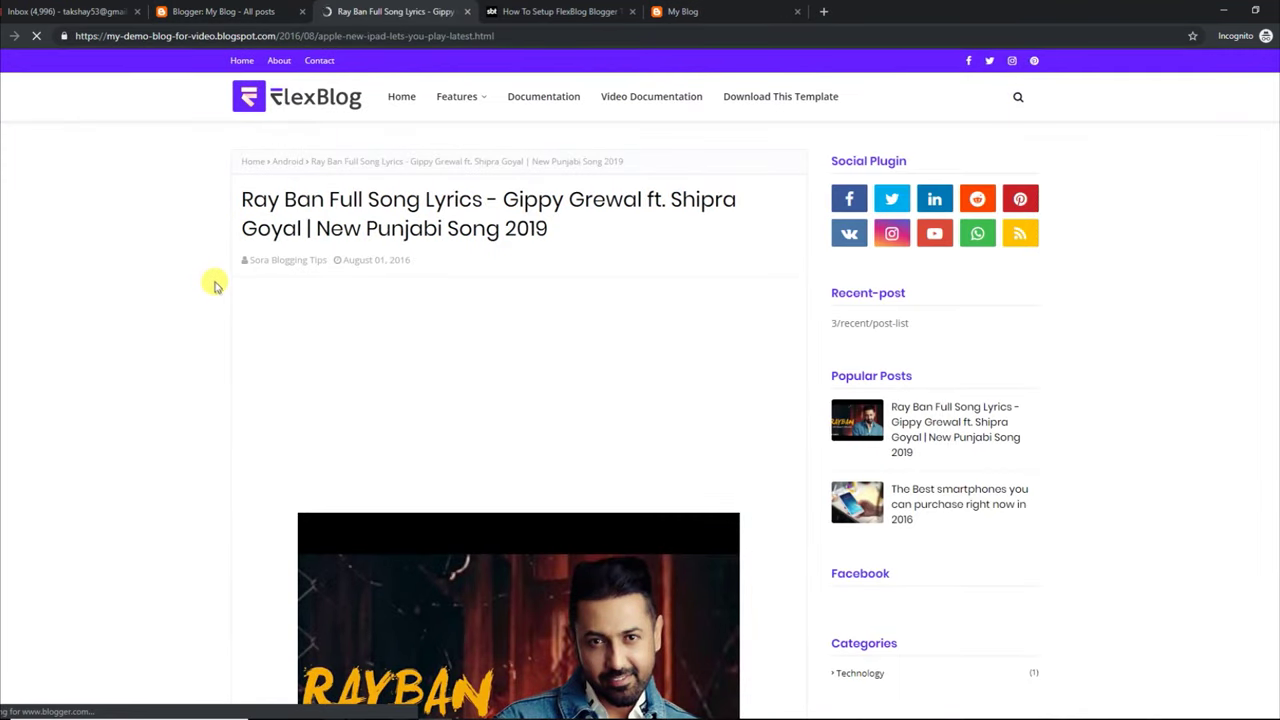
scroll(1088, 434, "down", 1)
scroll(428, 385, "down", 4)
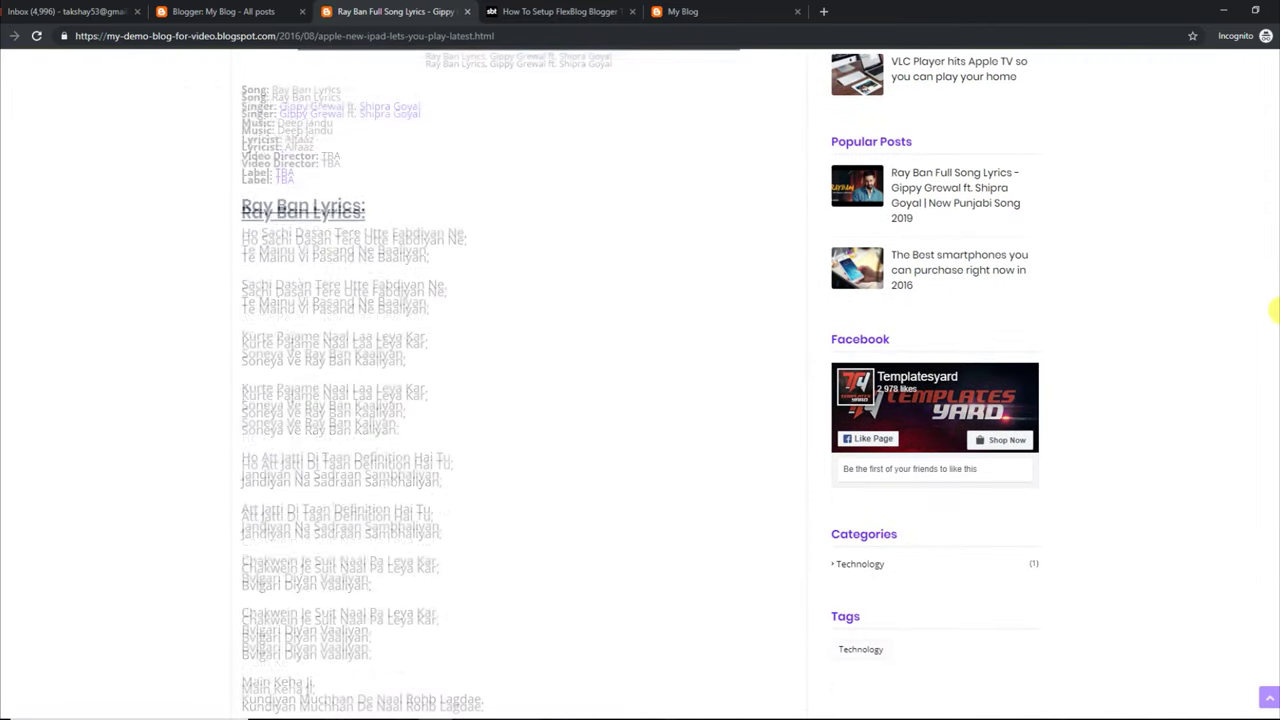
scroll(1270, 305, "up", 10)
left_click_drag(1271, 330, 1266, 420)
scroll(490, 384, "up", 5)
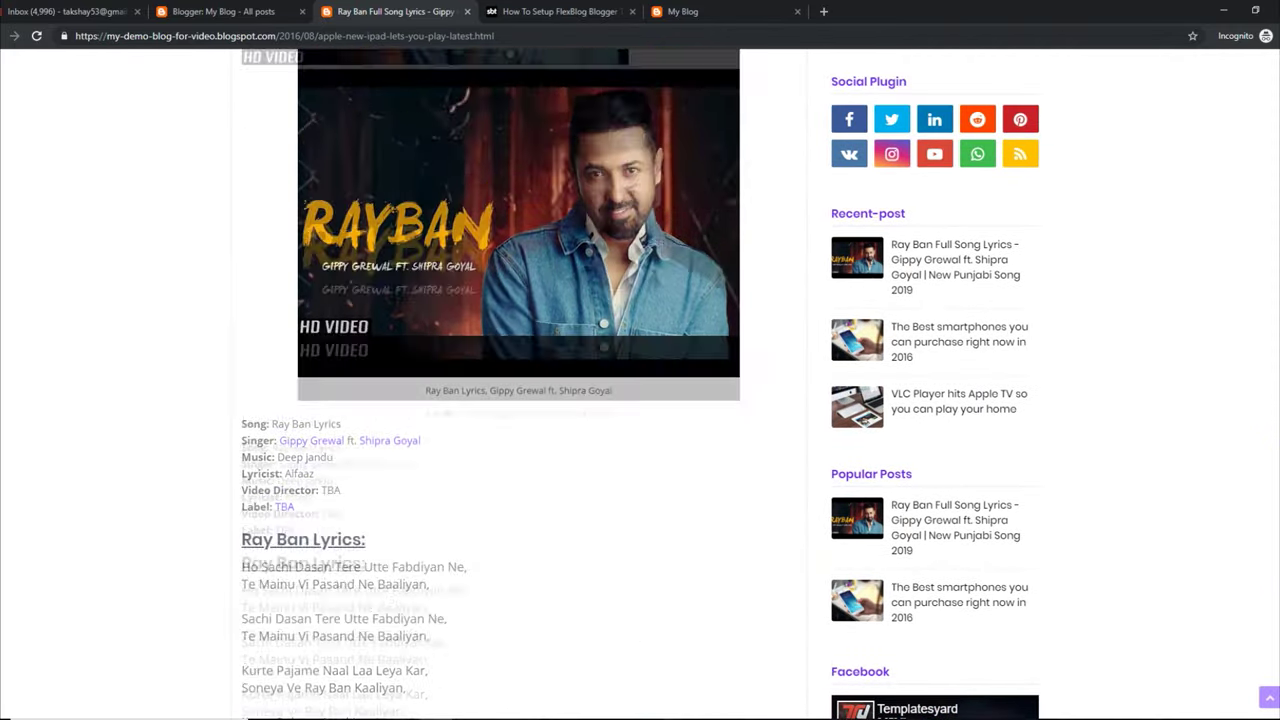
scroll(428, 385, "up", 2)
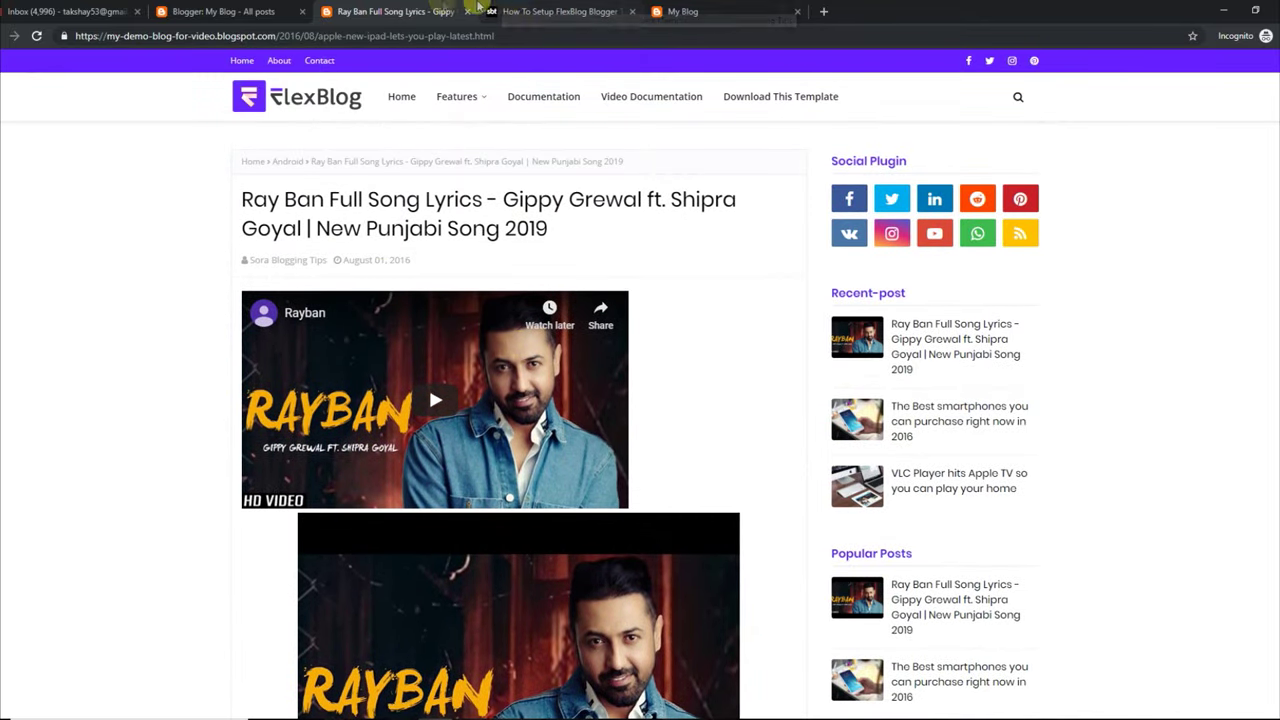
Step: Read the Boxed Version instructions under Theme Options in the setup documentation
left_click(680, 11)
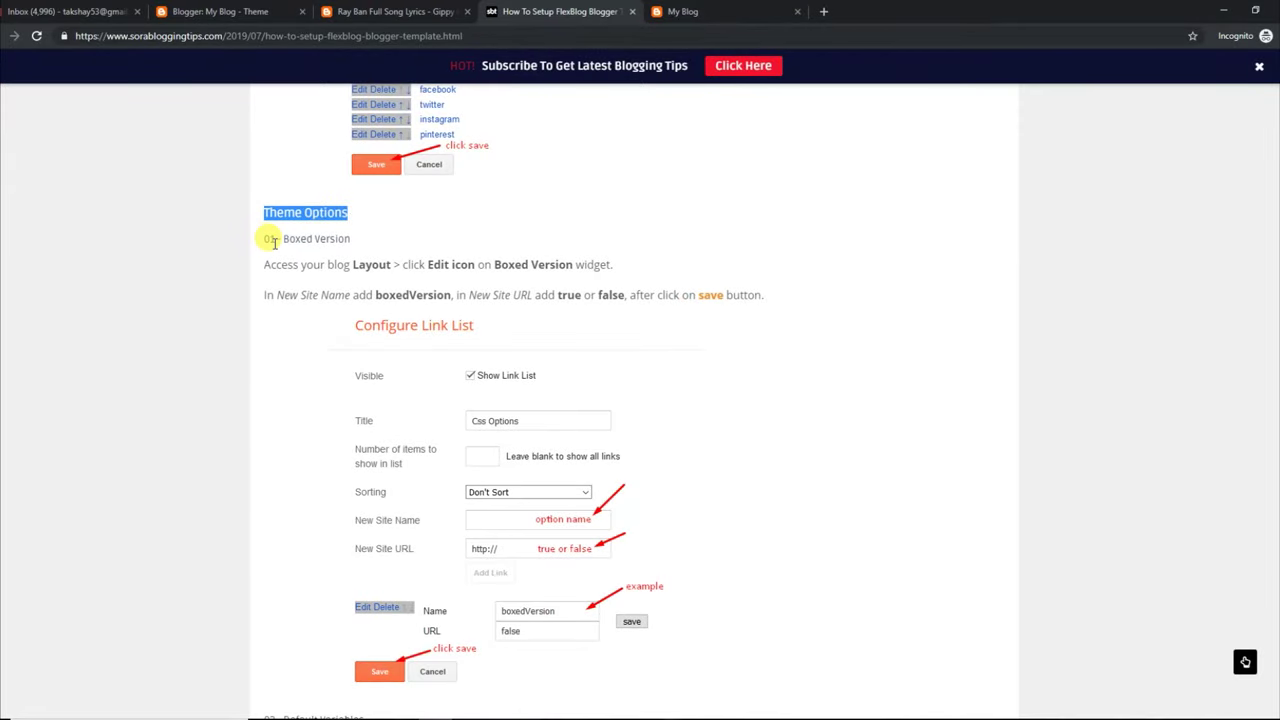
left_click_drag(265, 240, 347, 250)
left_click_drag(265, 262, 612, 278)
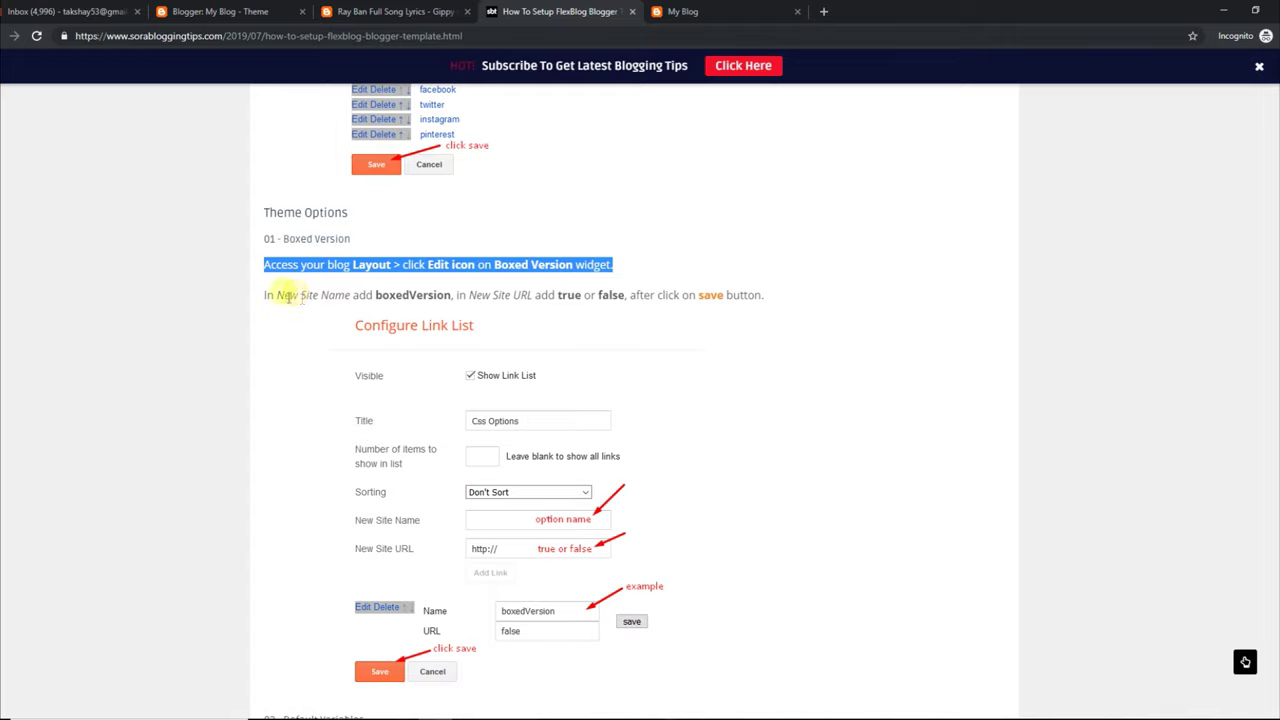
left_click_drag(266, 292, 545, 338)
left_click(545, 338)
left_click(426, 383)
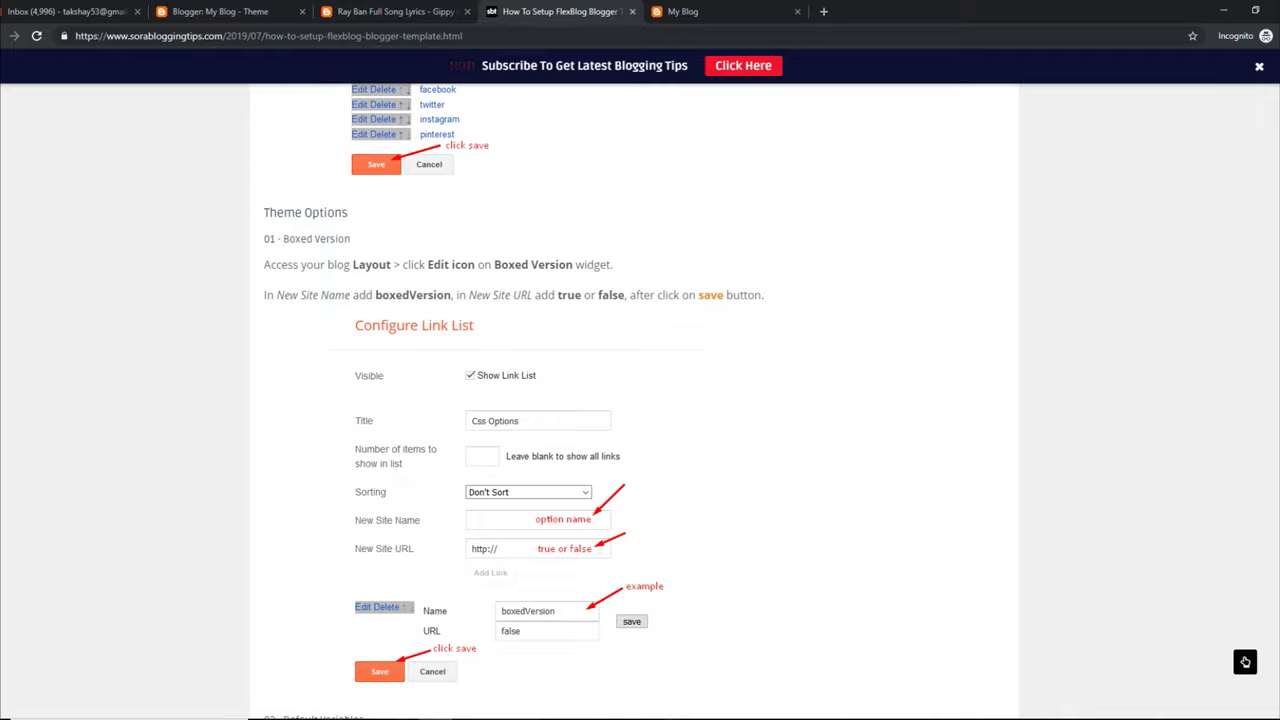
Step: Read the Default Variables instructions for posts per page, fixed sidebar, comments system and Disqus shortname in the setup documentation
scroll(640, 400, "down", 5)
scroll(640, 400, "up", 1)
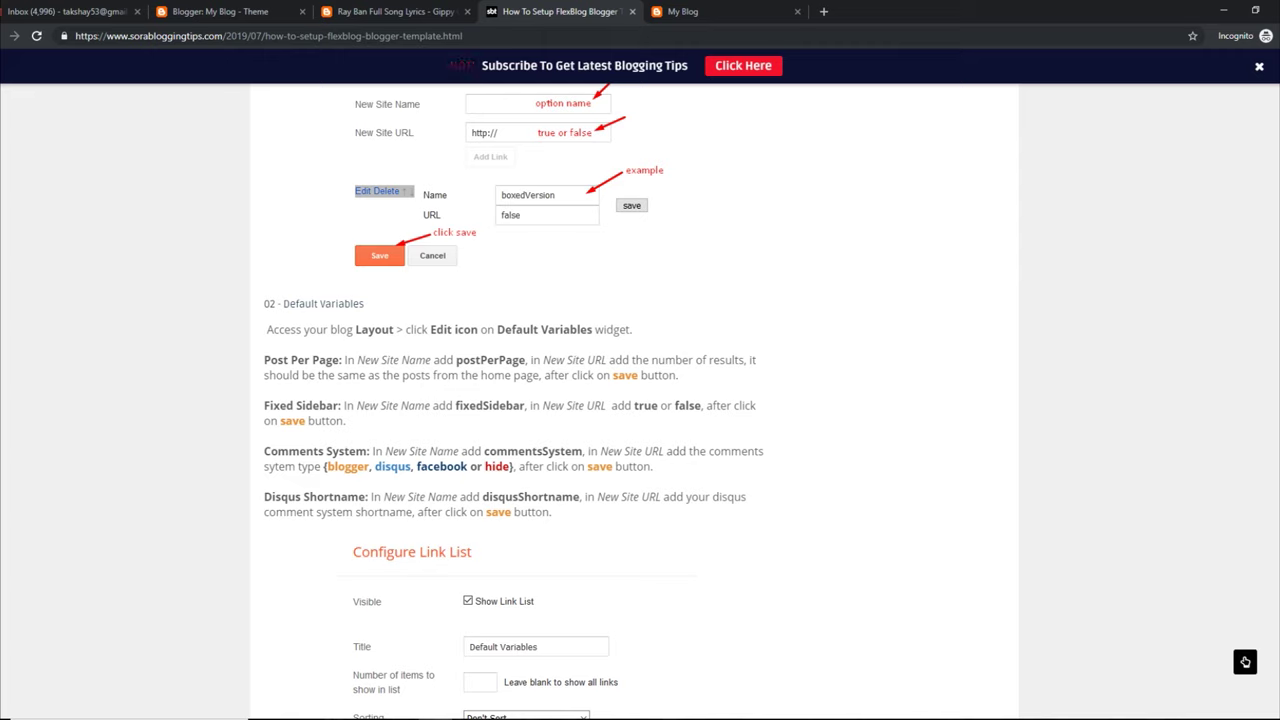
scroll(640, 400, "down", 2)
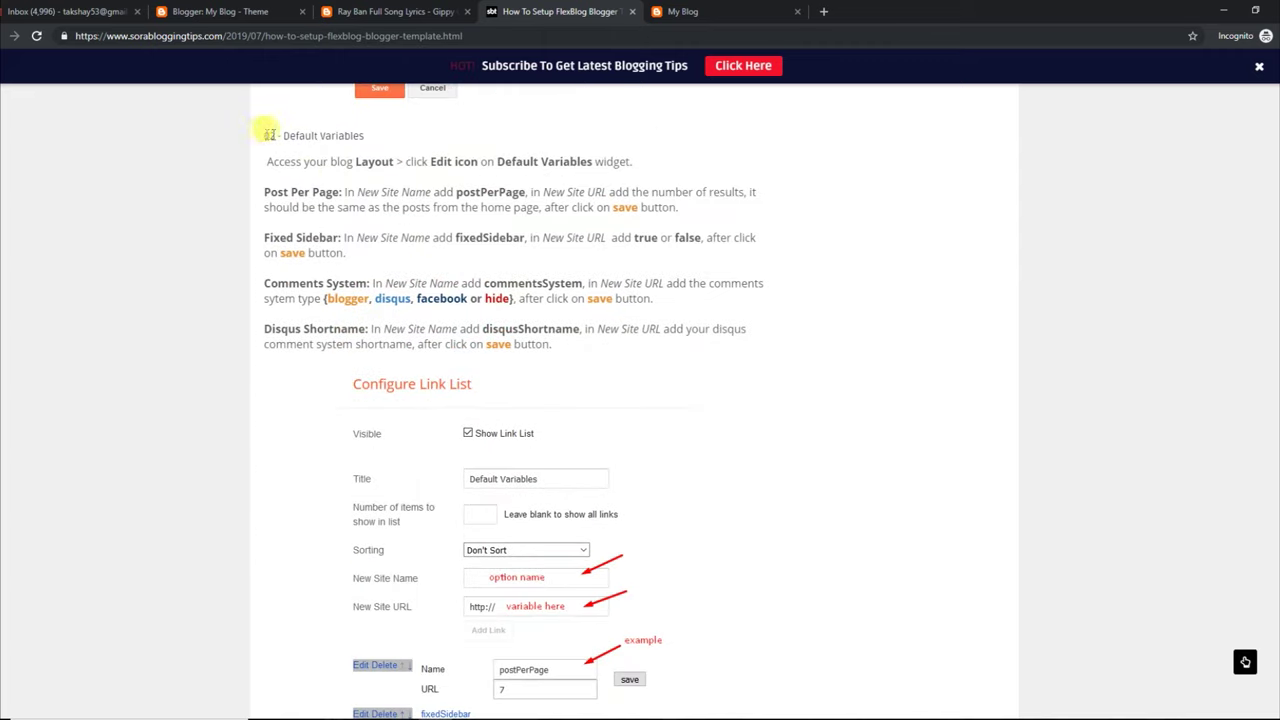
left_click_drag(266, 135, 364, 136)
left_click_drag(268, 161, 598, 170)
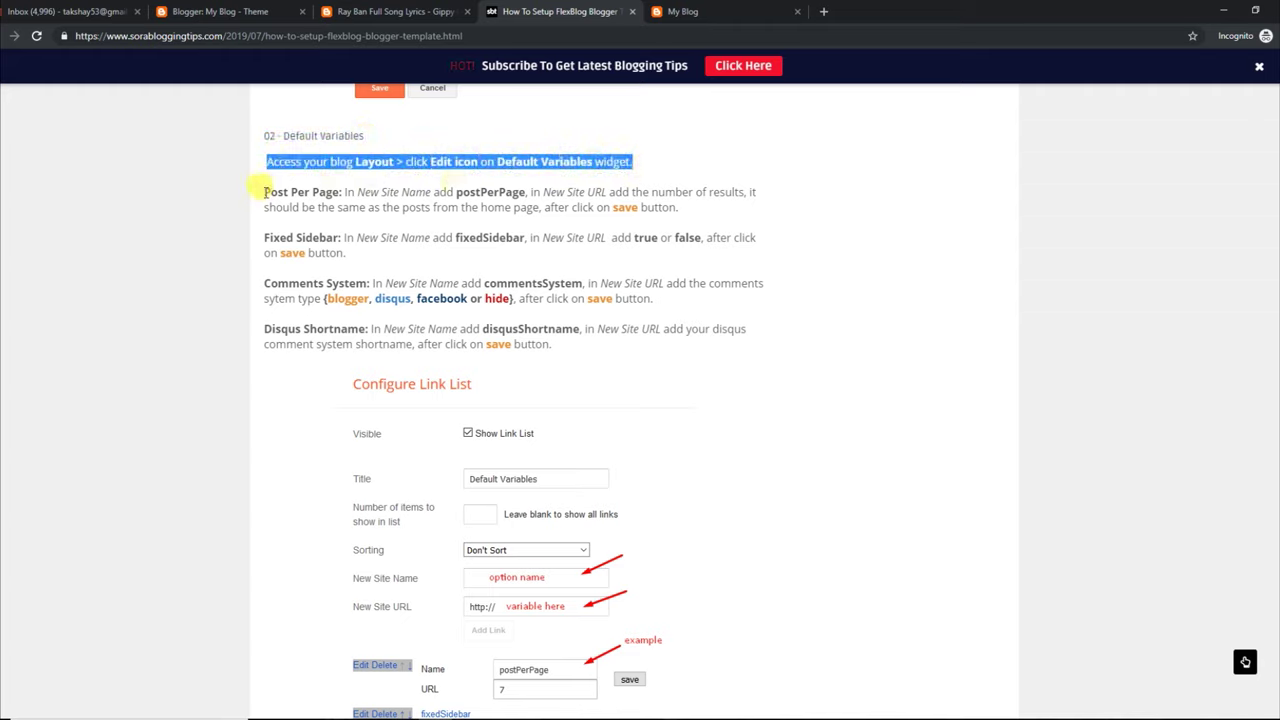
left_click_drag(264, 190, 772, 208)
left_click_drag(266, 234, 349, 252)
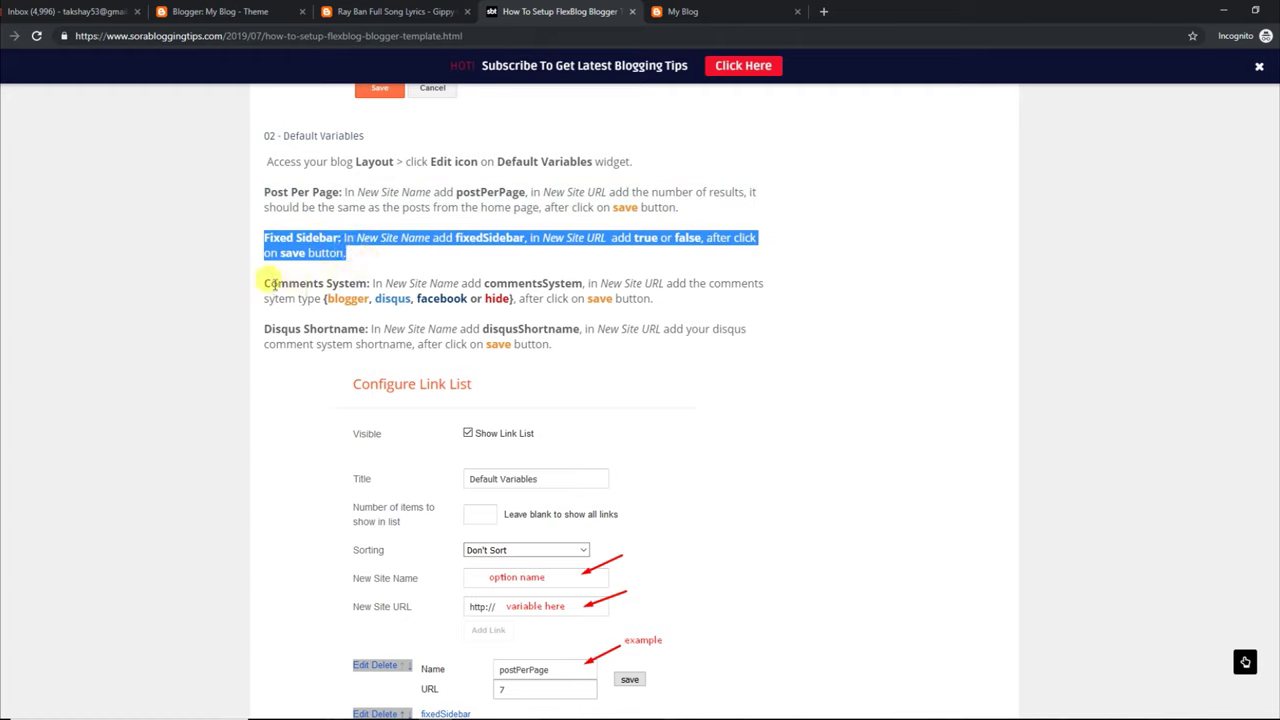
left_click_drag(266, 283, 681, 302)
left_click_drag(266, 328, 553, 346)
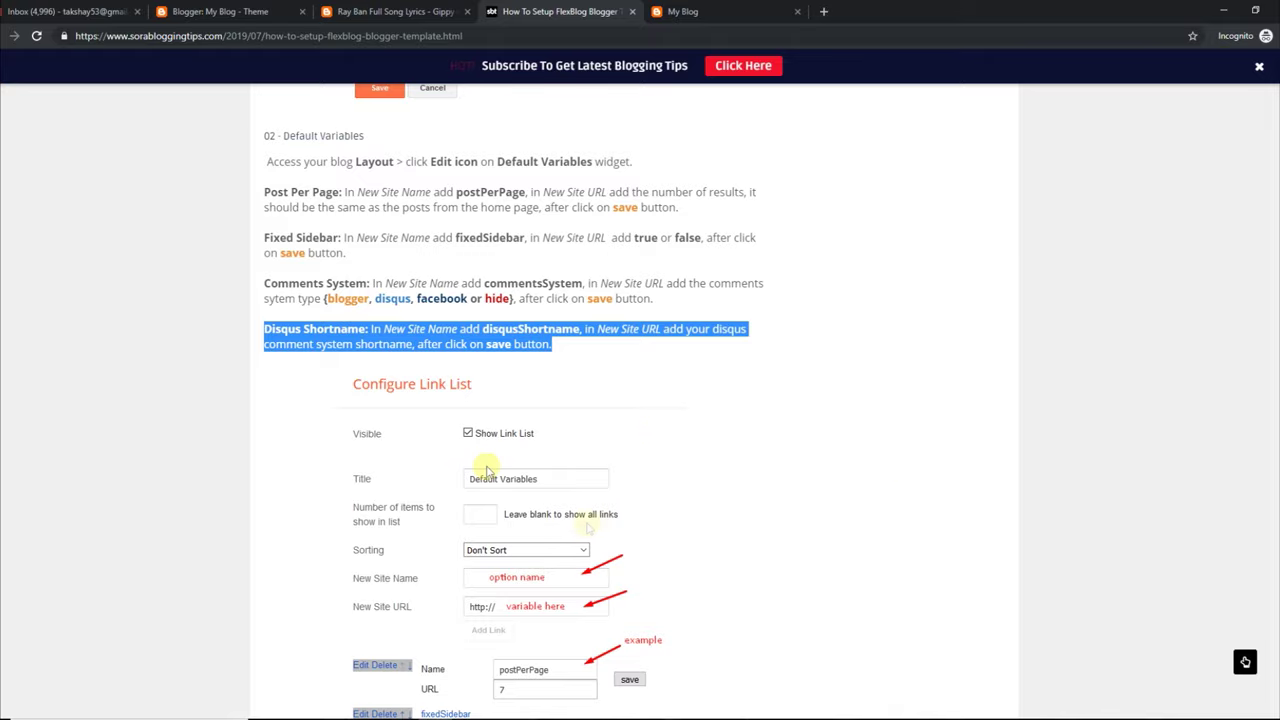
scroll(510, 400, "down", 10)
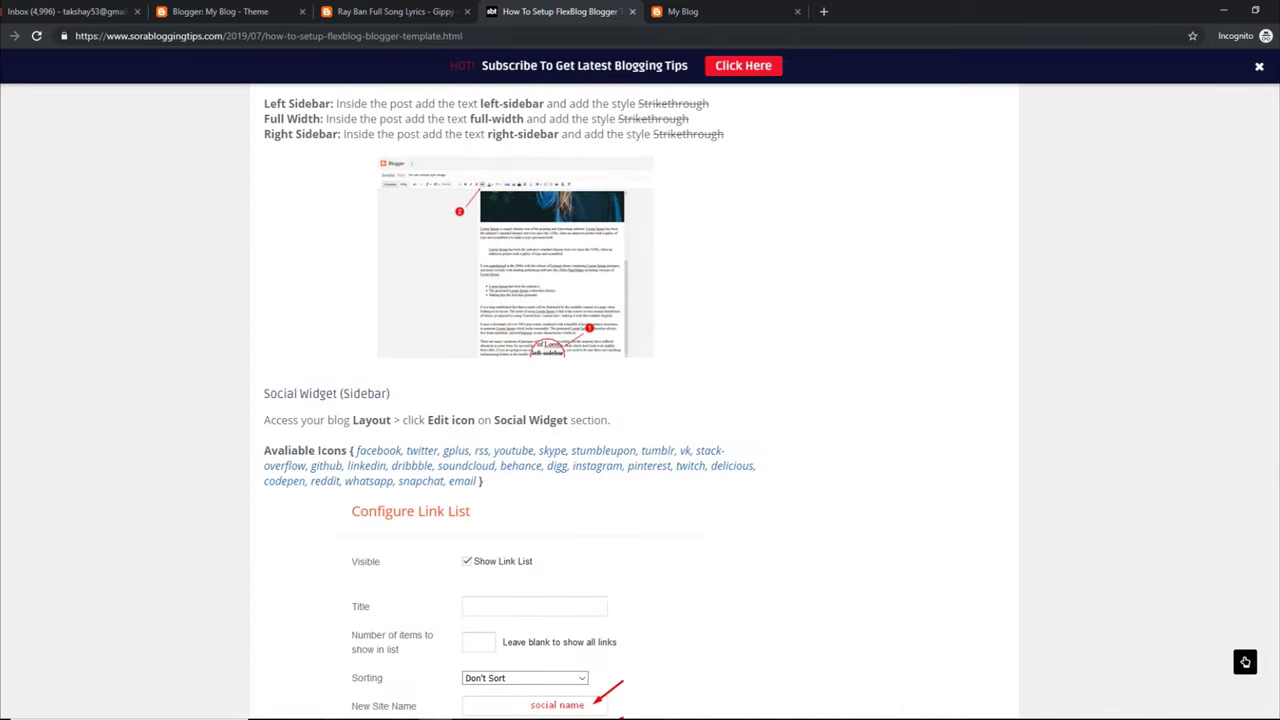
scroll(510, 400, "down", 4)
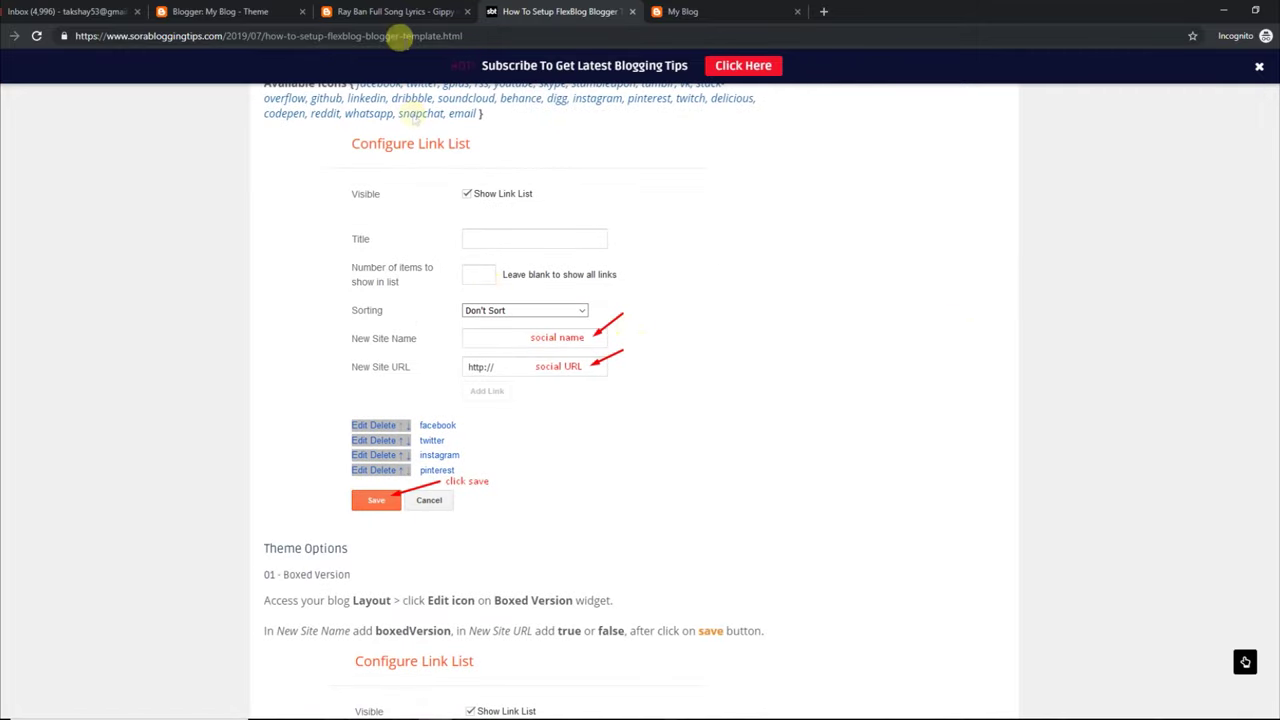
Step: Set the boxedVersion link's URL to true in the Boxed Version widget of the Blogger layout and save the widget
left_click(287, 9)
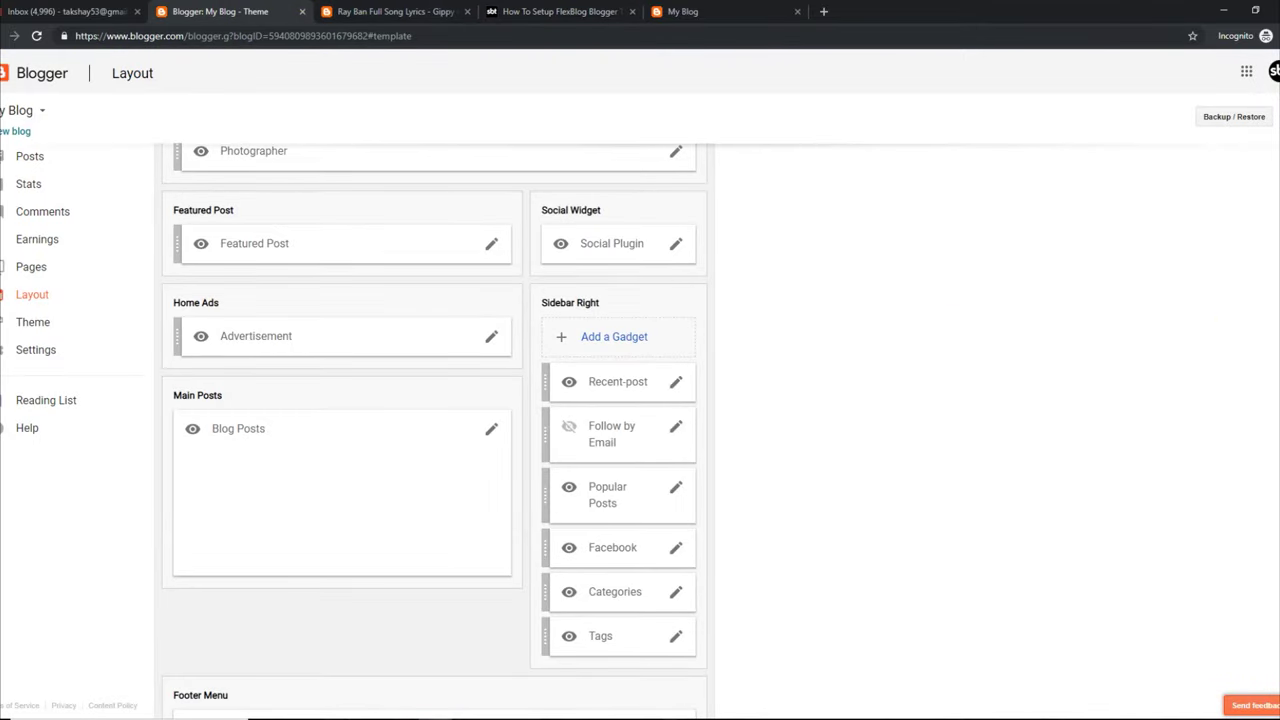
scroll(435, 430, "up", 5)
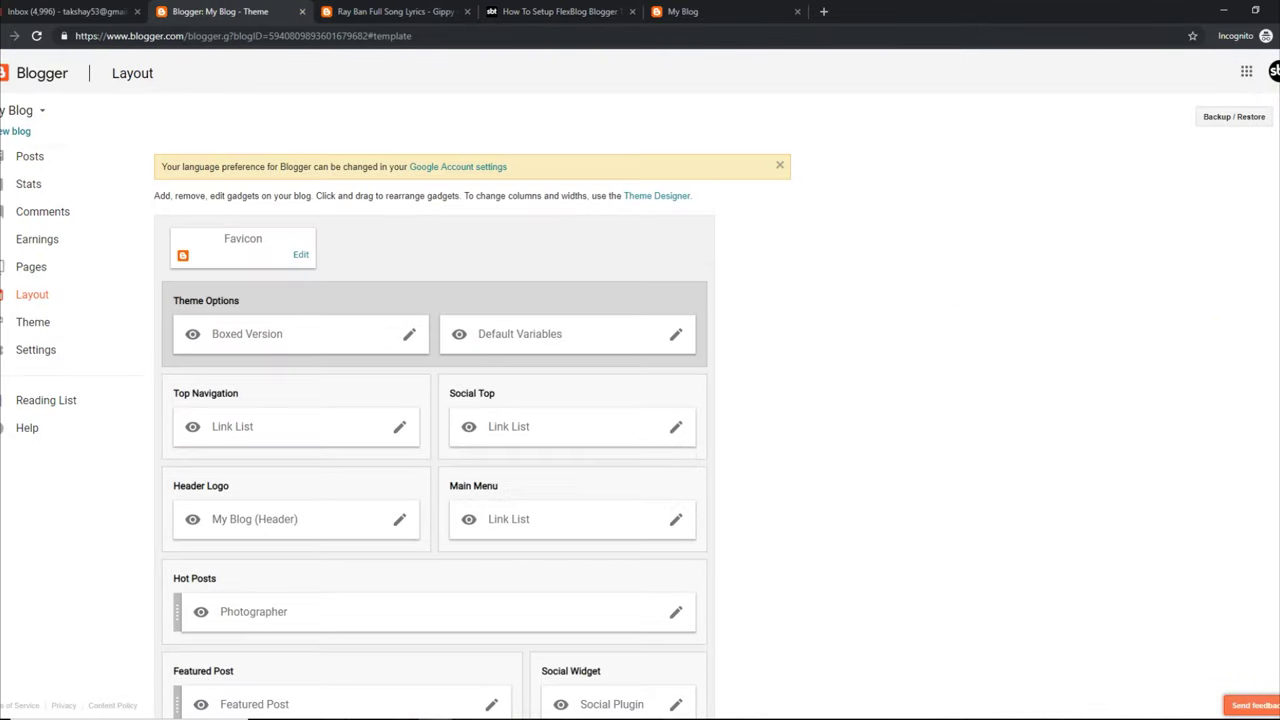
left_click(410, 338)
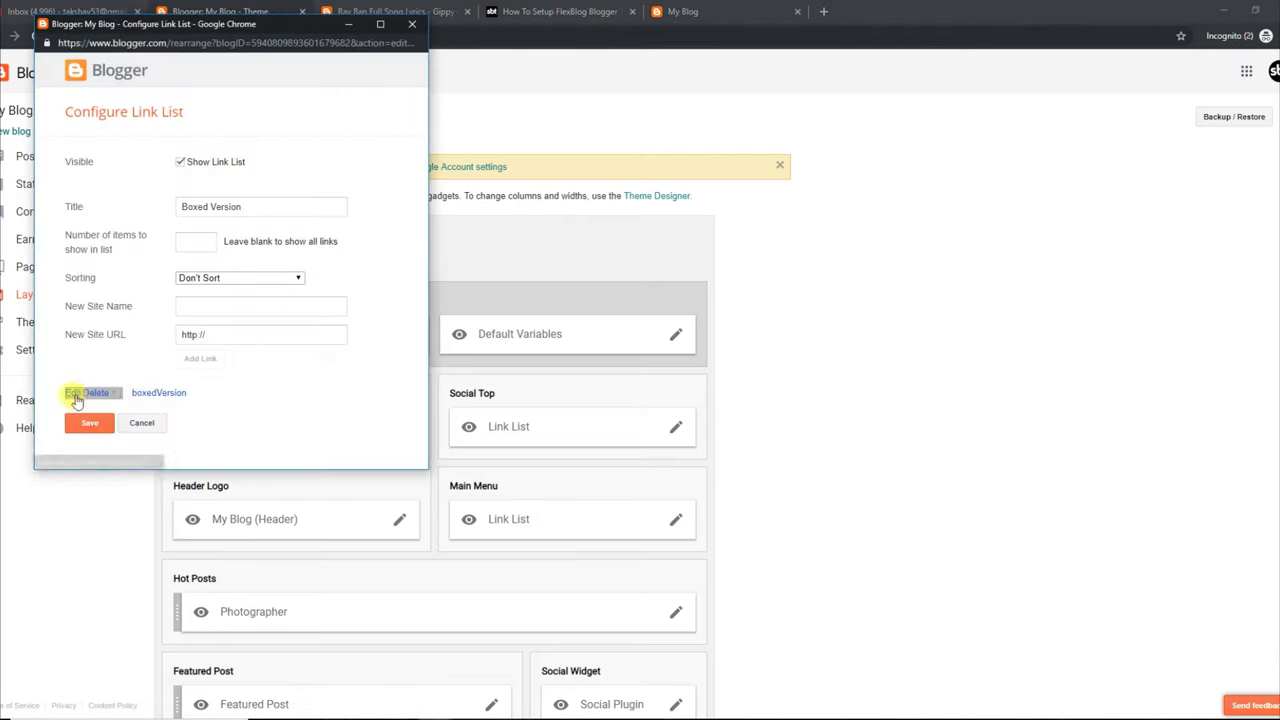
left_click(76, 396)
left_click(236, 416)
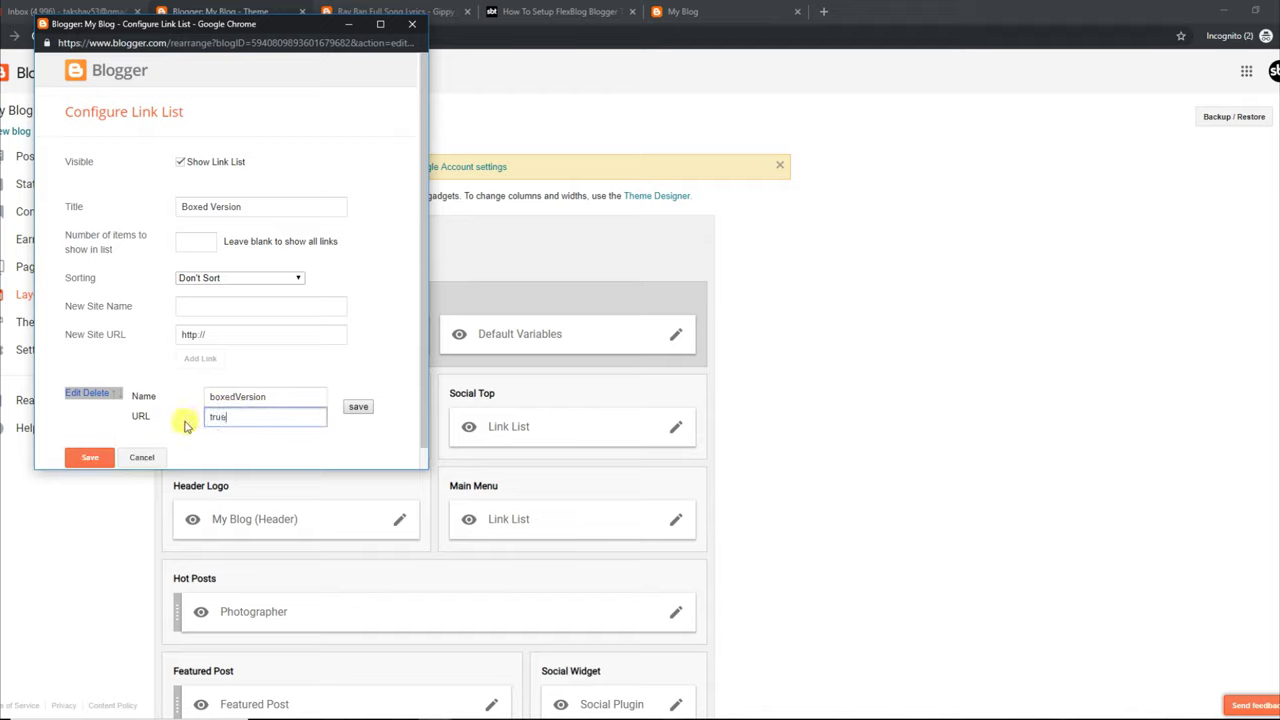
left_click(358, 406)
left_click(107, 428)
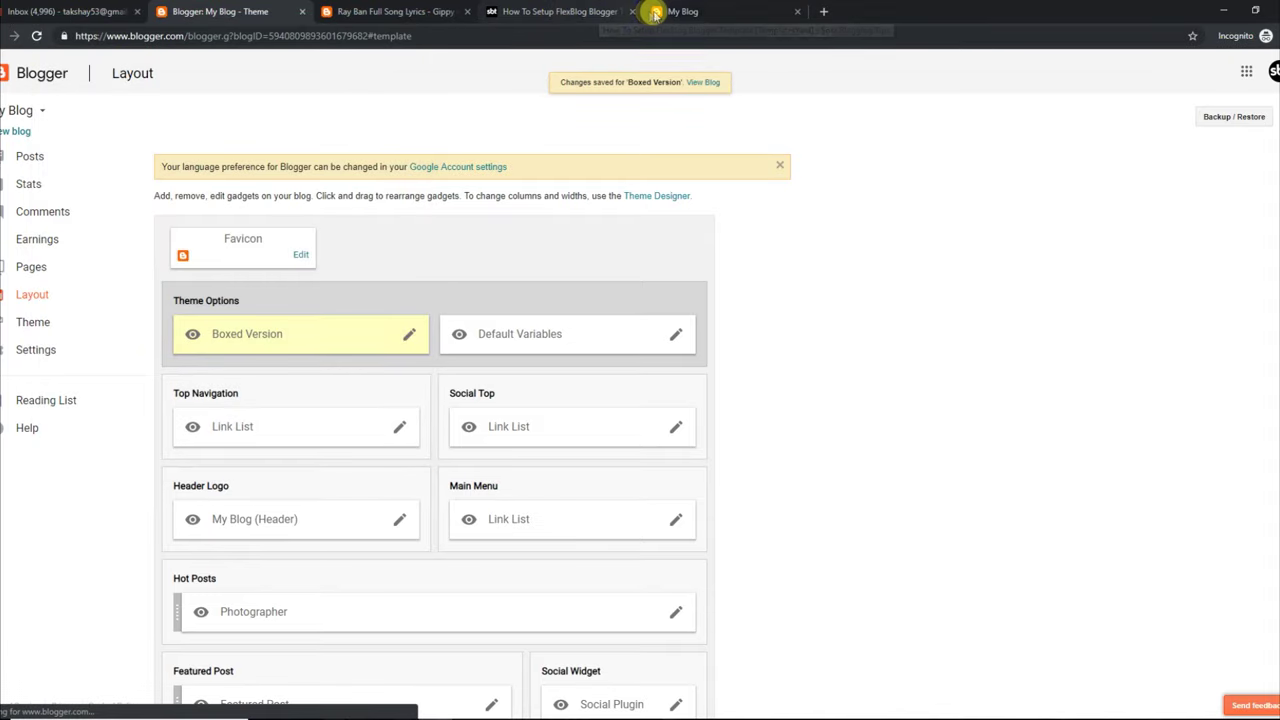
Step: Reload the live blog's home page and examine its boxed layout
left_click(655, 12)
scroll(400, 110, "down", 3)
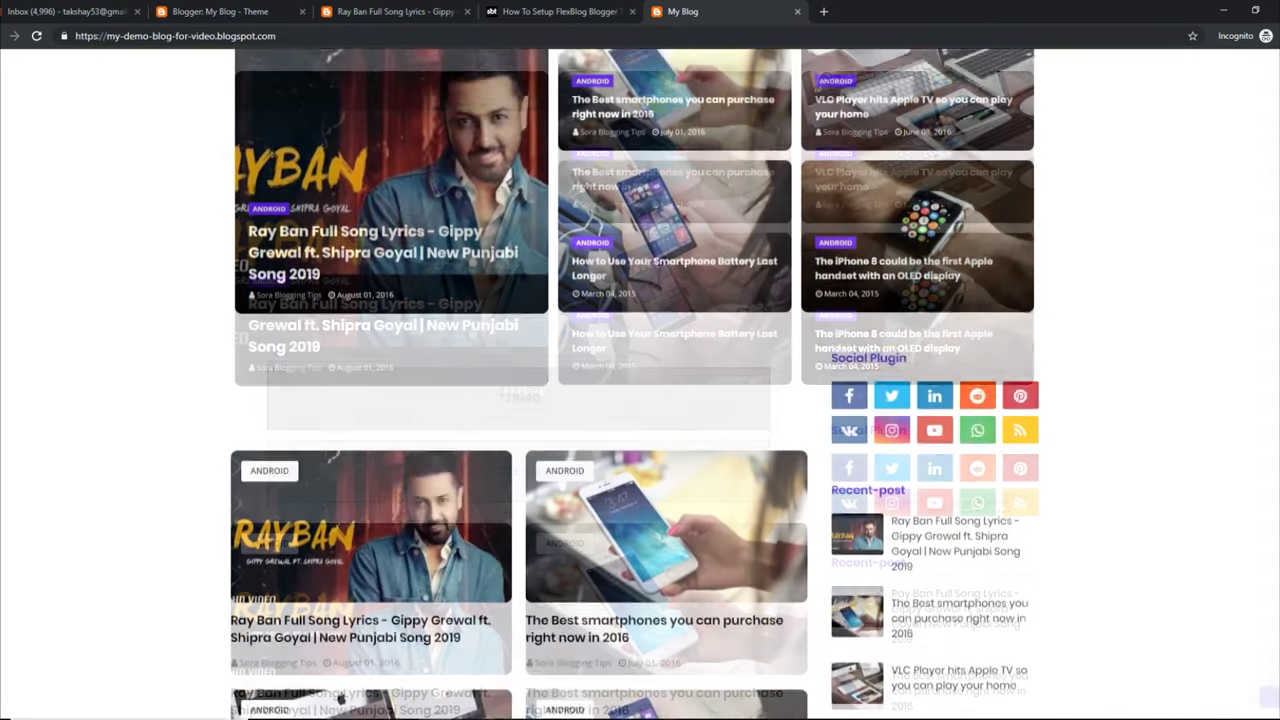
left_click(35, 37)
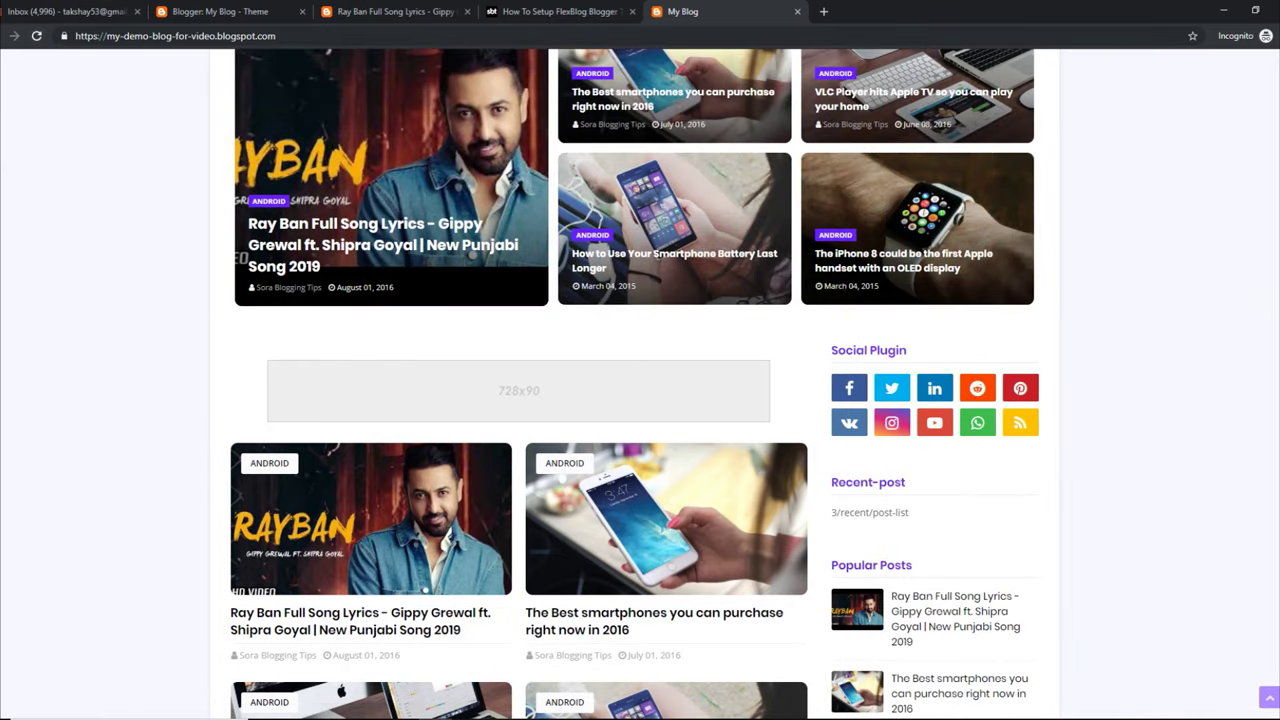
scroll(635, 380, "up", 2)
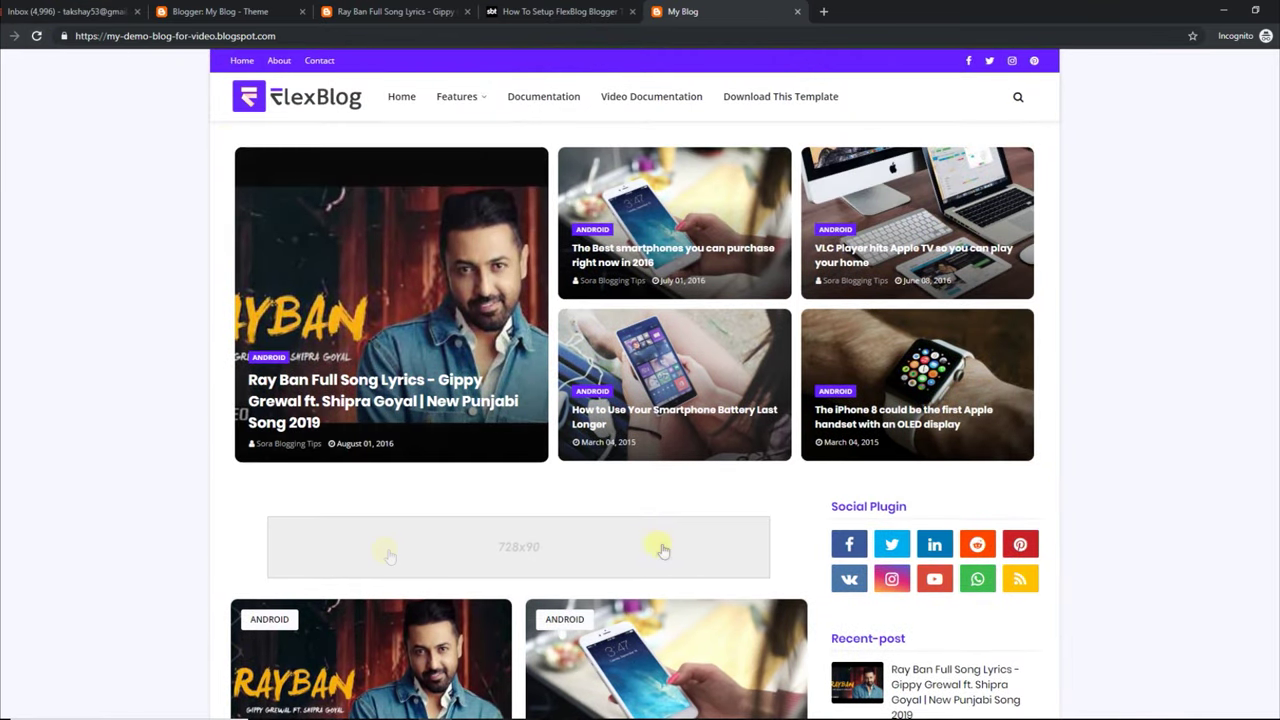
Step: Open the Default Variables widget in the Blogger layout and inspect the disqusShortname entry's value
left_click(268, 12)
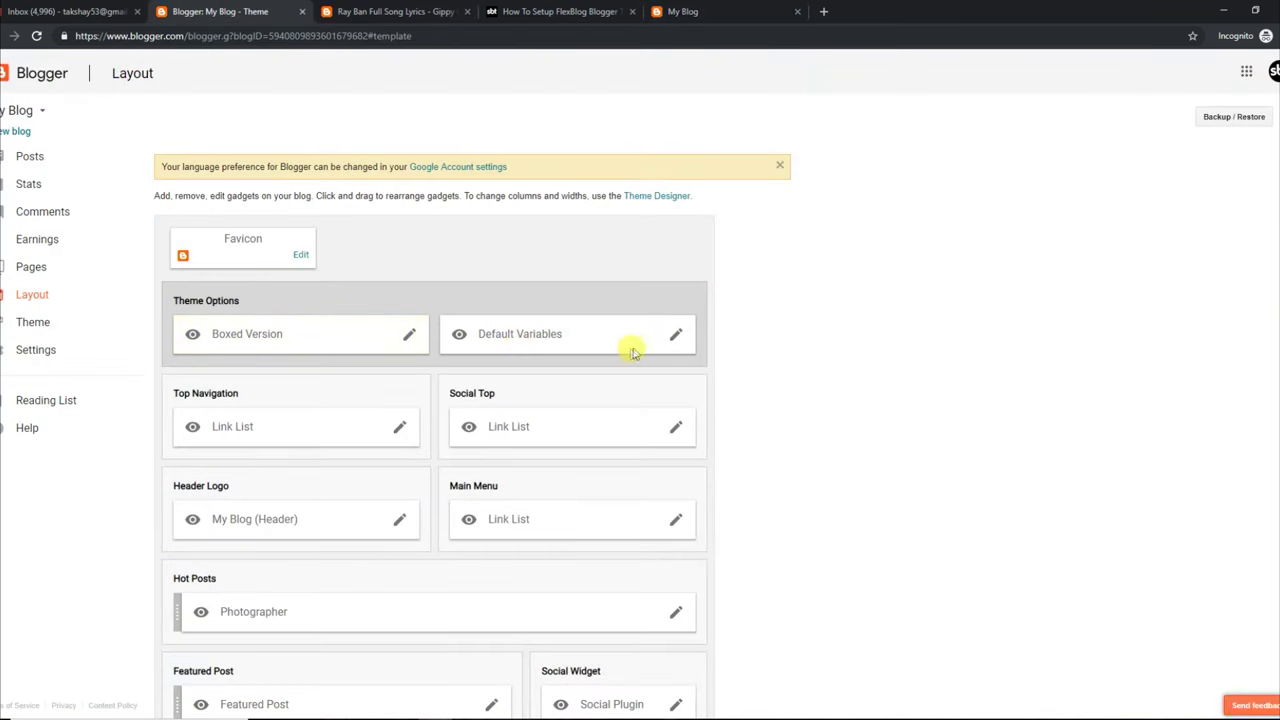
left_click(676, 335)
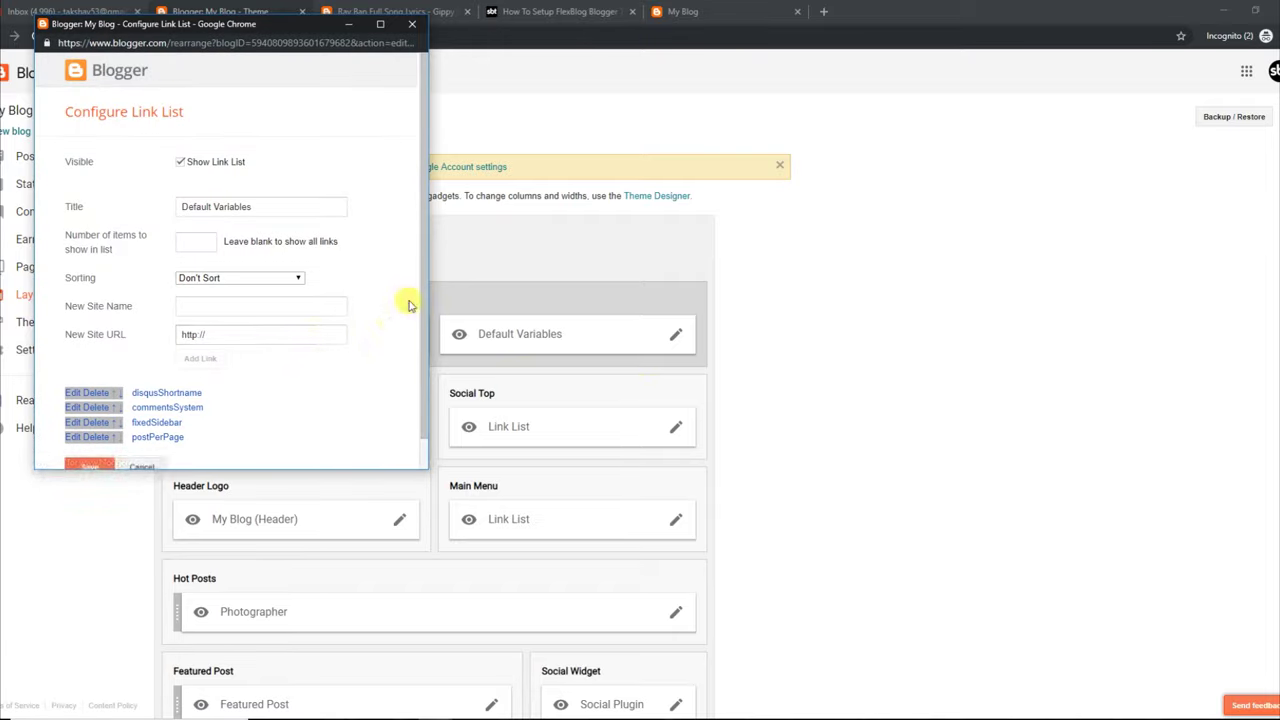
scroll(409, 305, "down", 1)
left_click(74, 361)
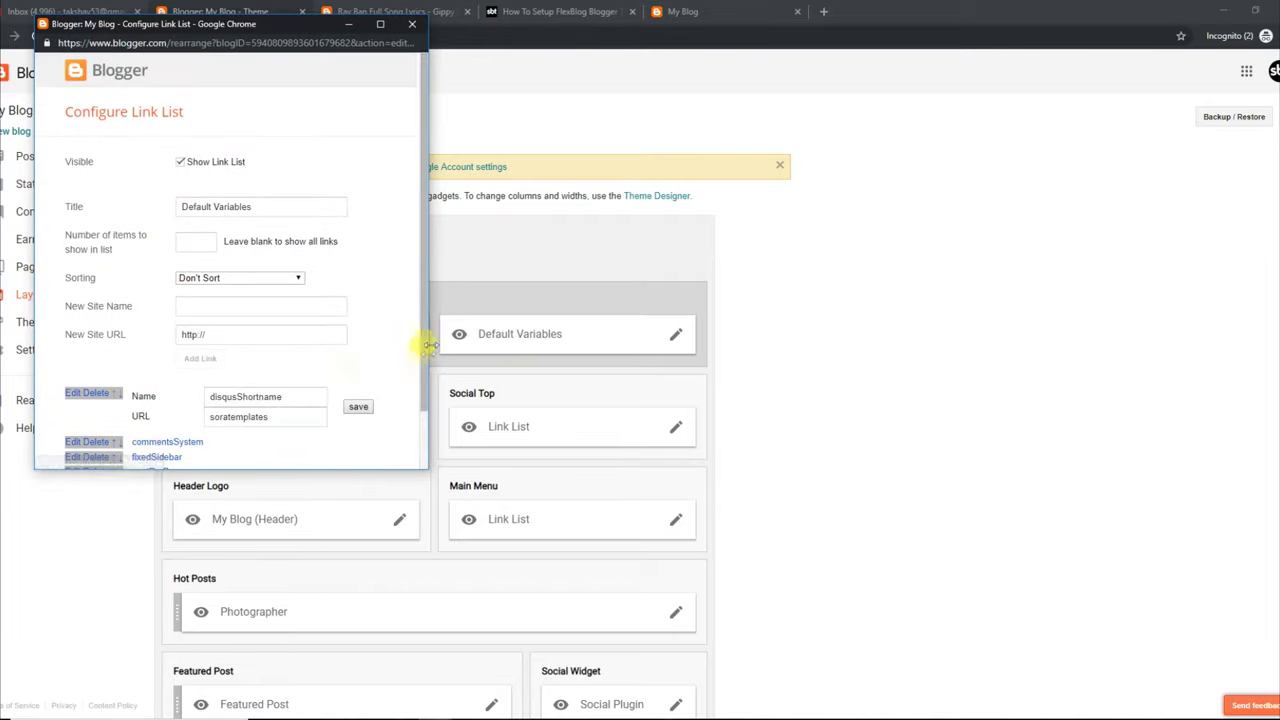
scroll(428, 345, "down", 1)
left_click_drag(294, 354, 200, 358)
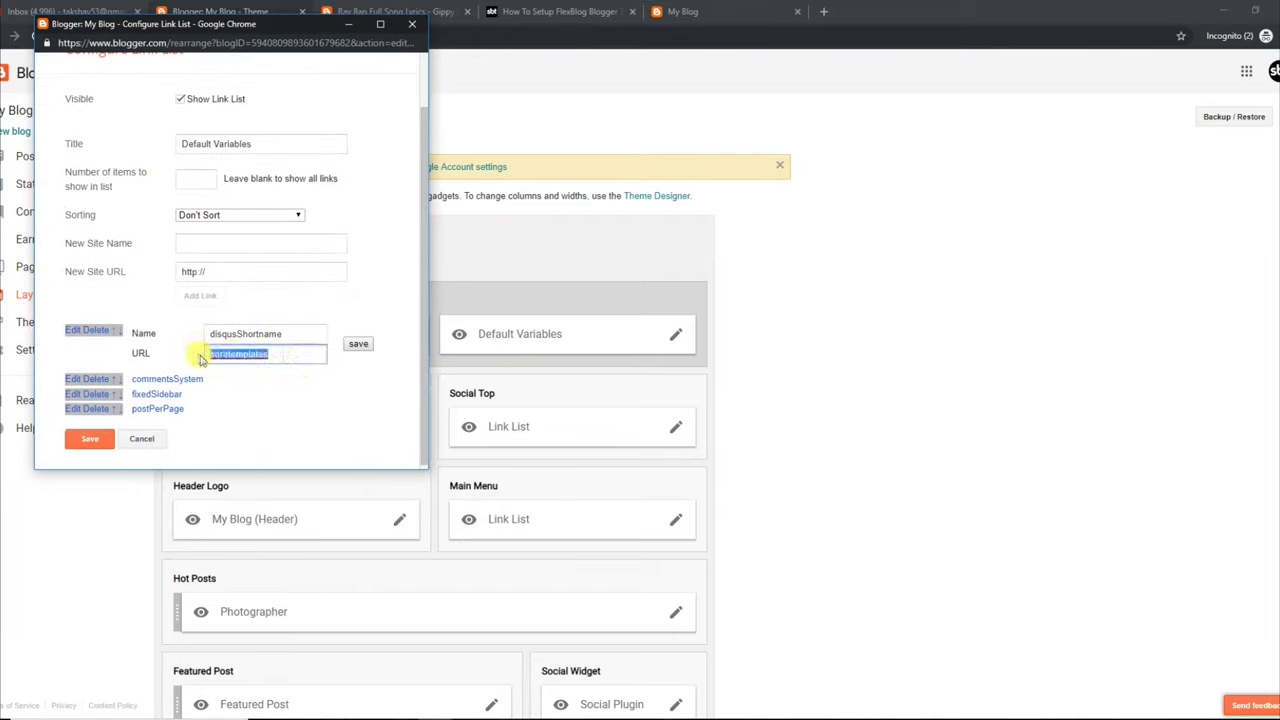
left_click(248, 392)
Step: Expand the commentsSystem and fixedSidebar entries of the Default Variables widget and inspect their values
left_click(75, 380)
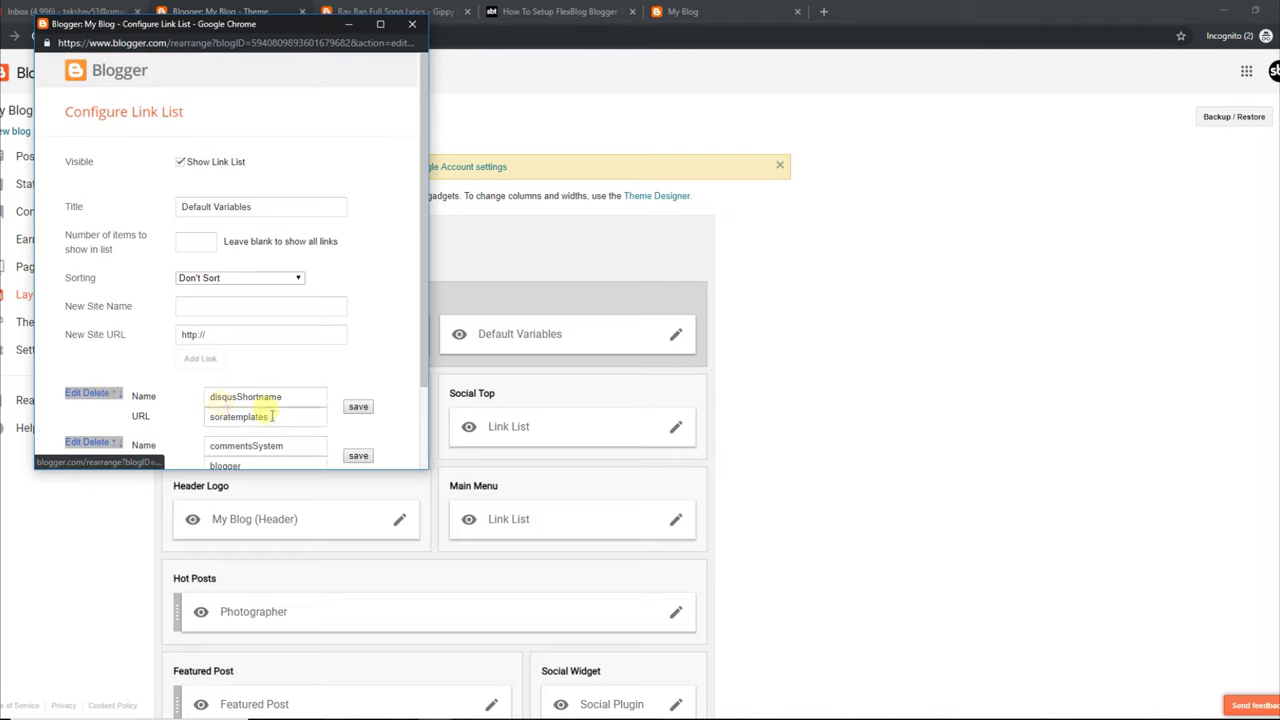
scroll(423, 400, "down", 1)
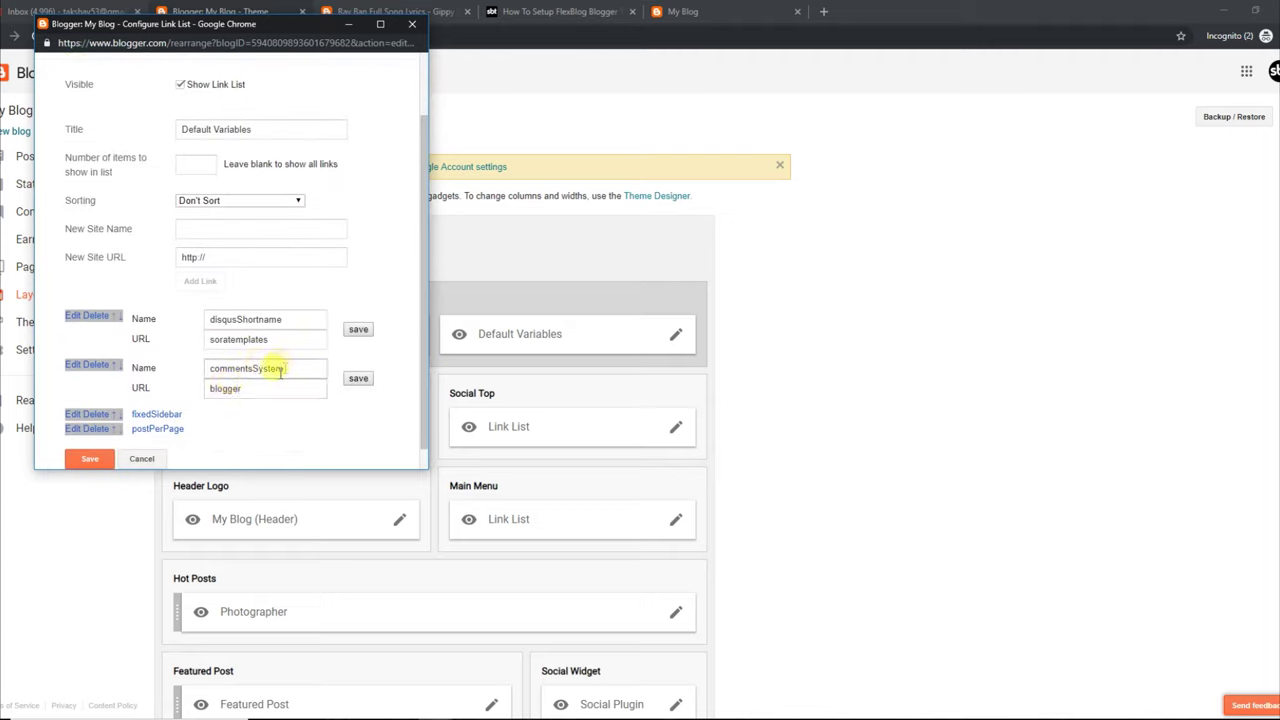
left_click_drag(243, 391, 199, 397)
left_click(80, 420)
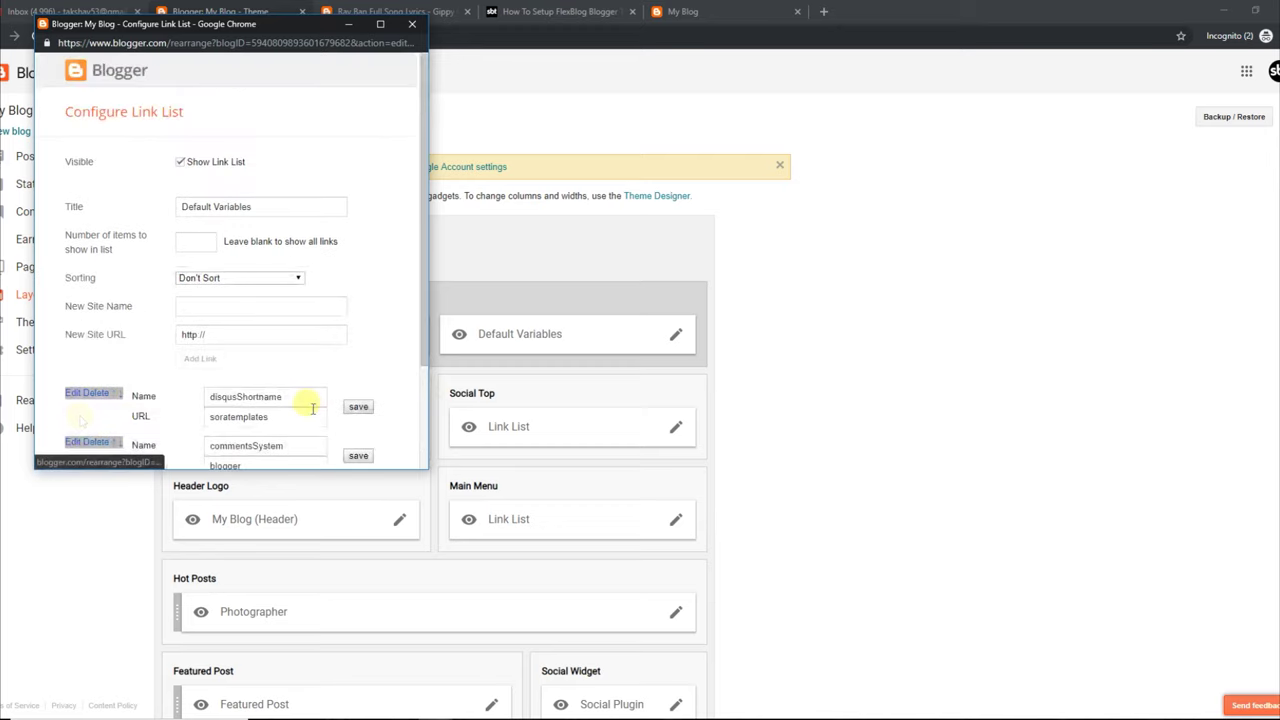
scroll(426, 330, "down", 2)
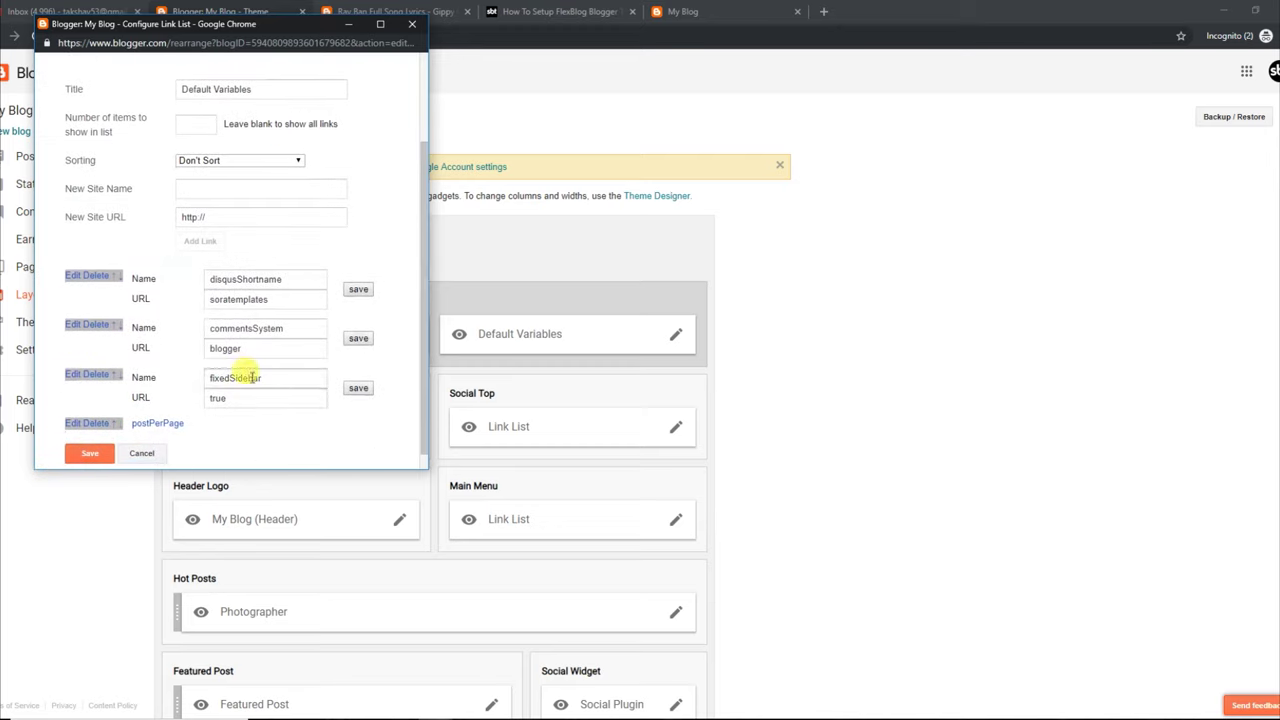
left_click_drag(248, 398, 205, 397)
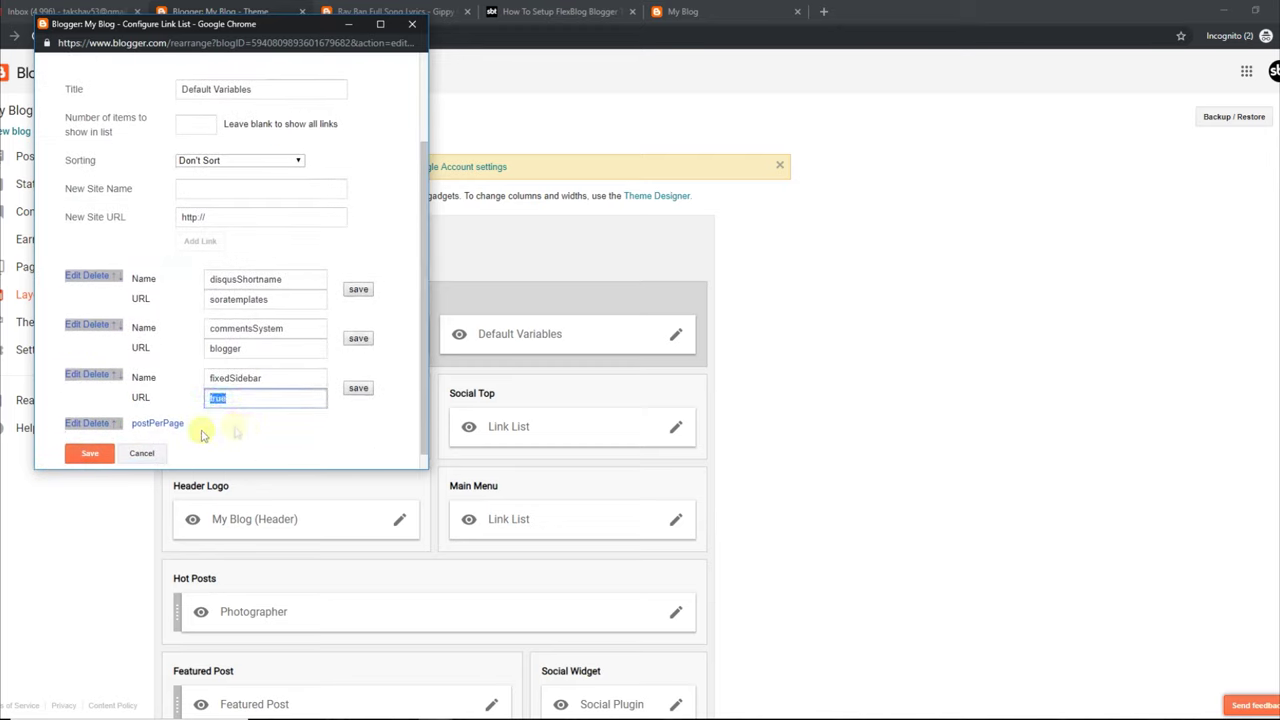
Step: Expand the postPerPage entry, save the Default Variables widget and reload the live blog
left_click(80, 426)
scroll(414, 314, "down", 3)
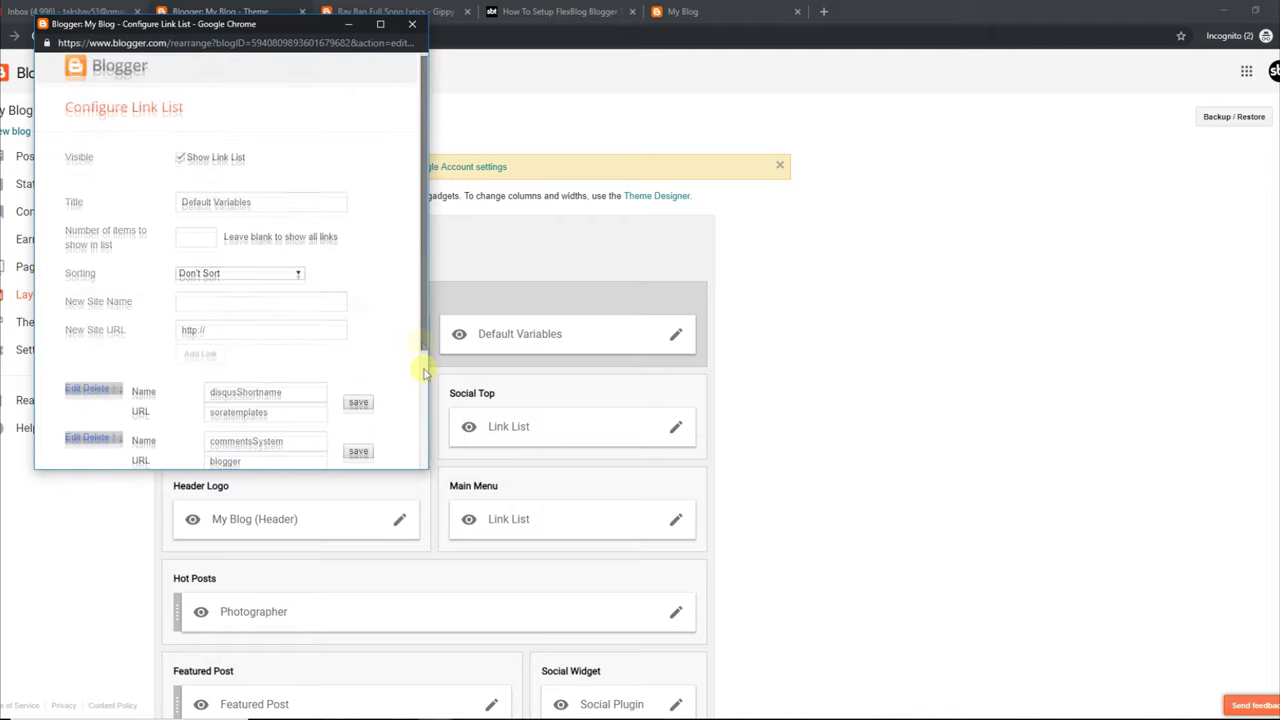
left_click(88, 453)
left_click(683, 11)
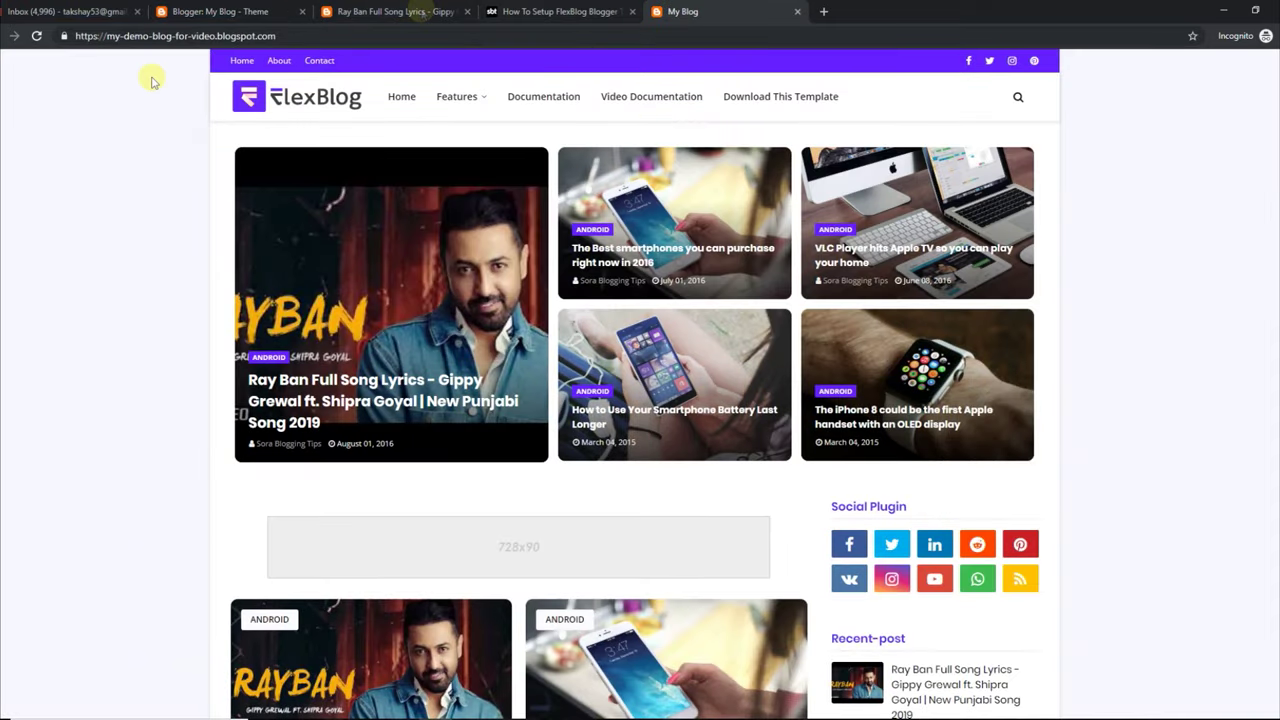
left_click(36, 36)
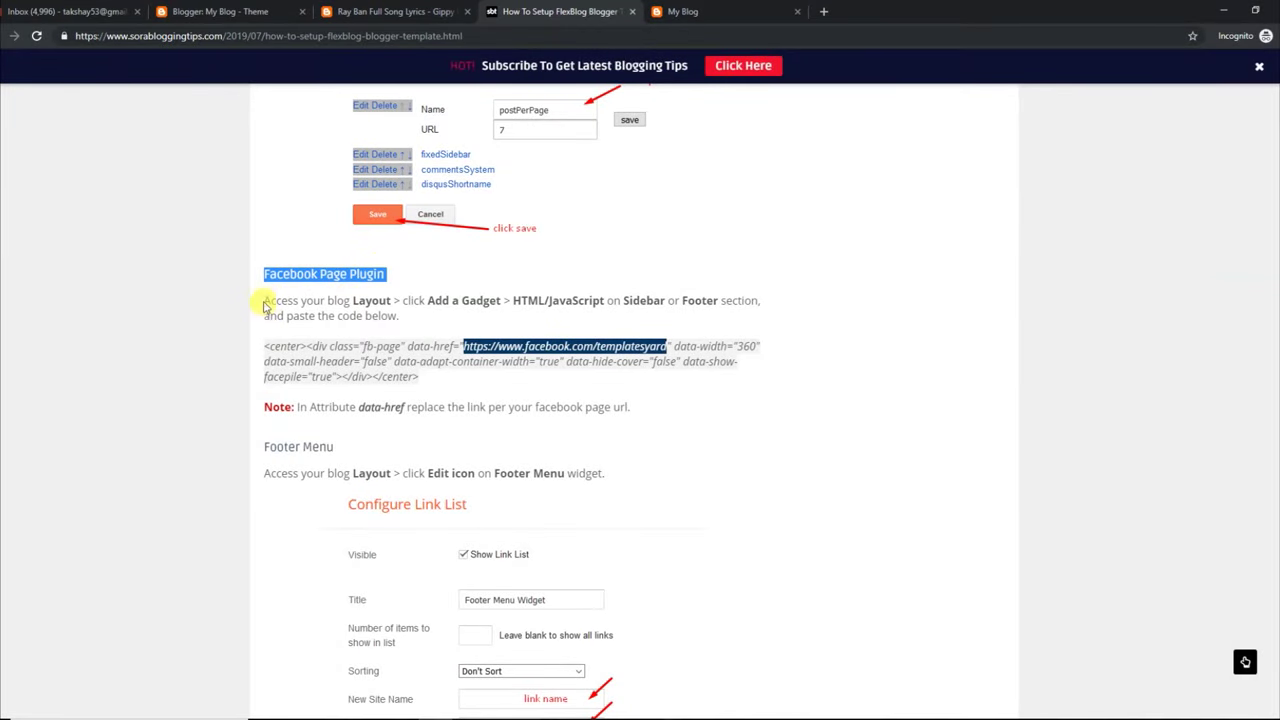
Step: Read the Facebook Page Plugin instructions and code in the documentation, and view the Facebook widget in the live blog's sidebar
left_click_drag(264, 302, 409, 314)
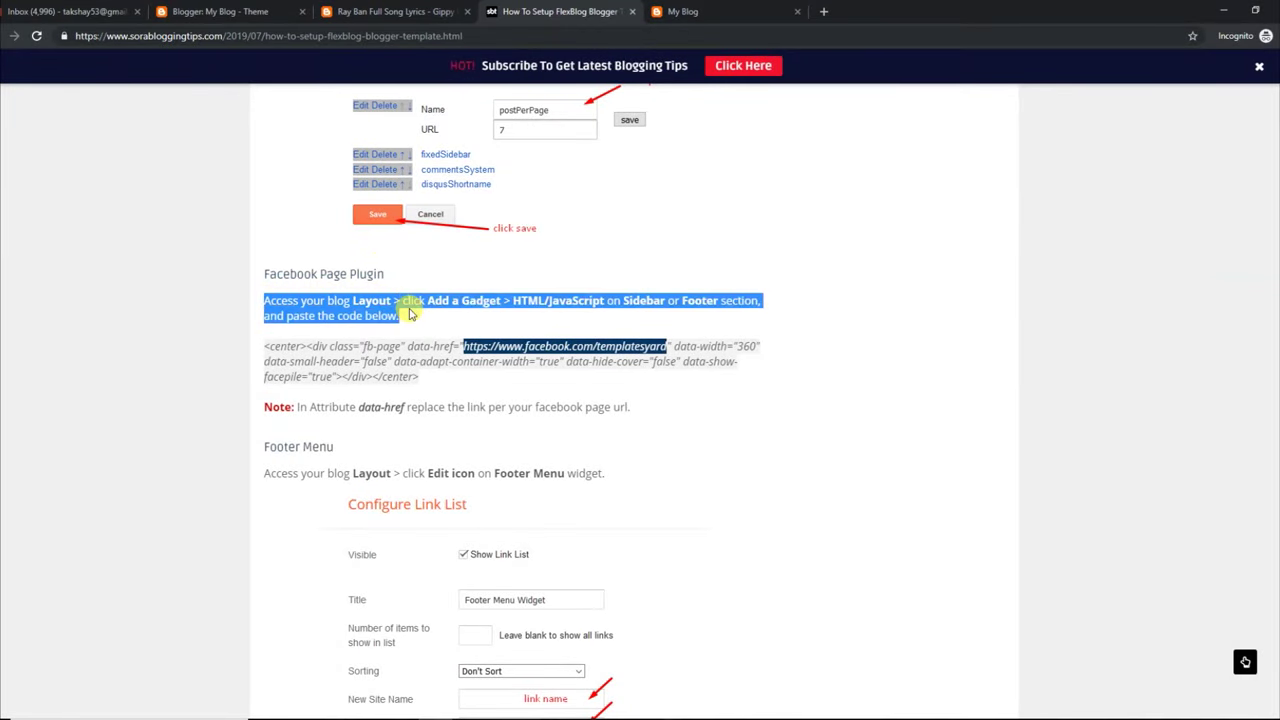
left_click_drag(265, 346, 430, 386)
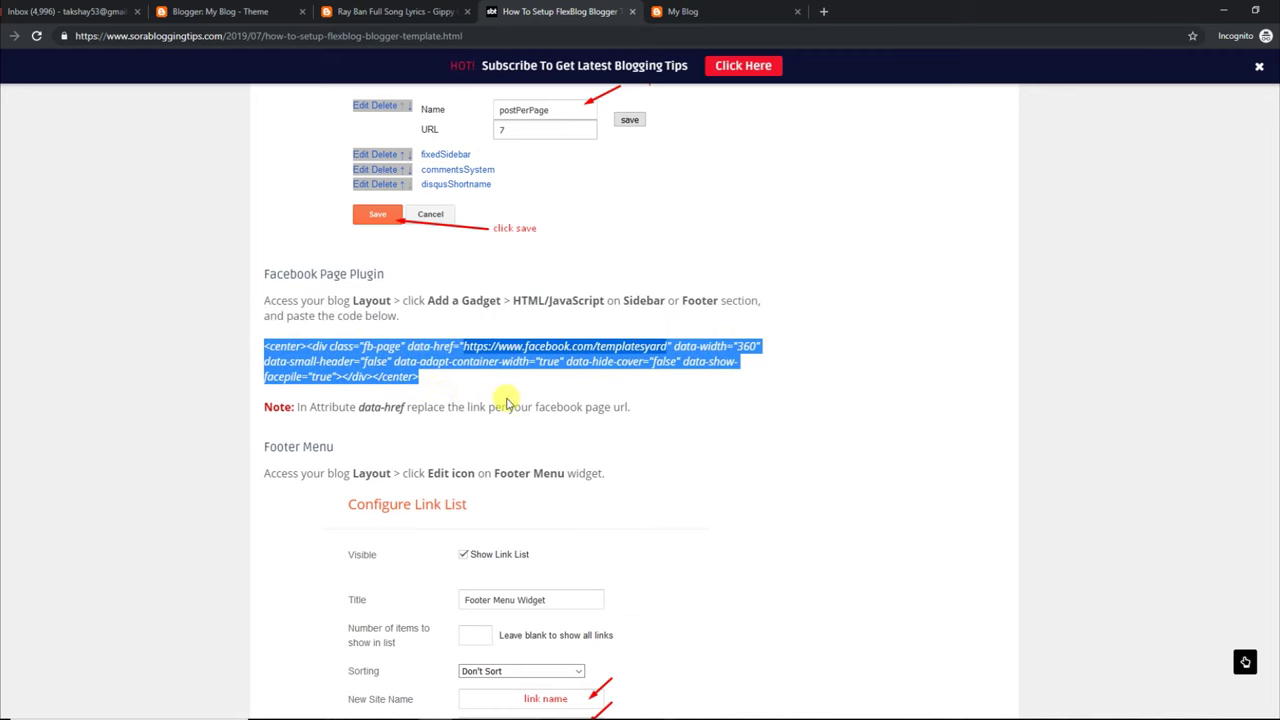
left_click(268, 11)
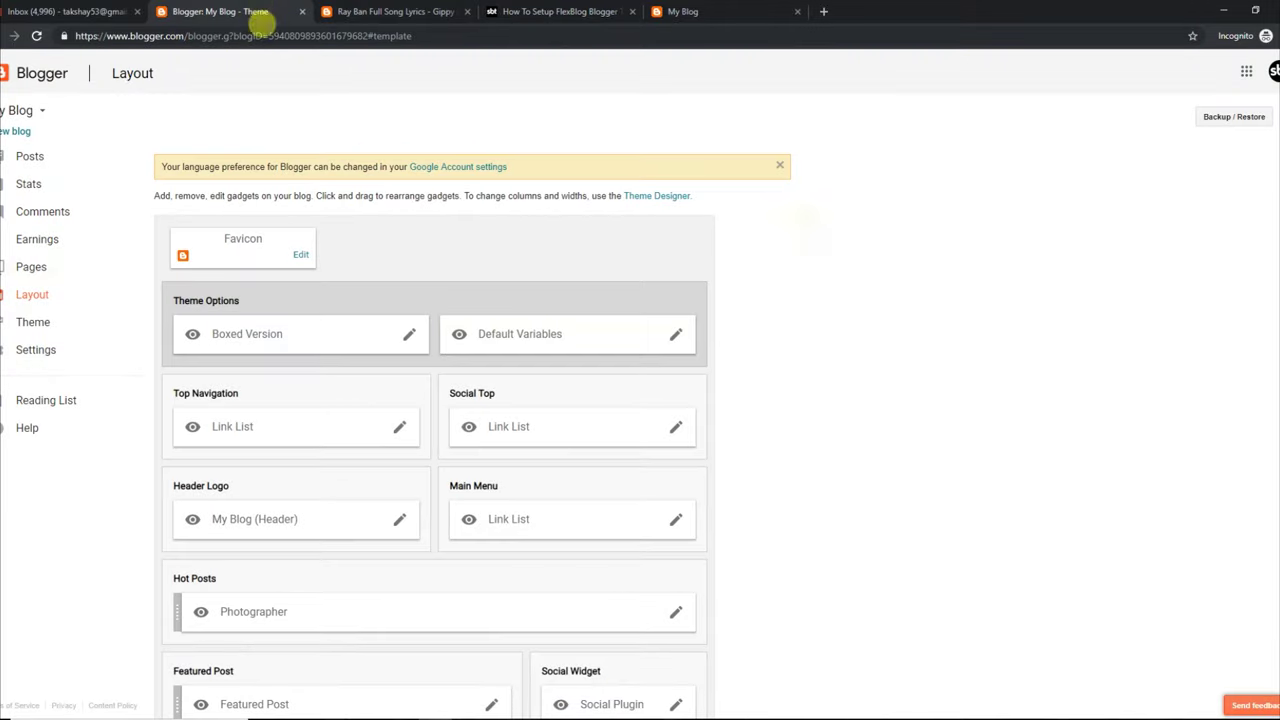
left_click(714, 10)
scroll(1000, 580, "down", 7)
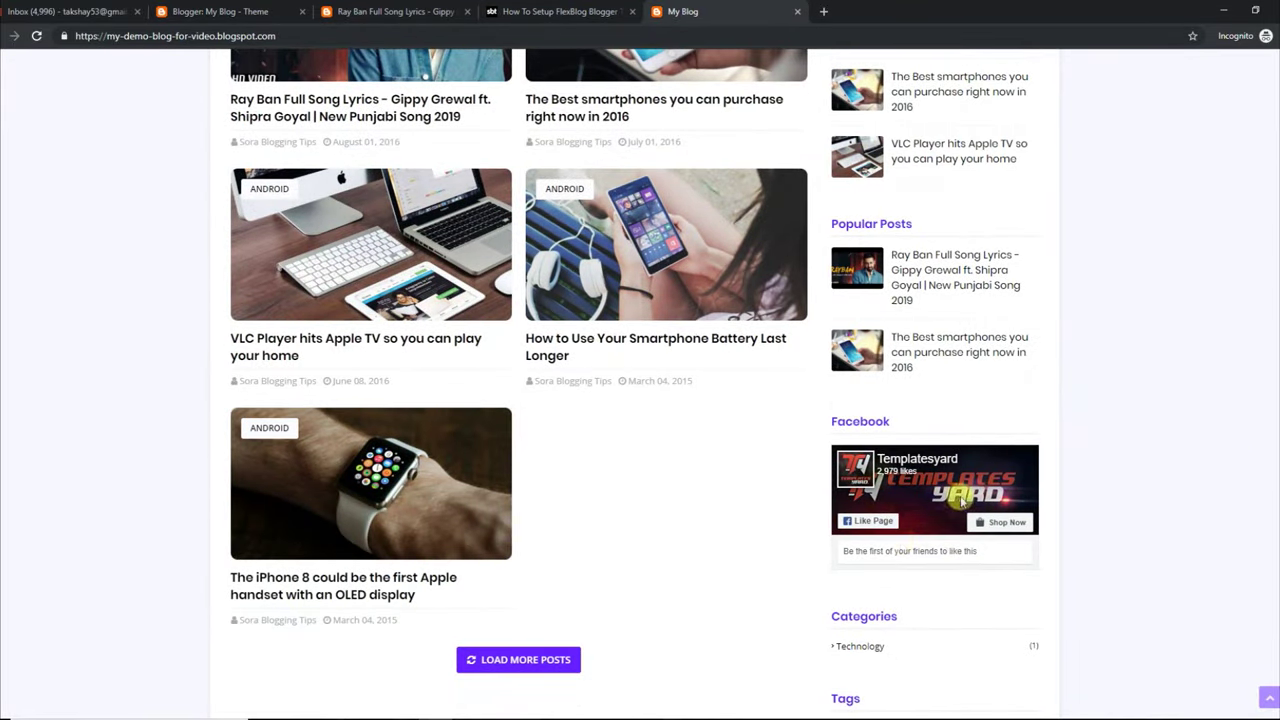
Step: Open the Facebook gadget of the right sidebar in the Blogger layout, check the page name in its data-href link and save it
left_click(203, 8)
scroll(1082, 408, "down", 5)
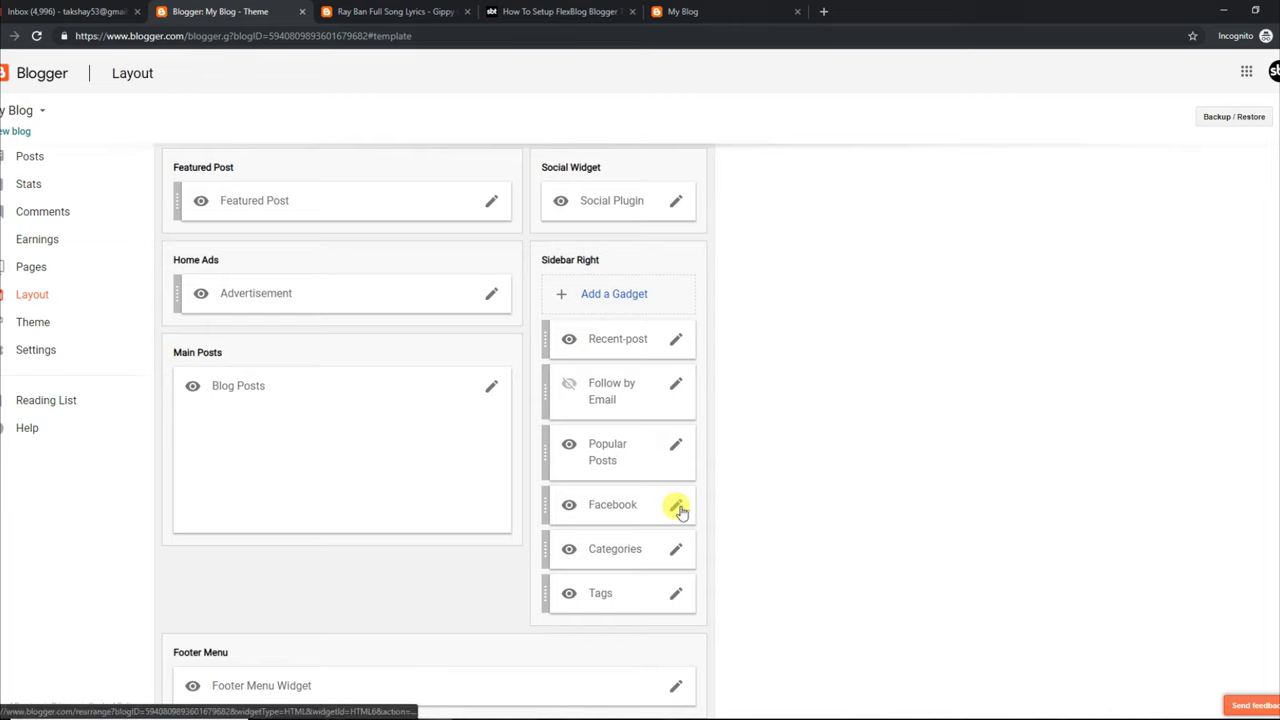
left_click(677, 505)
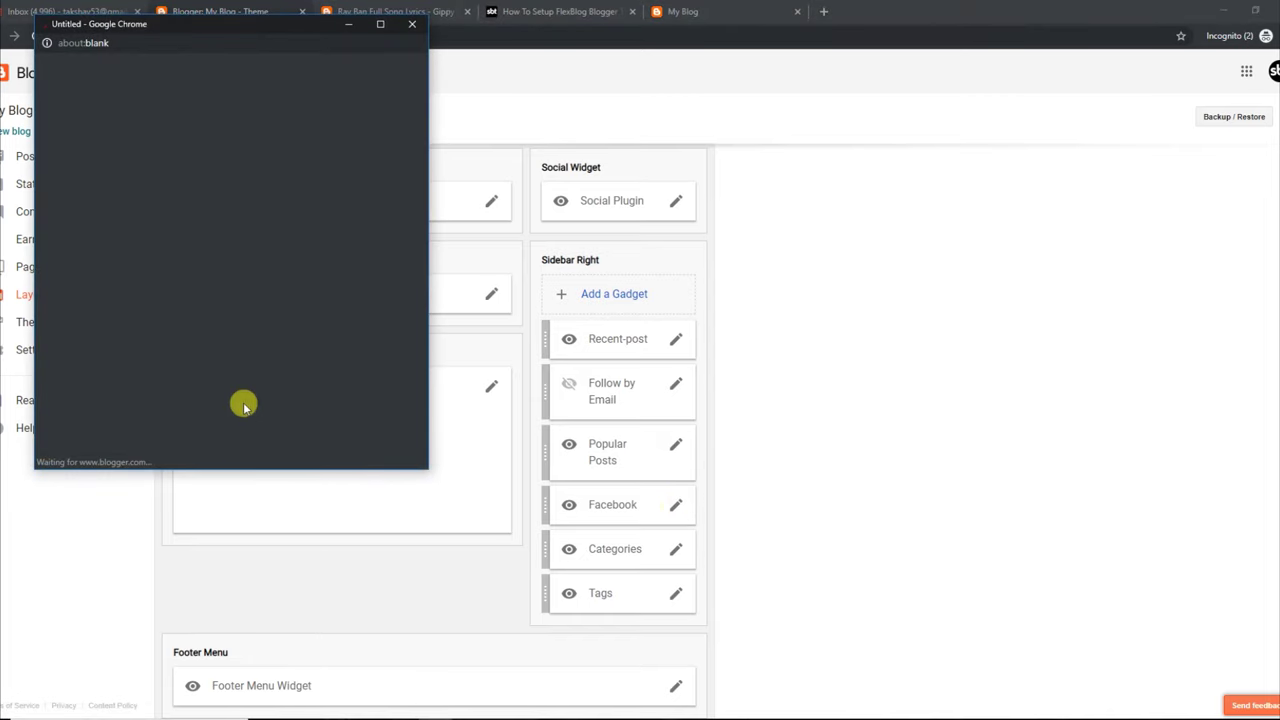
left_click_drag(290, 269, 245, 269)
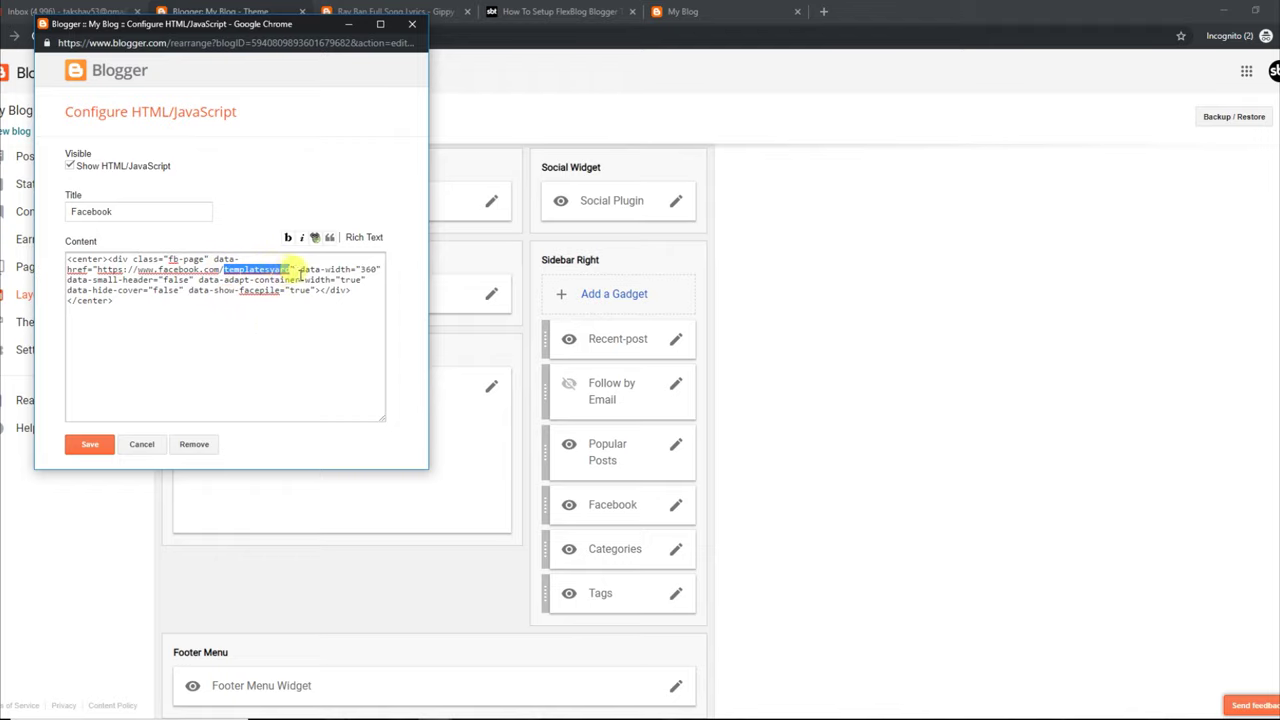
left_click(145, 404)
left_click(90, 446)
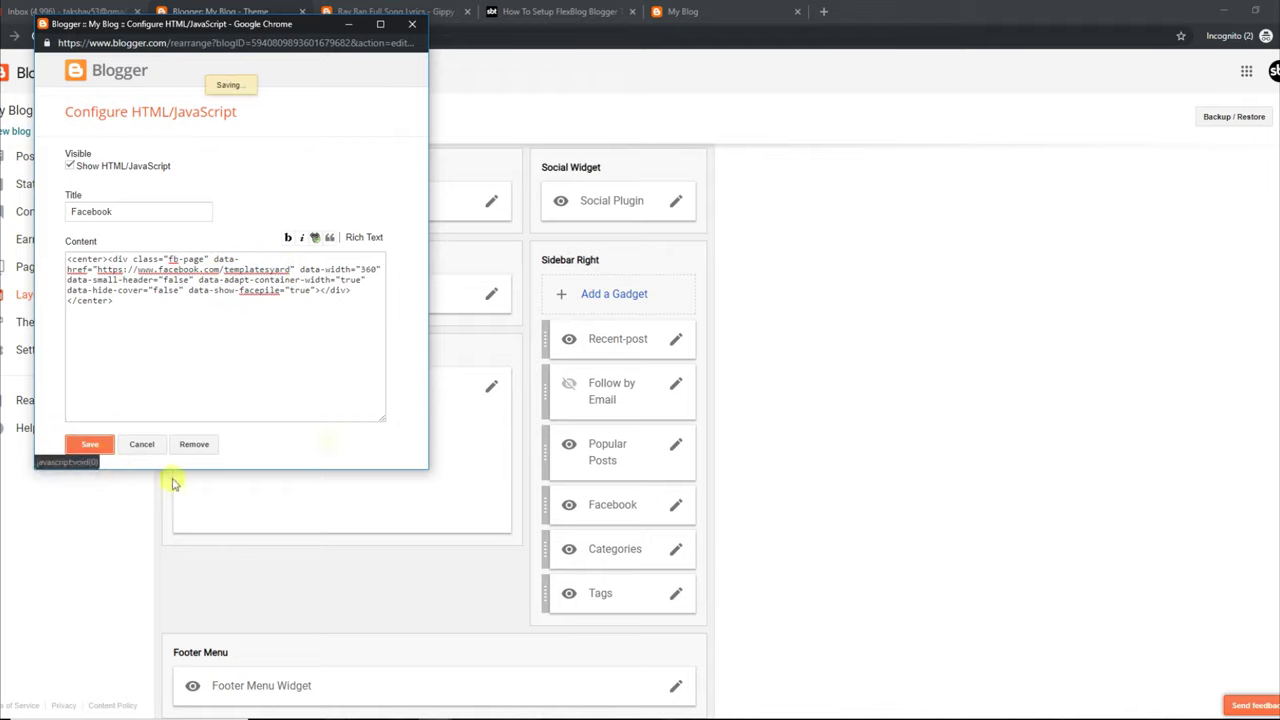
Step: Reload the live blog and read the documentation's Customizing Your Template section on changing the background and applying pre-defined colors
left_click(690, 12)
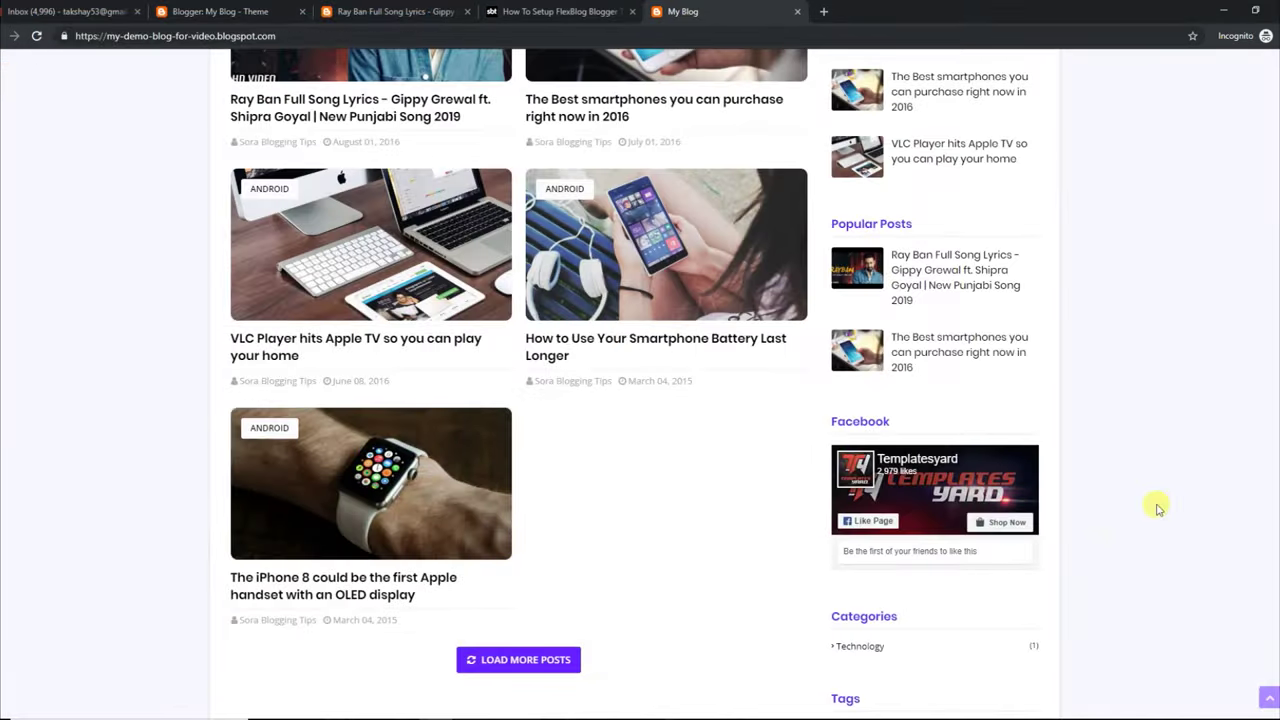
left_click(35, 37)
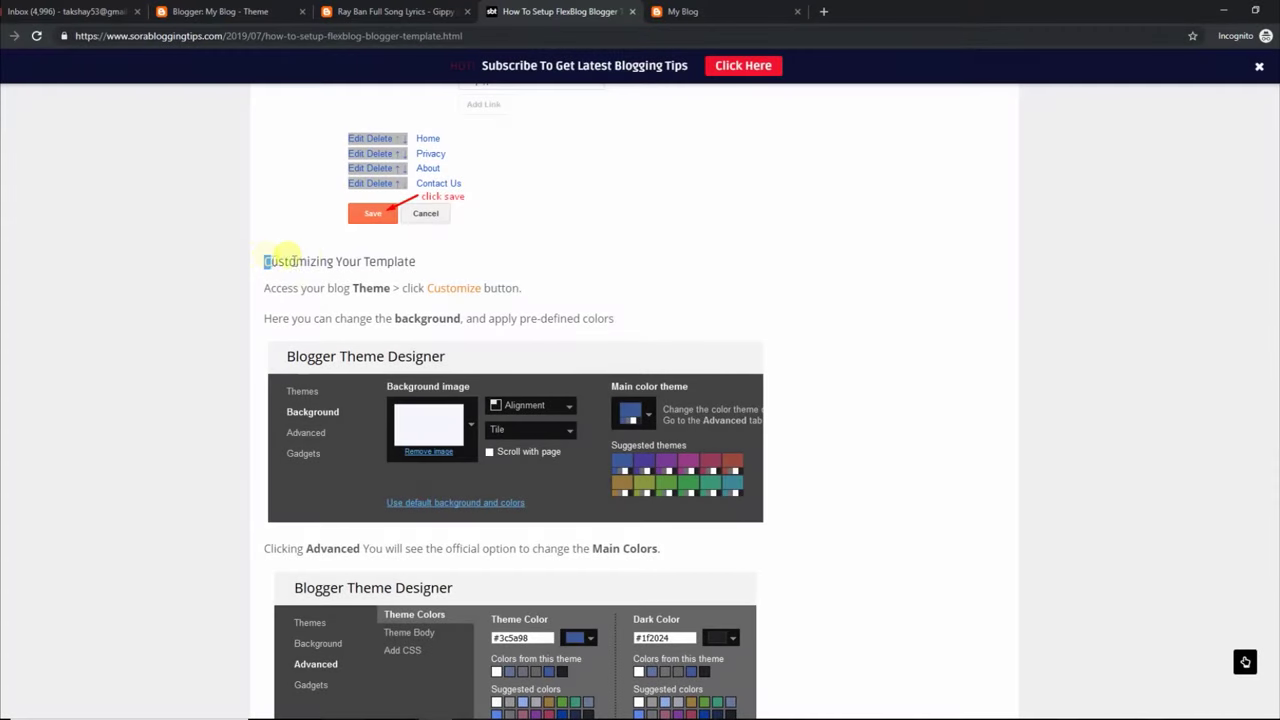
left_click_drag(266, 261, 388, 263)
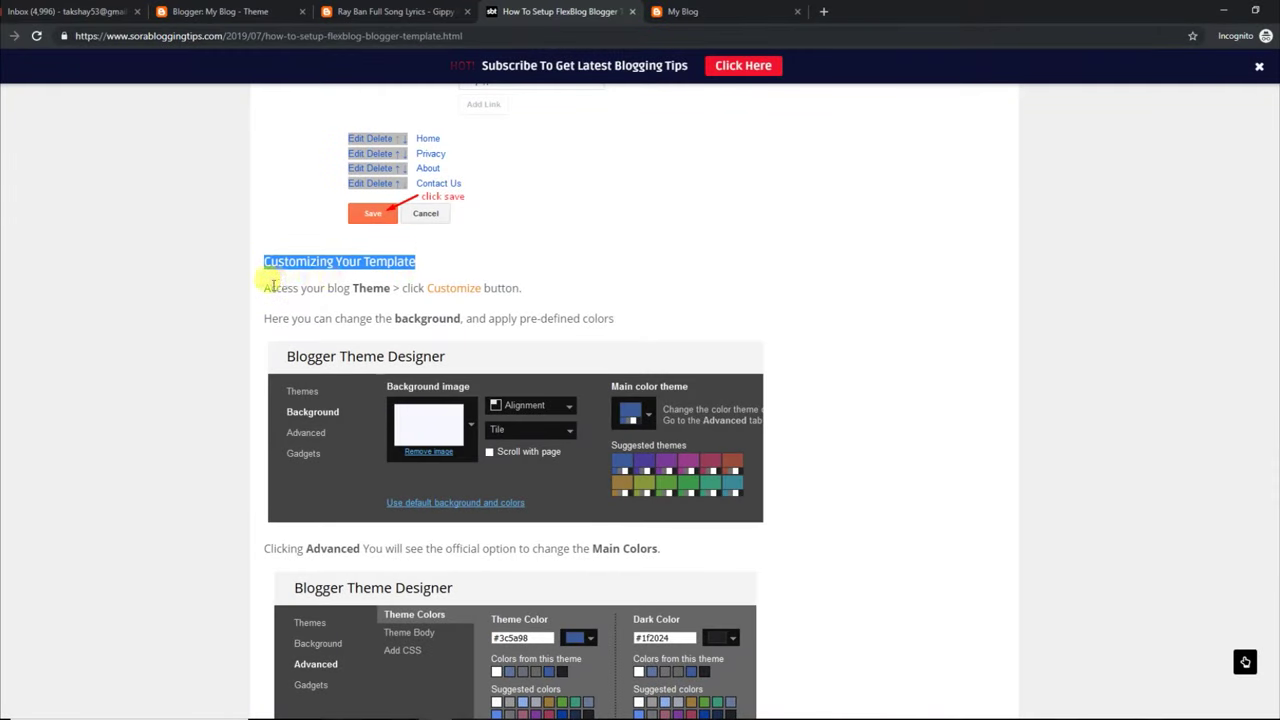
left_click_drag(263, 290, 484, 288)
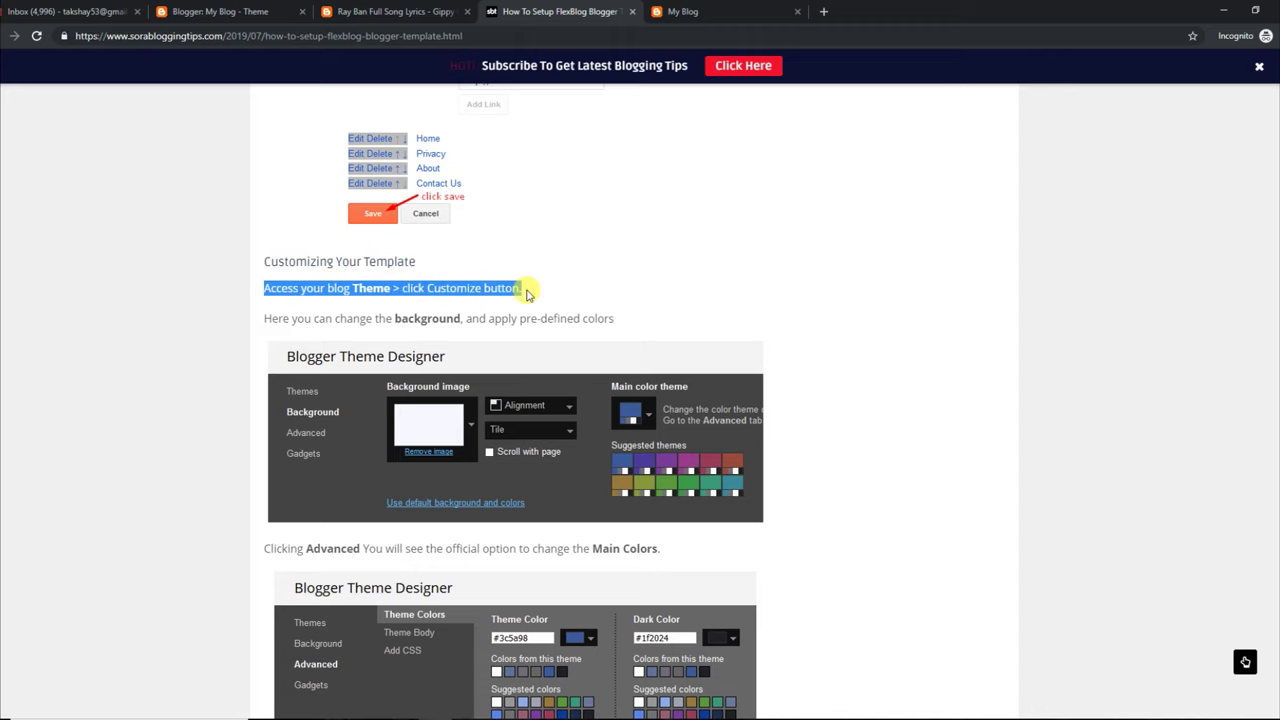
left_click_drag(268, 316, 650, 318)
Step: Reload the Blogger dashboard on the blog's Theme page and open the live theme for customization in the Theme Designer
left_click(225, 11)
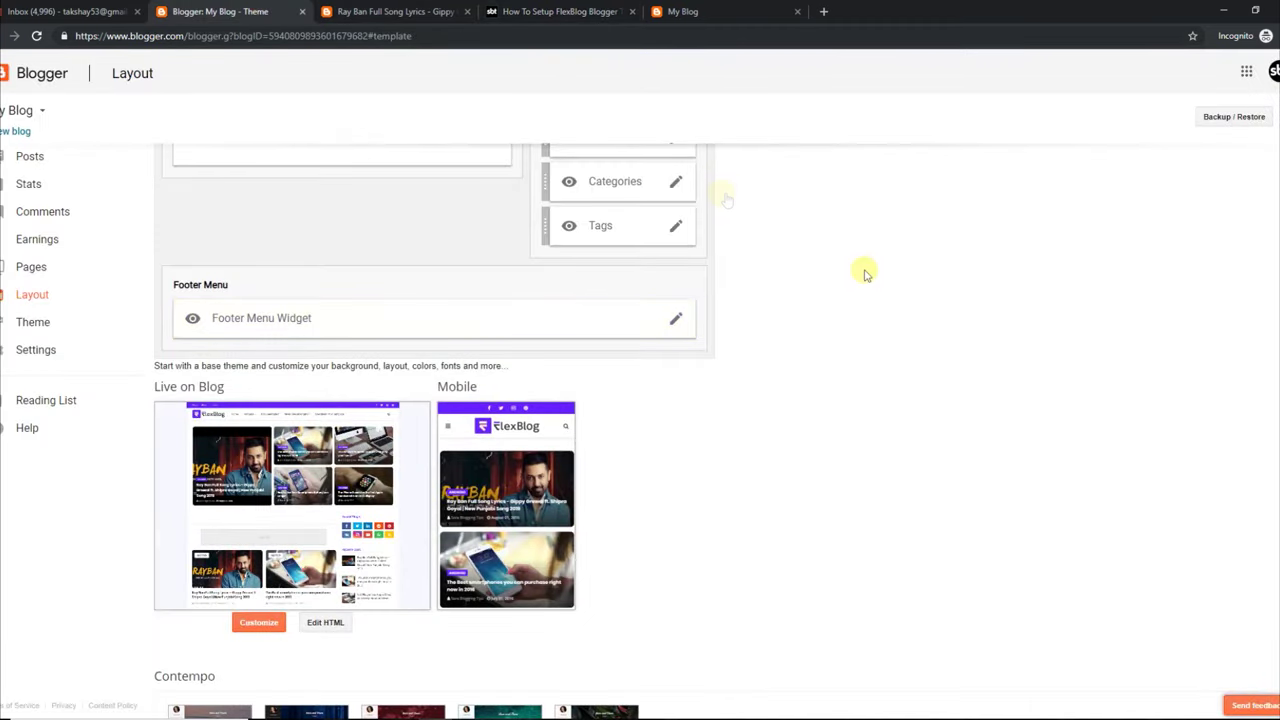
scroll(240, 372, "up", 5)
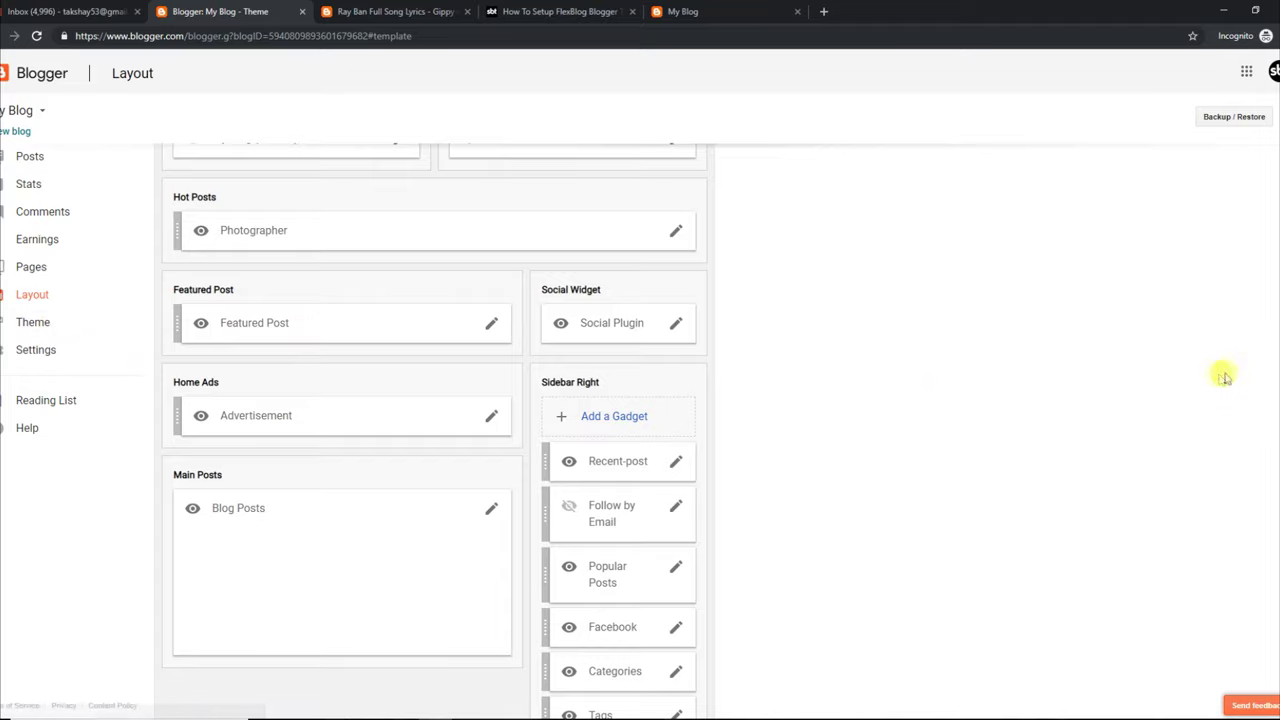
scroll(1220, 374, "up", 4)
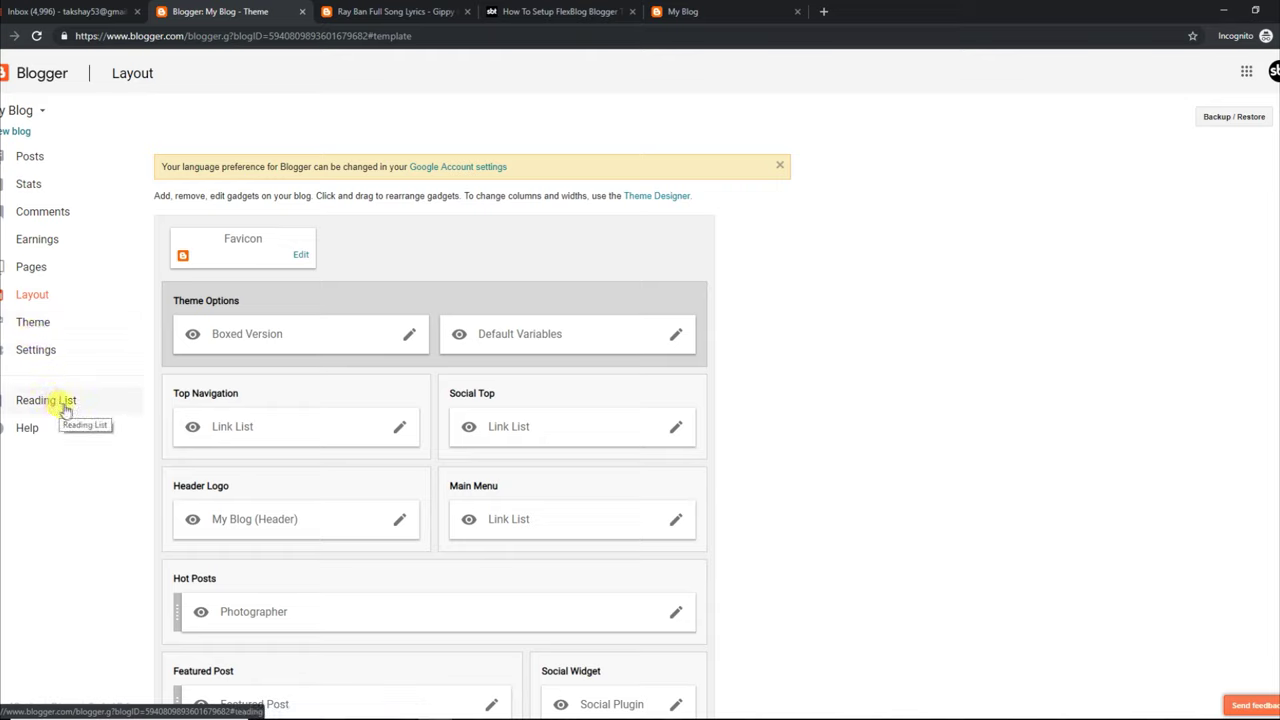
left_click(36, 35)
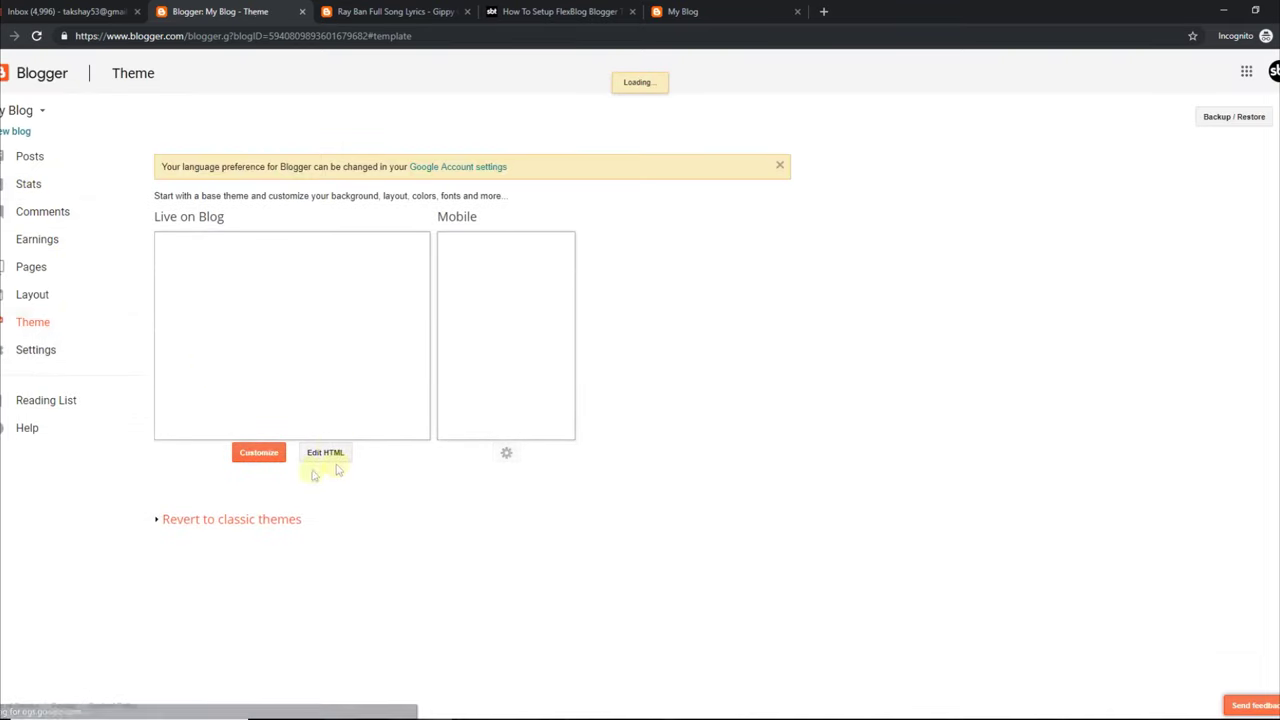
left_click(259, 452)
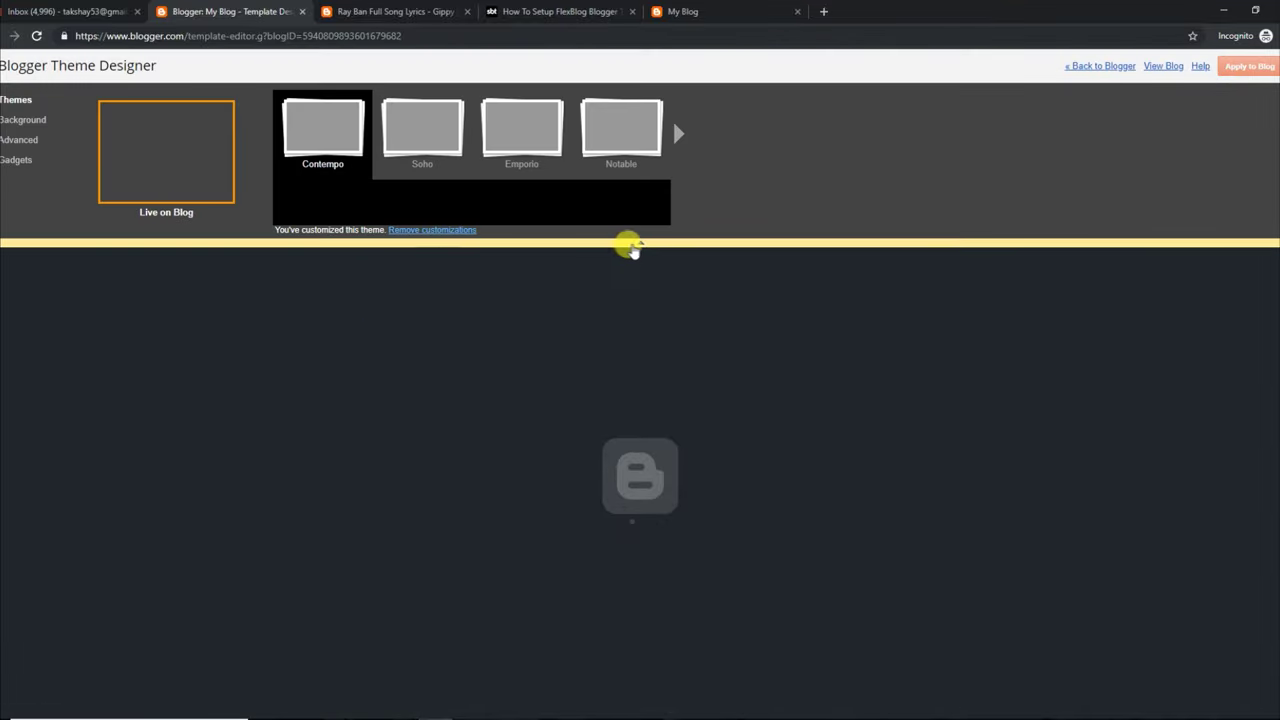
Step: Preview the green, blue and yellow suggested color themes in the Background settings, ending with yellow as the main color theme
left_click(36, 121)
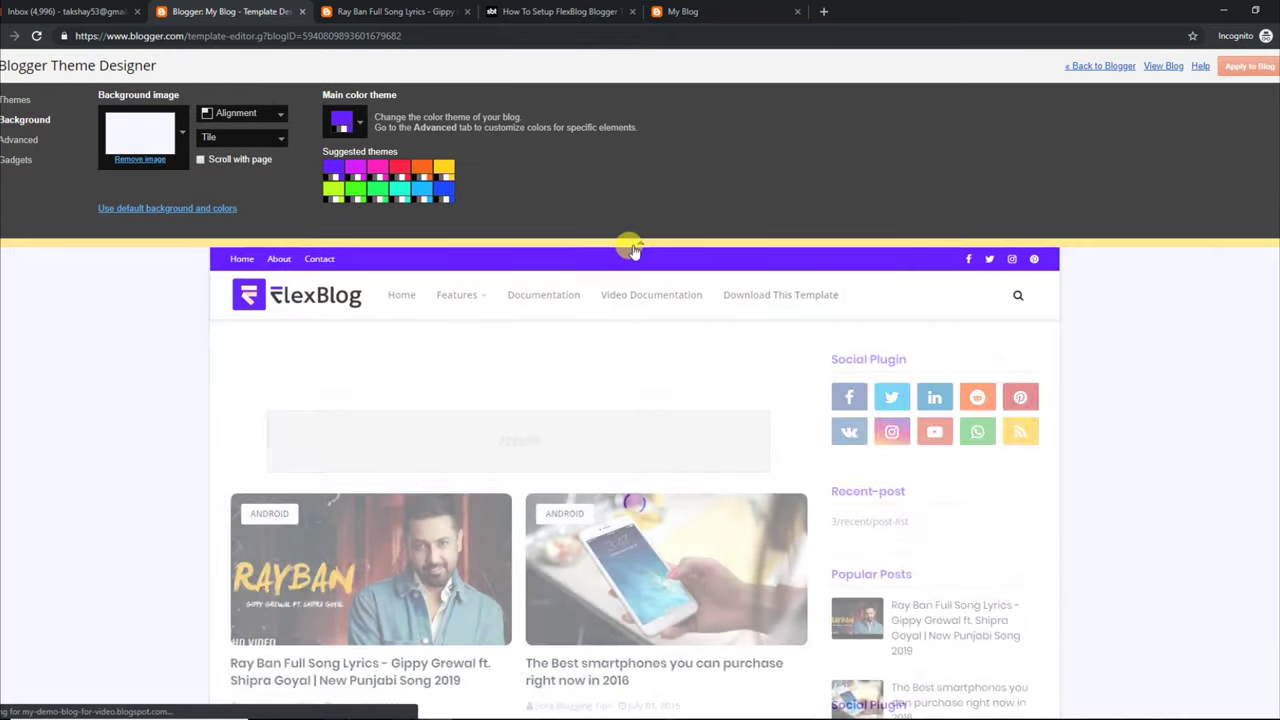
left_click(349, 193)
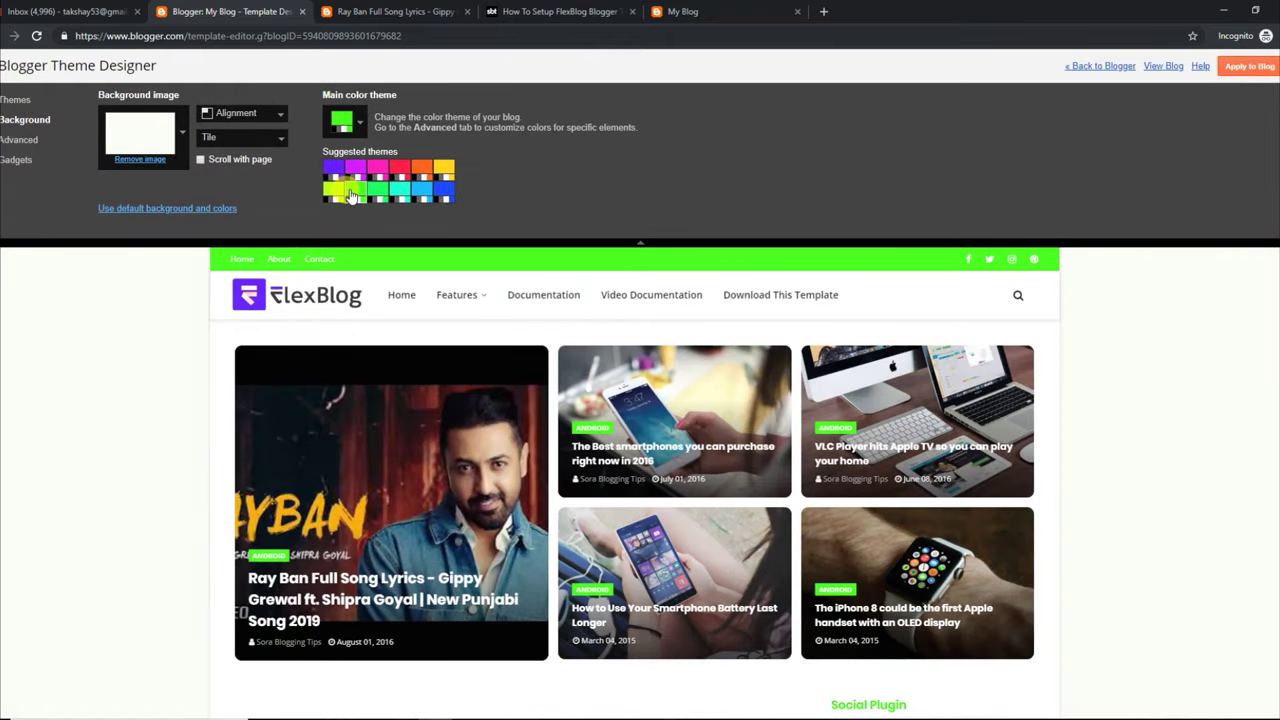
left_click(440, 195)
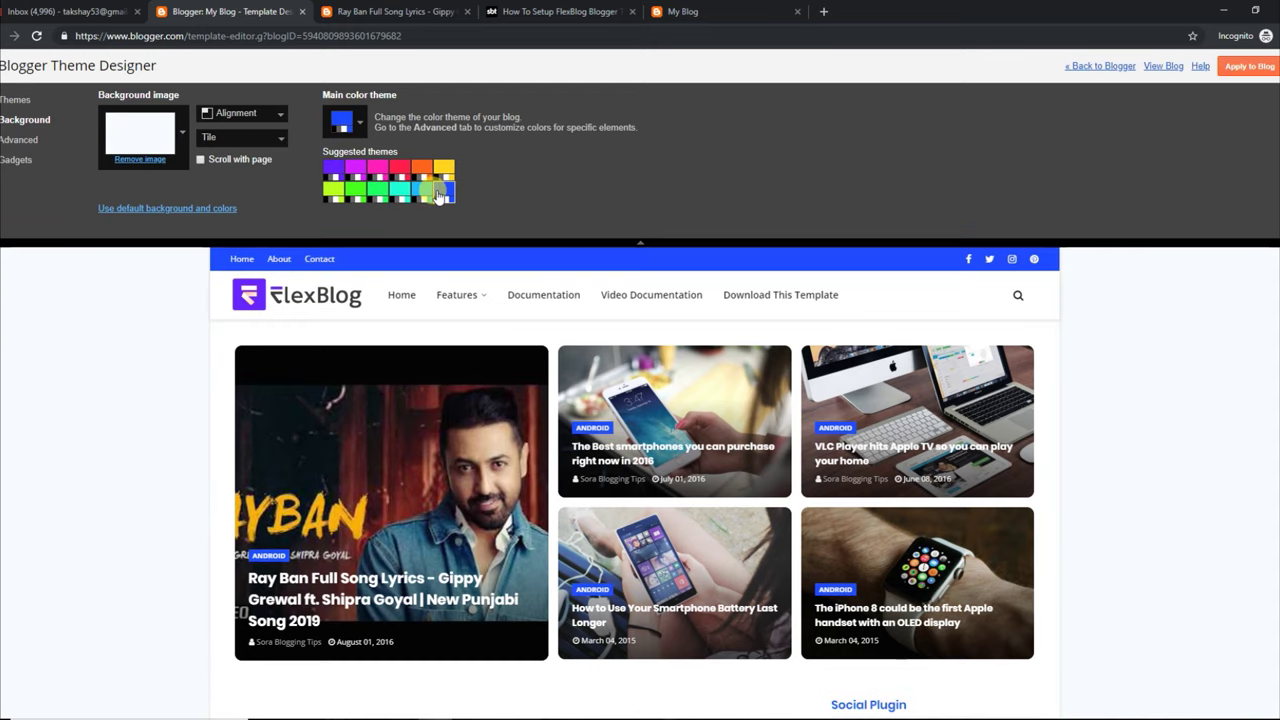
left_click(444, 177)
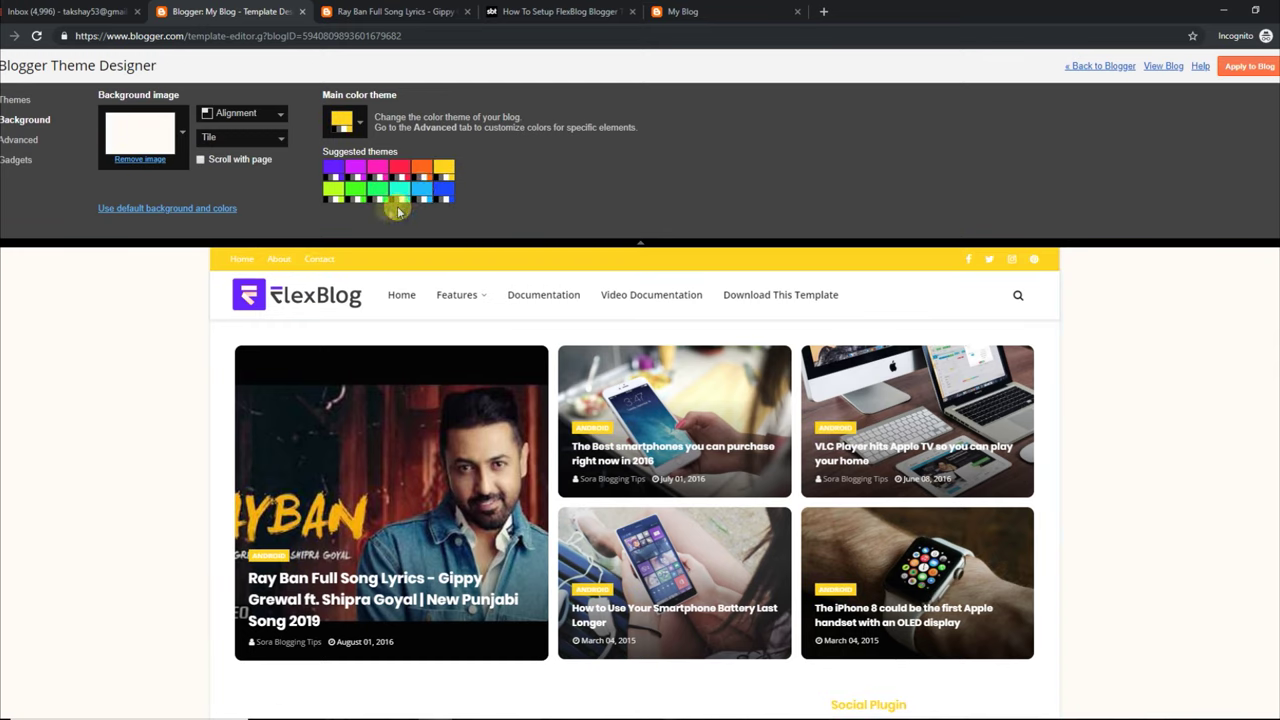